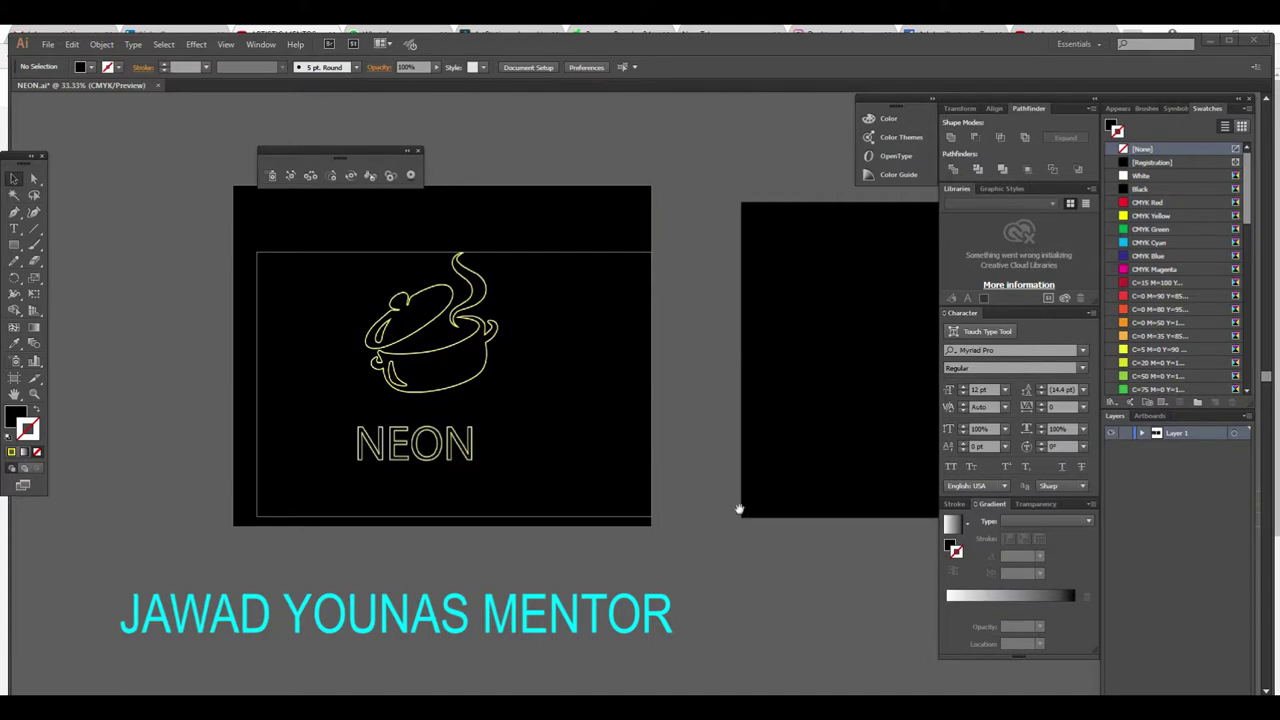
Zoom out, pan and zoom back in to review the finished neon pot and NEON artwork
key(ctrl+minus)
drag(710, 479, 587, 580)
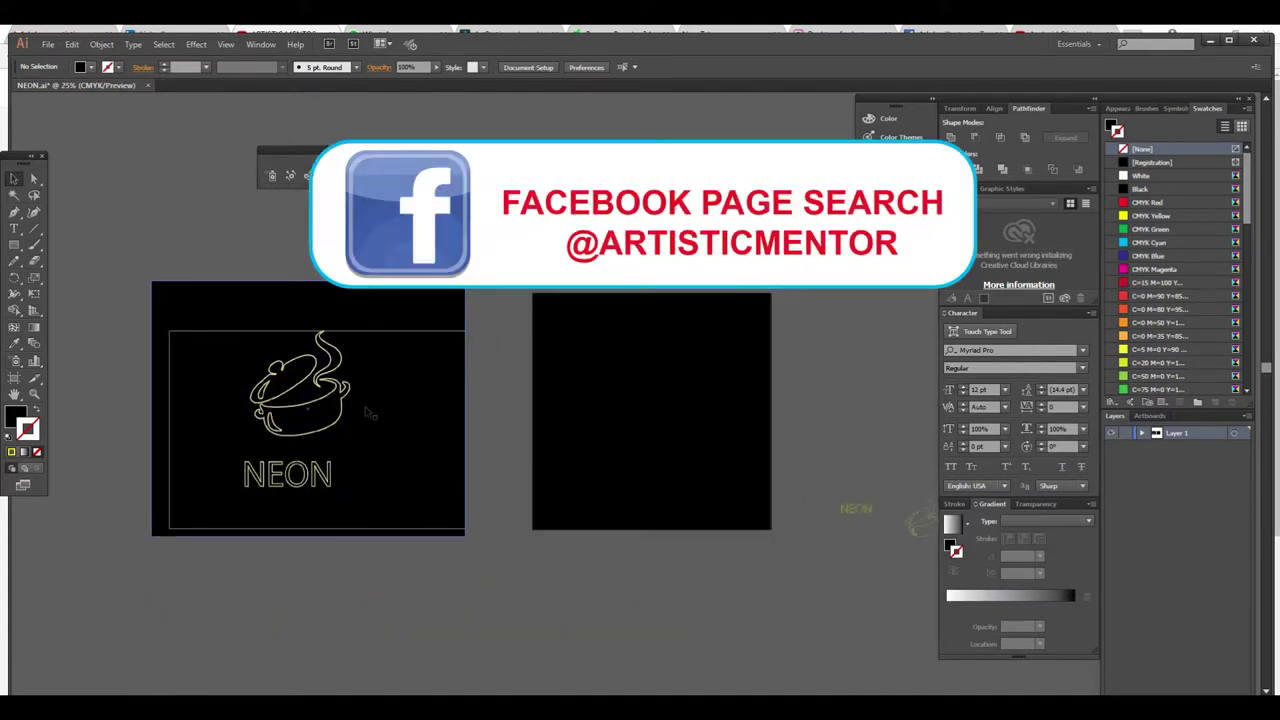
key(ctrl+plus)
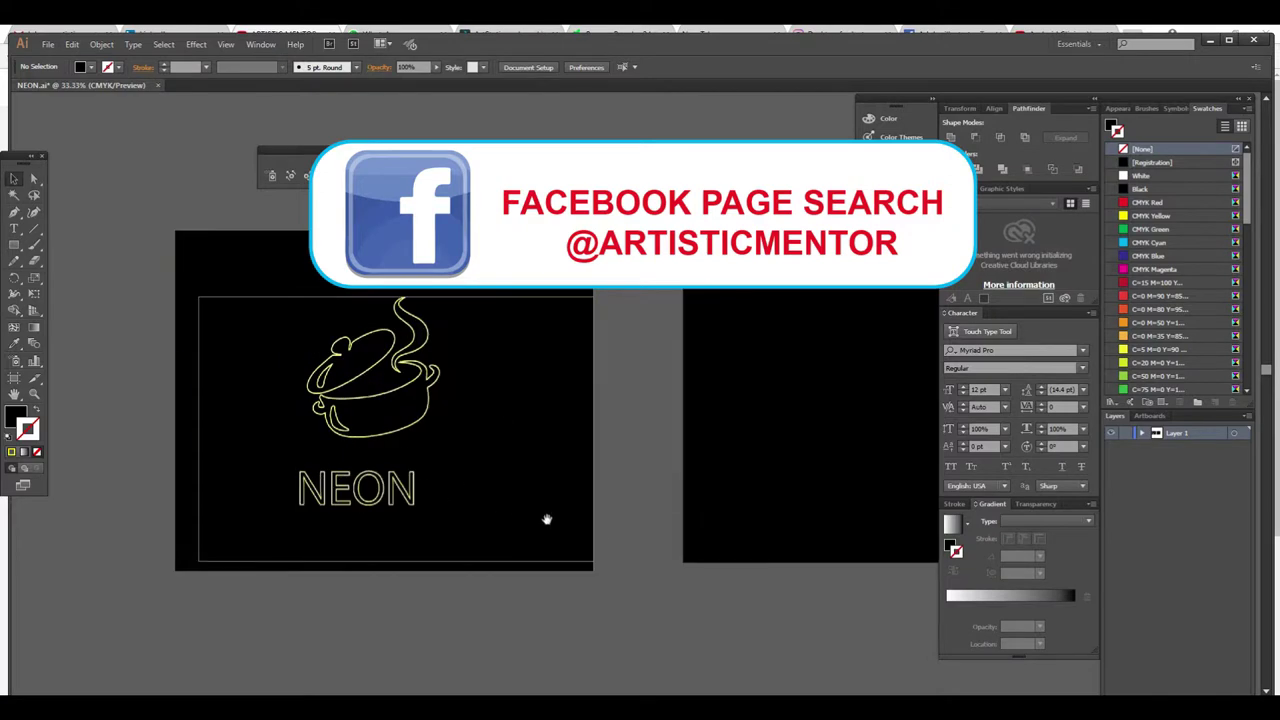
drag(657, 517, 320, 517)
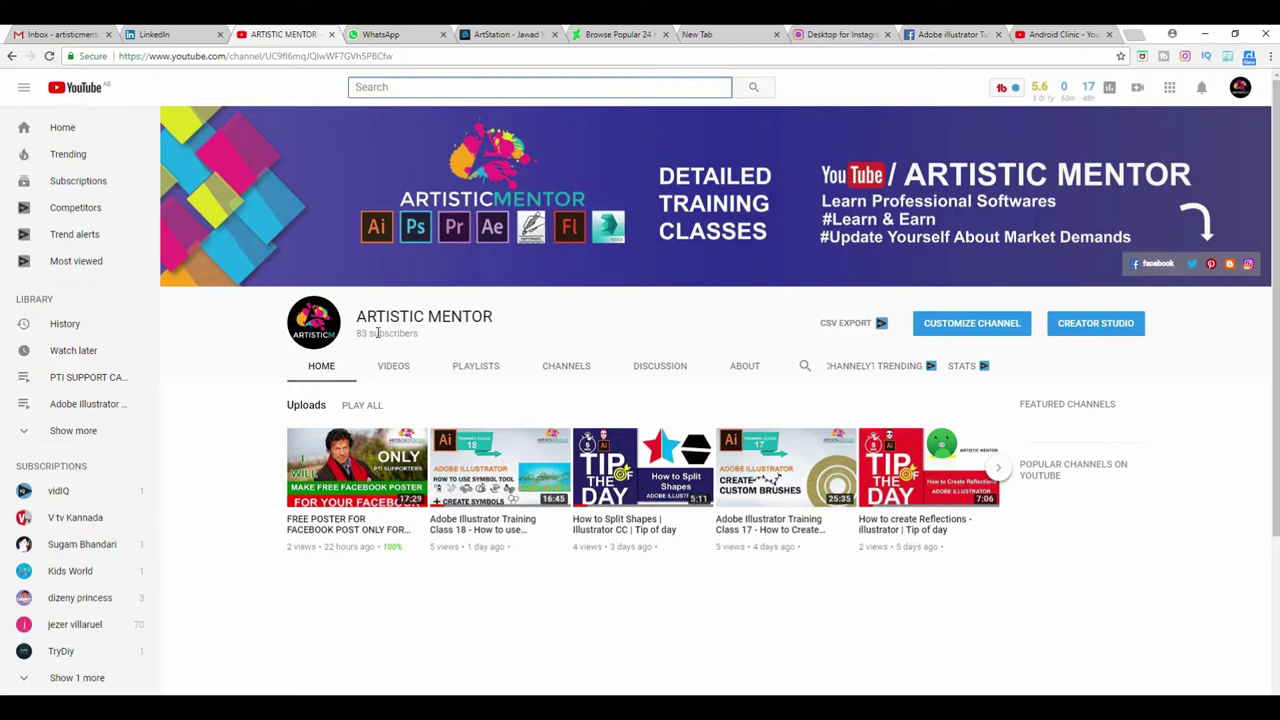
Browse the channel's Uploads carousel back and forth, then view the Playlists tab
click(1000, 472)
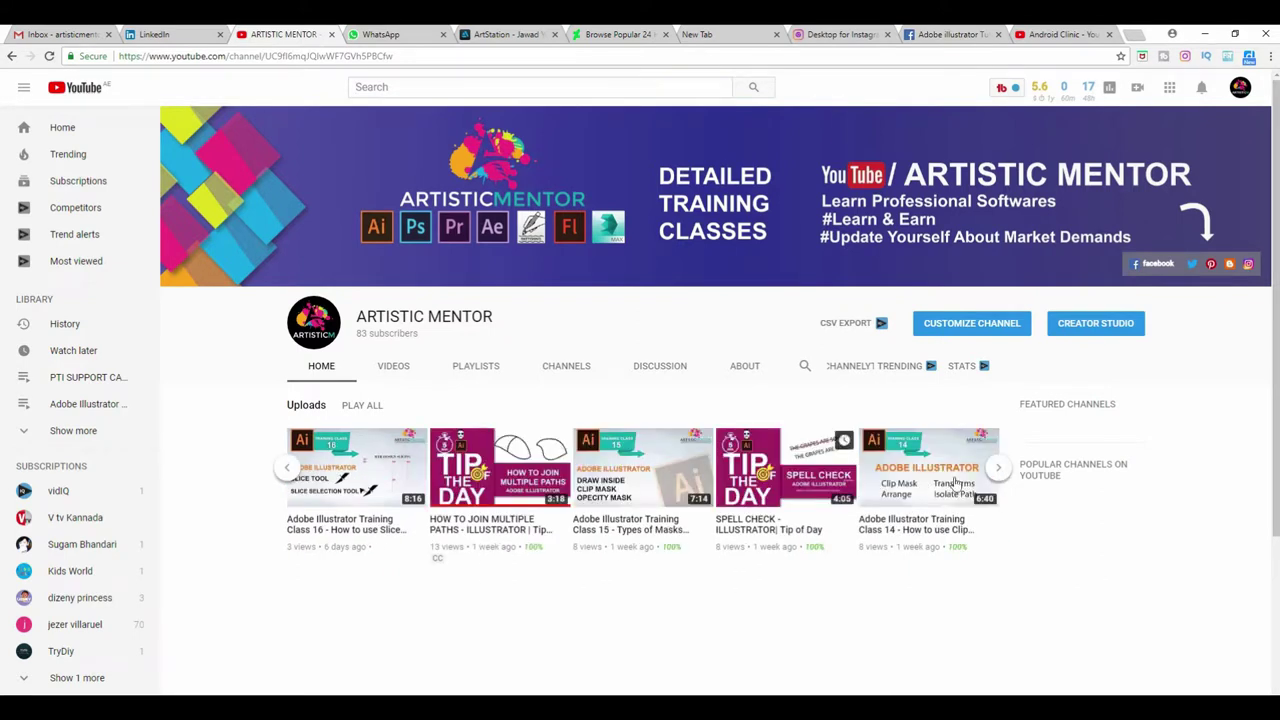
click(1000, 472)
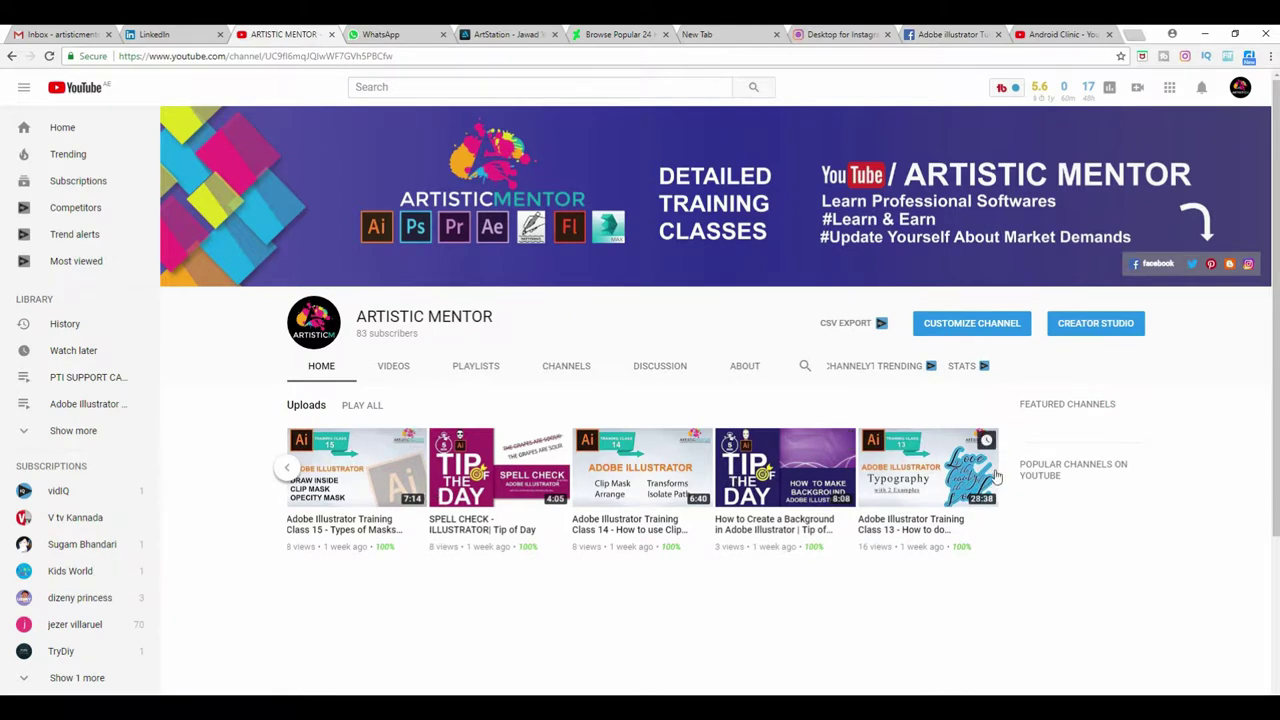
click(285, 470)
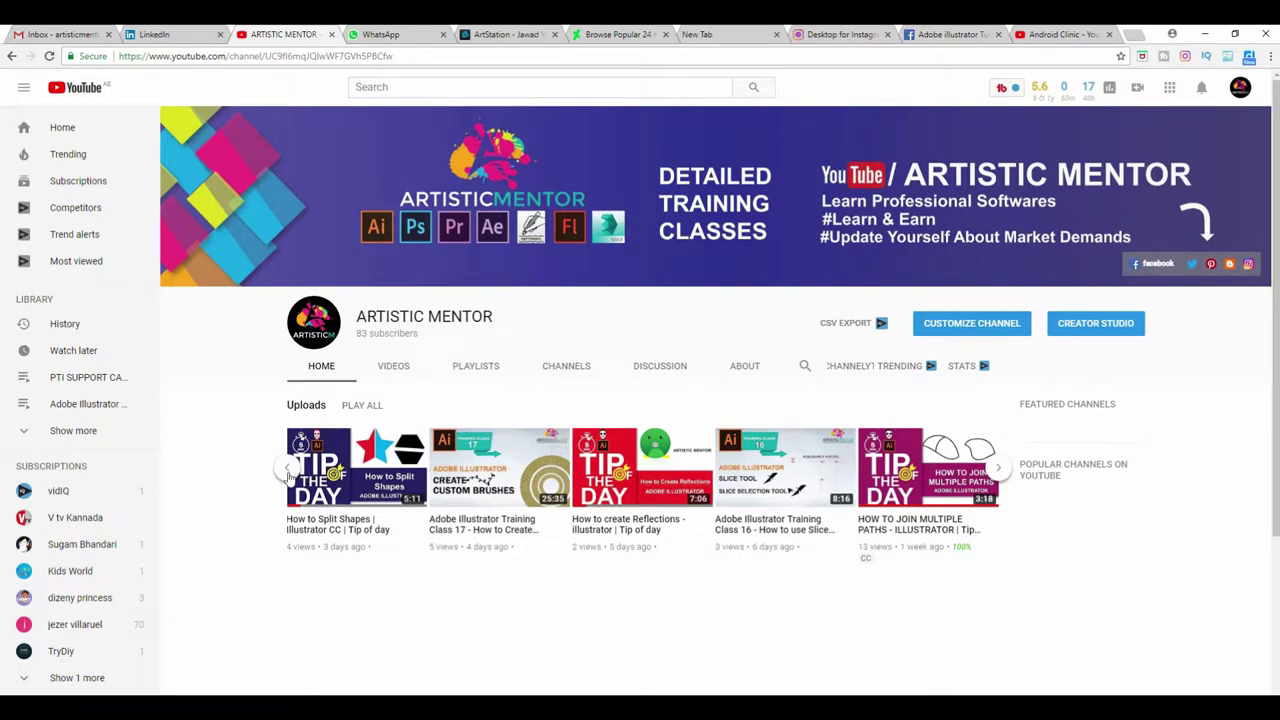
click(288, 470)
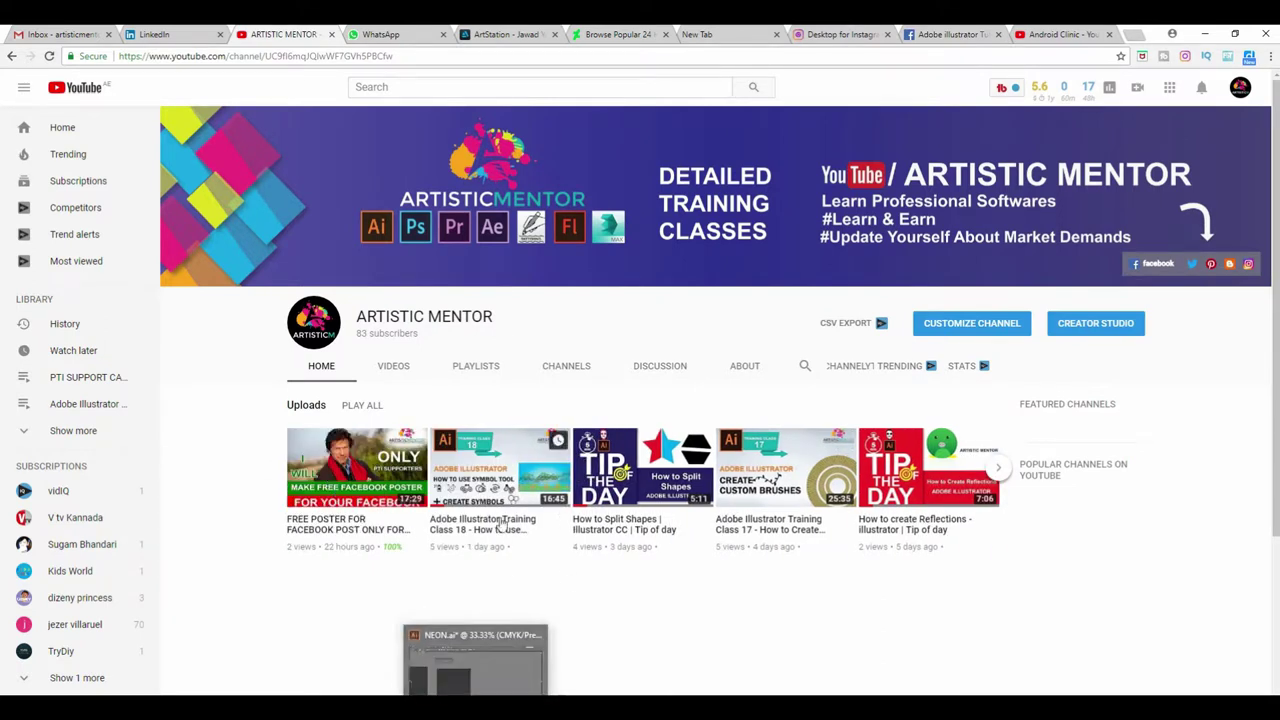
click(998, 469)
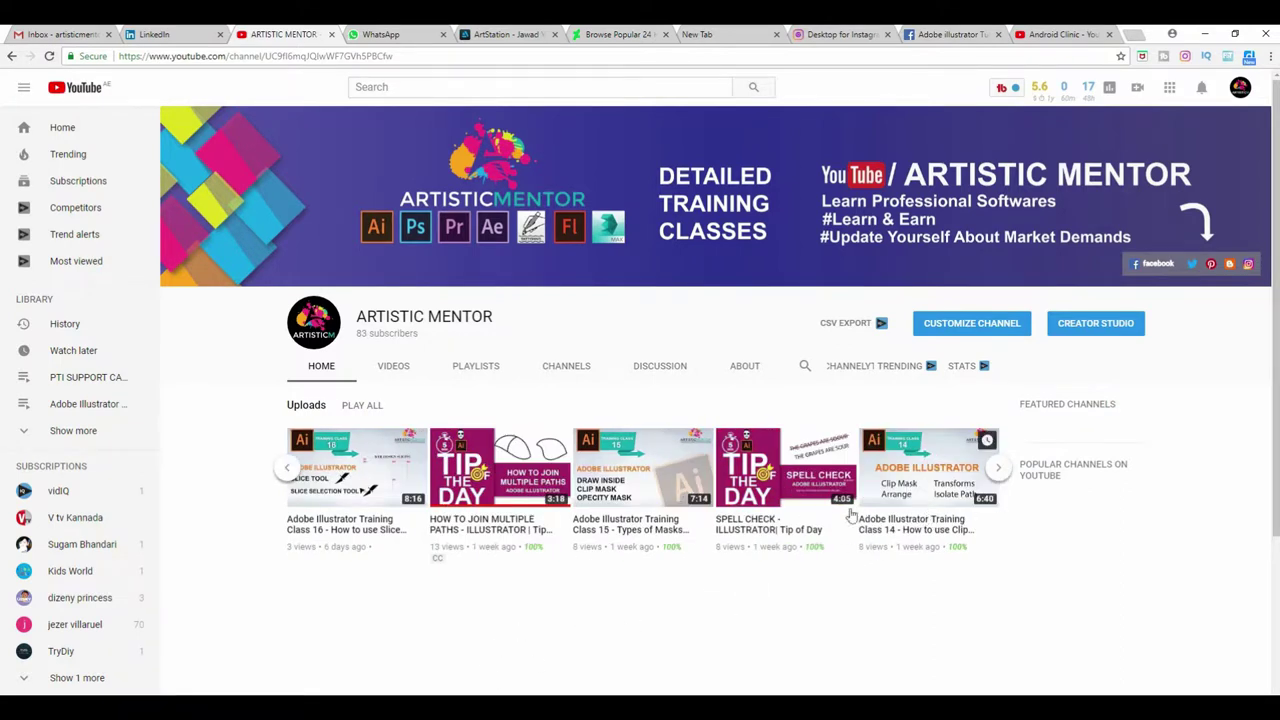
click(460, 366)
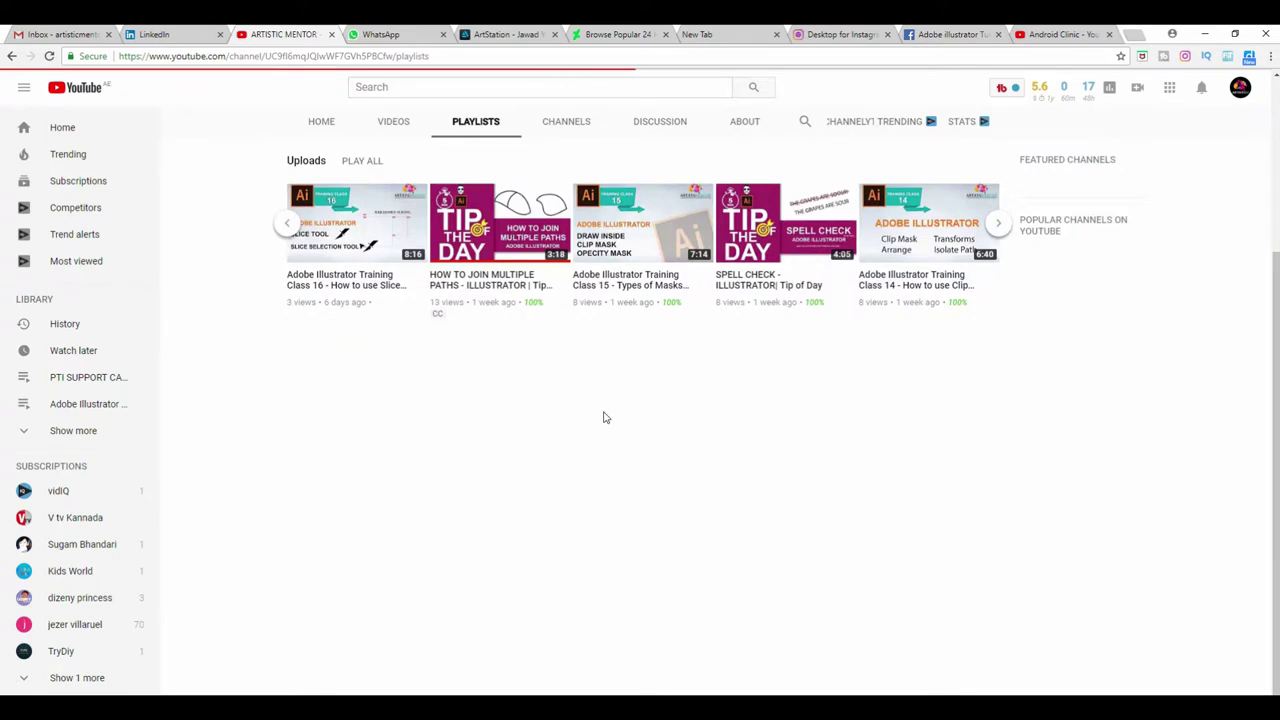
scroll(630, 371, up, 2)
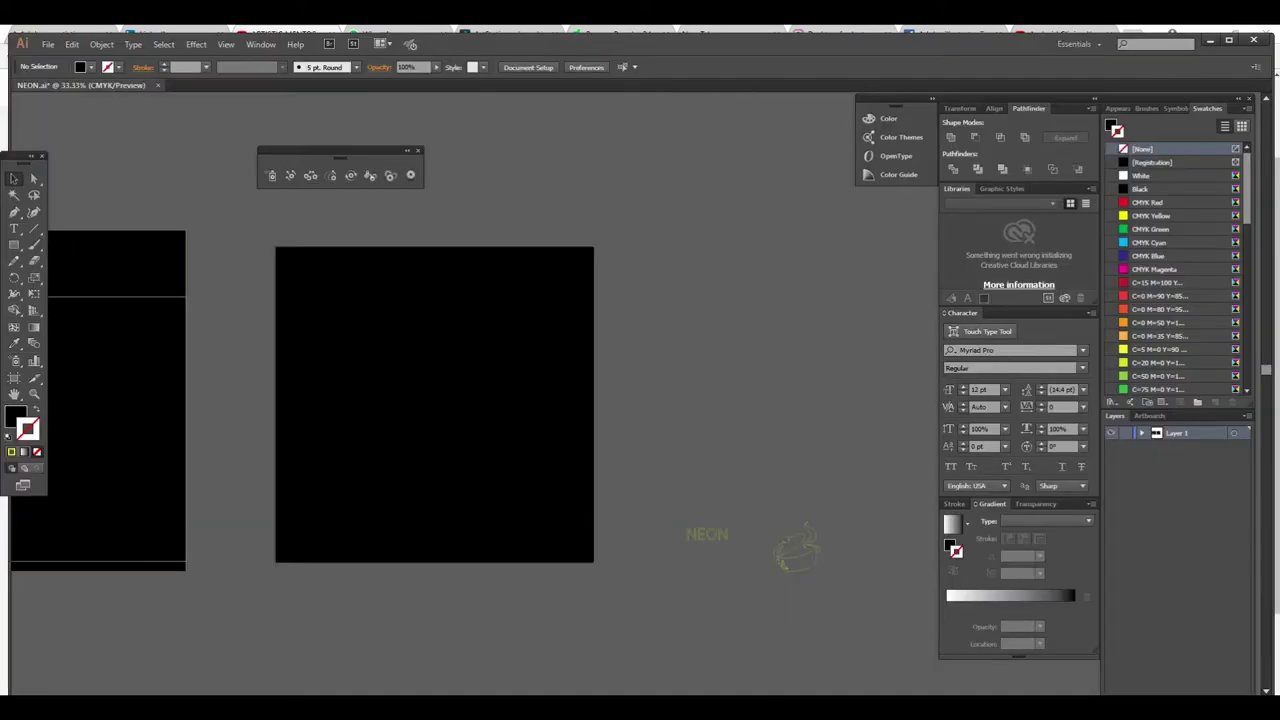
Centre the empty black artboard and drag the small pot outline onto it
drag(431, 456, 620, 457)
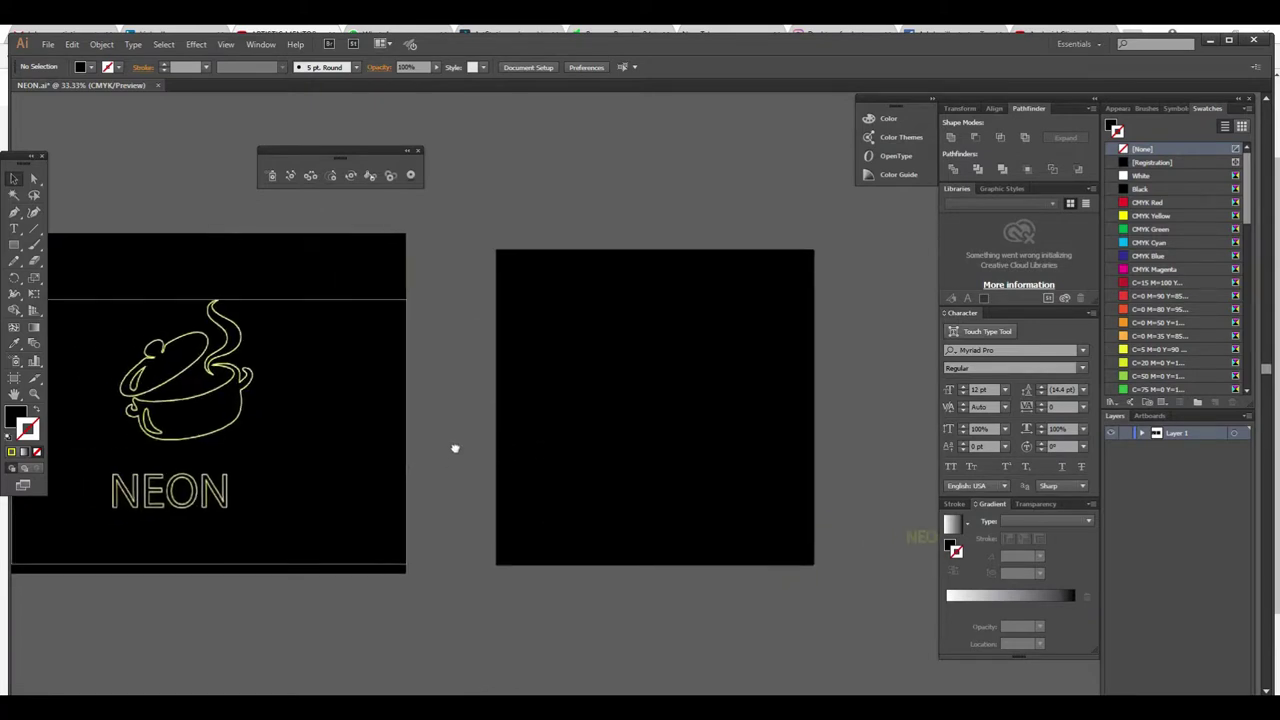
drag(457, 446, 517, 434)
drag(607, 467, 566, 471)
drag(706, 477, 498, 461)
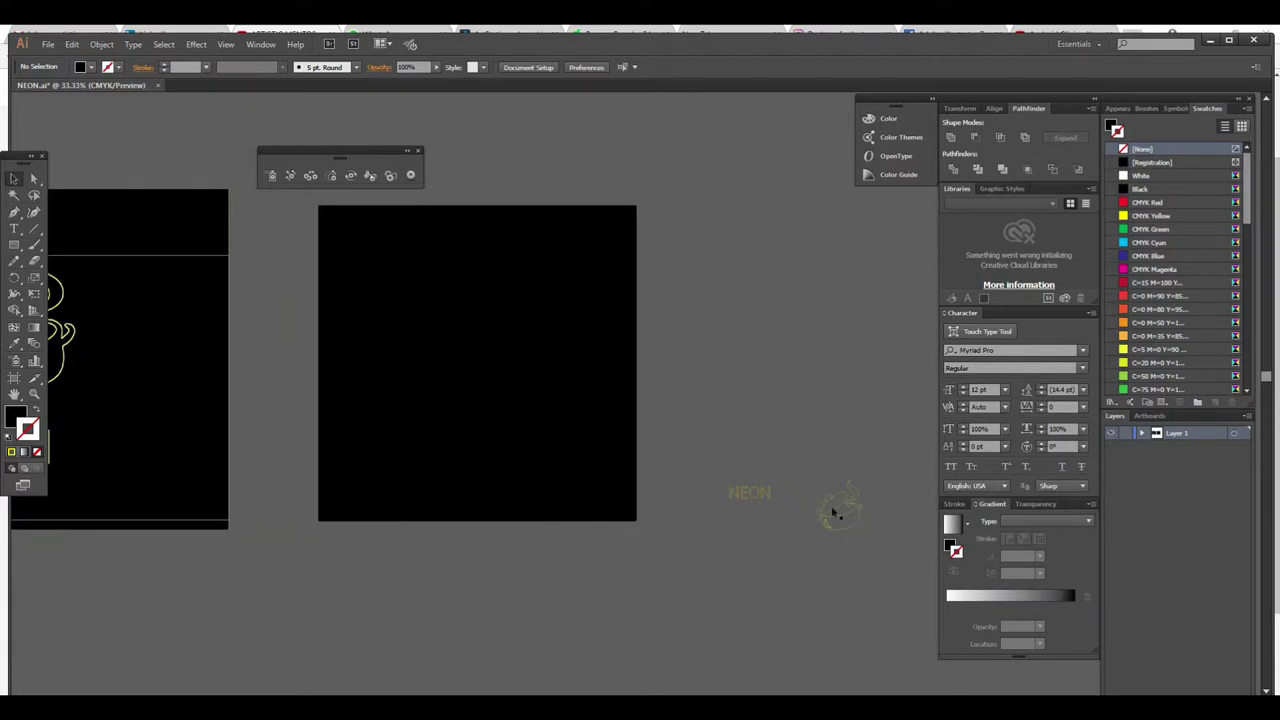
drag(836, 505, 479, 403)
click(578, 547)
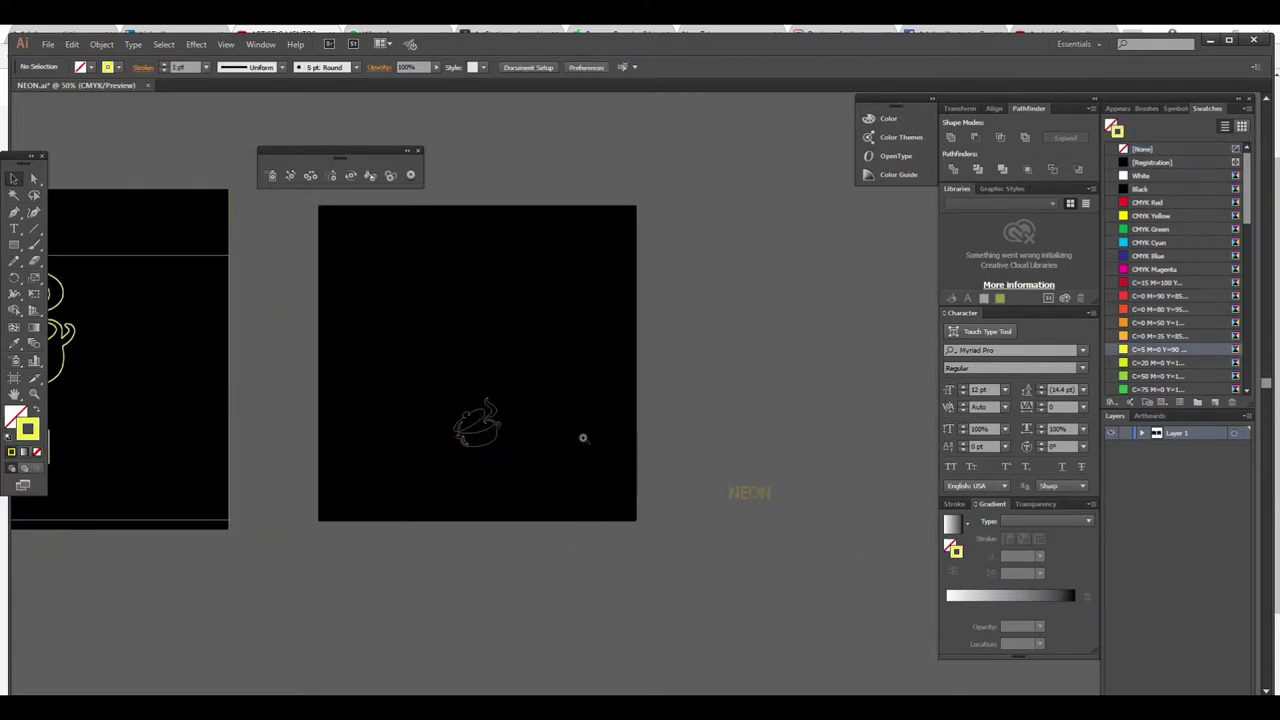
key(ctrl+plus)
key(ctrl+plus)
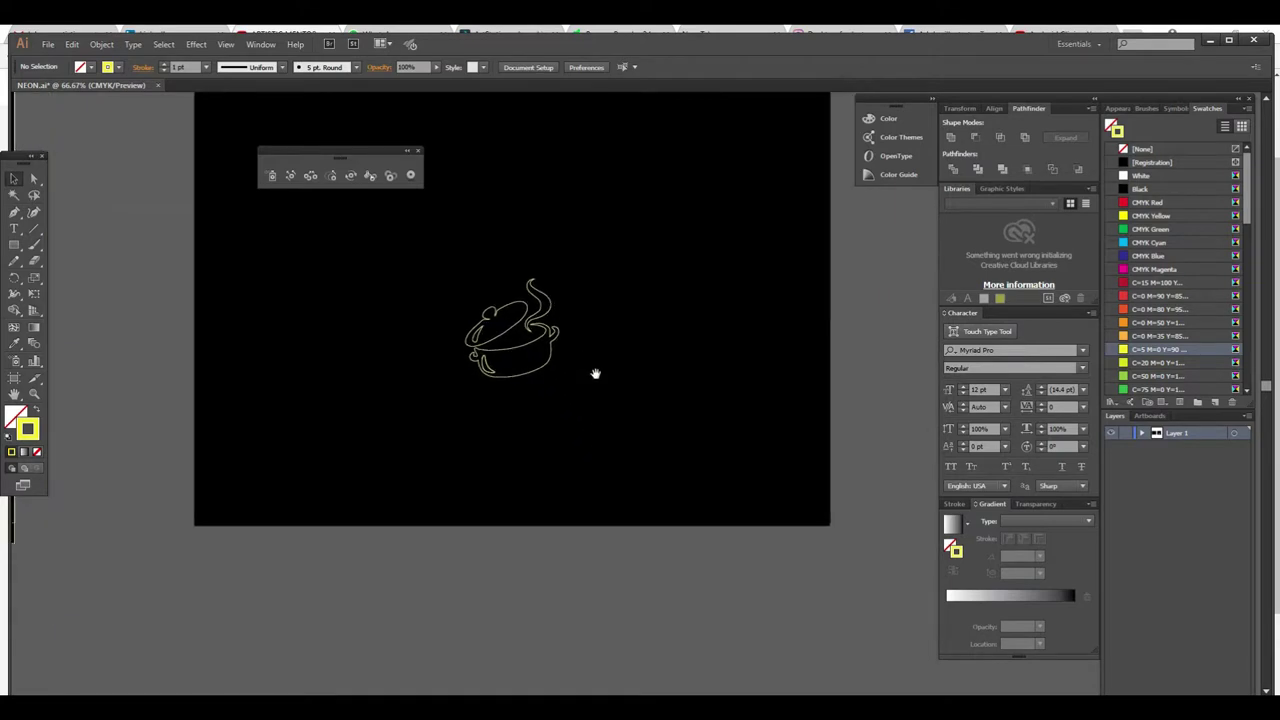
key(ctrl+minus)
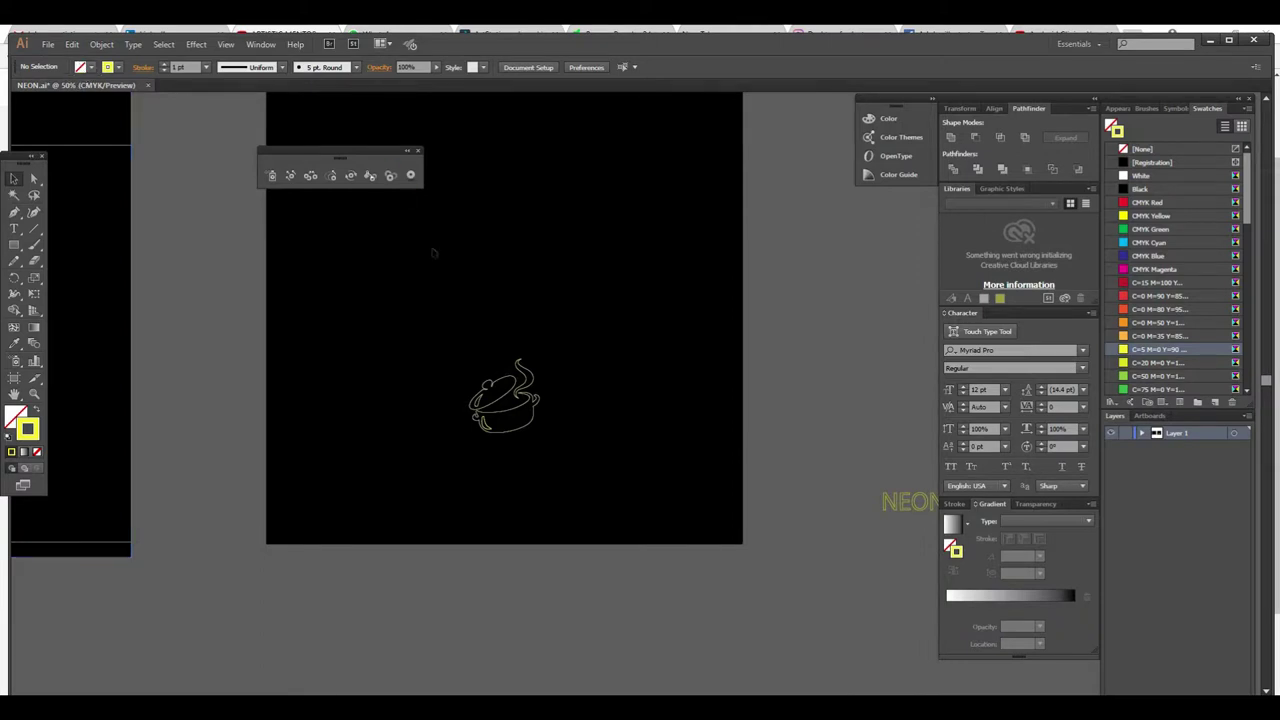
scroll(543, 449, right, 2)
scroll(551, 431, right, 2)
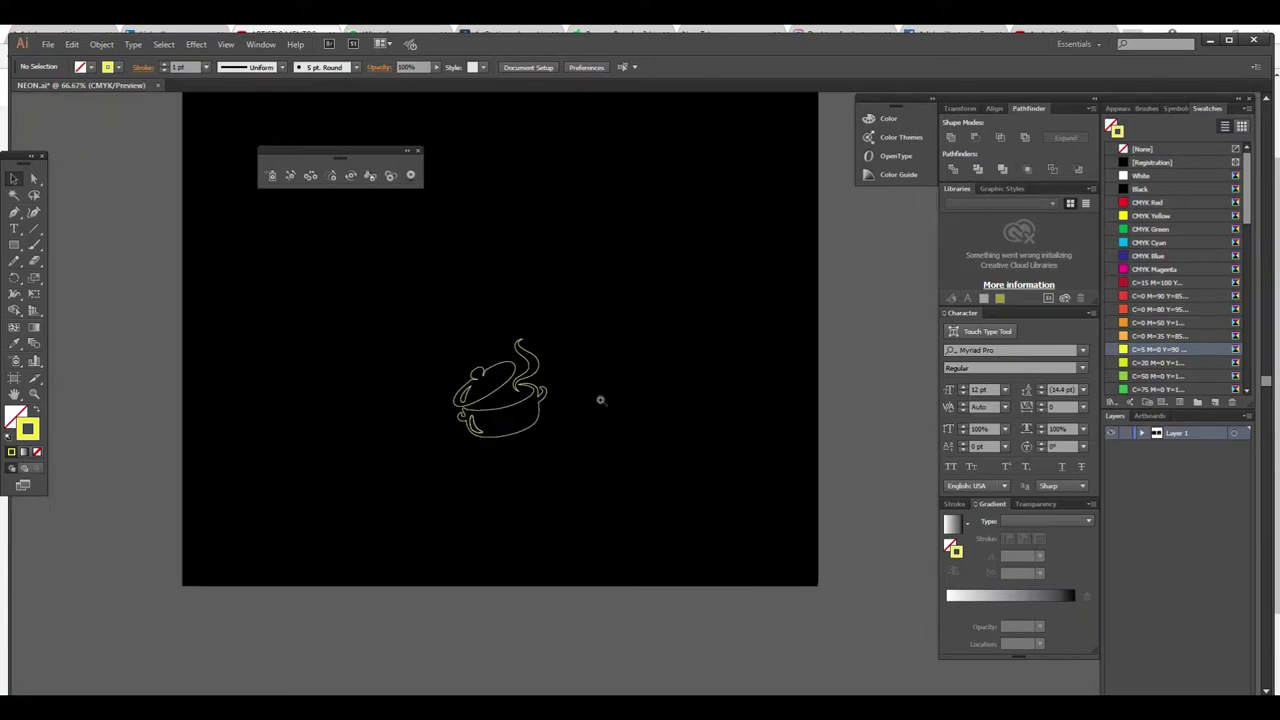
Zoom in close and pan around to inspect the pot outline on the black artboard
key(ctrl+1)
drag(535, 392, 510, 432)
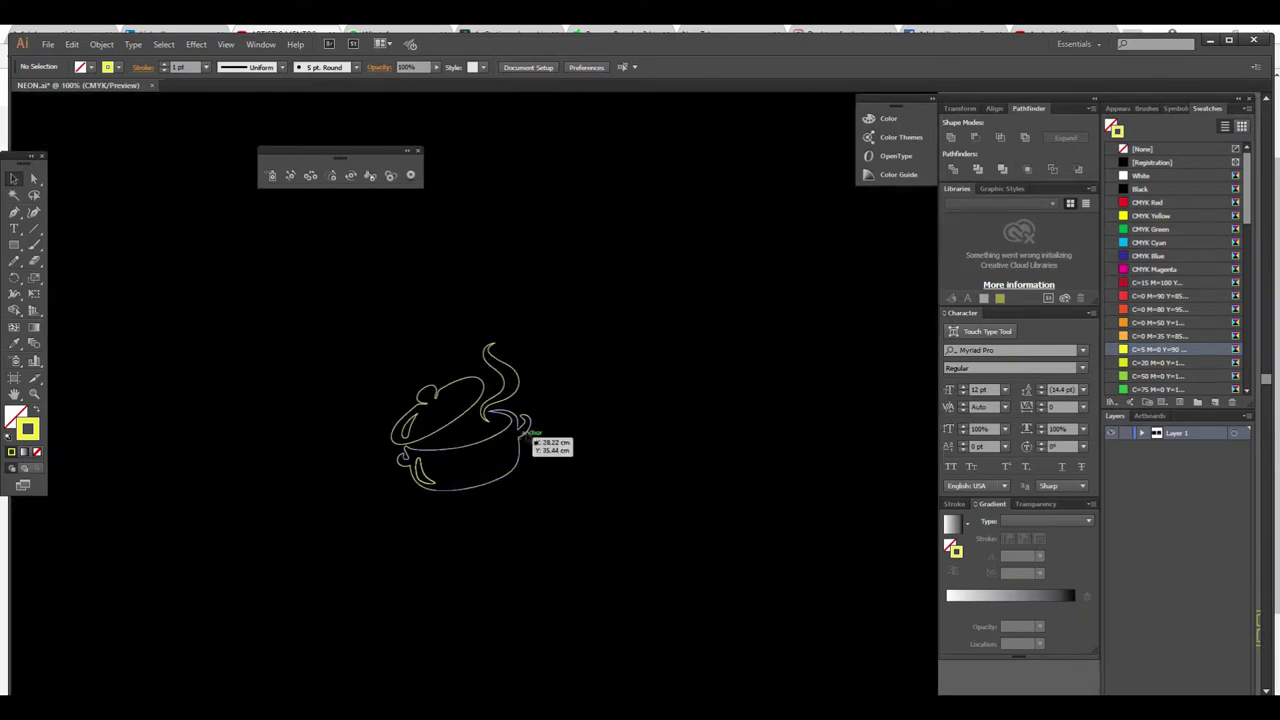
drag(642, 431, 587, 513)
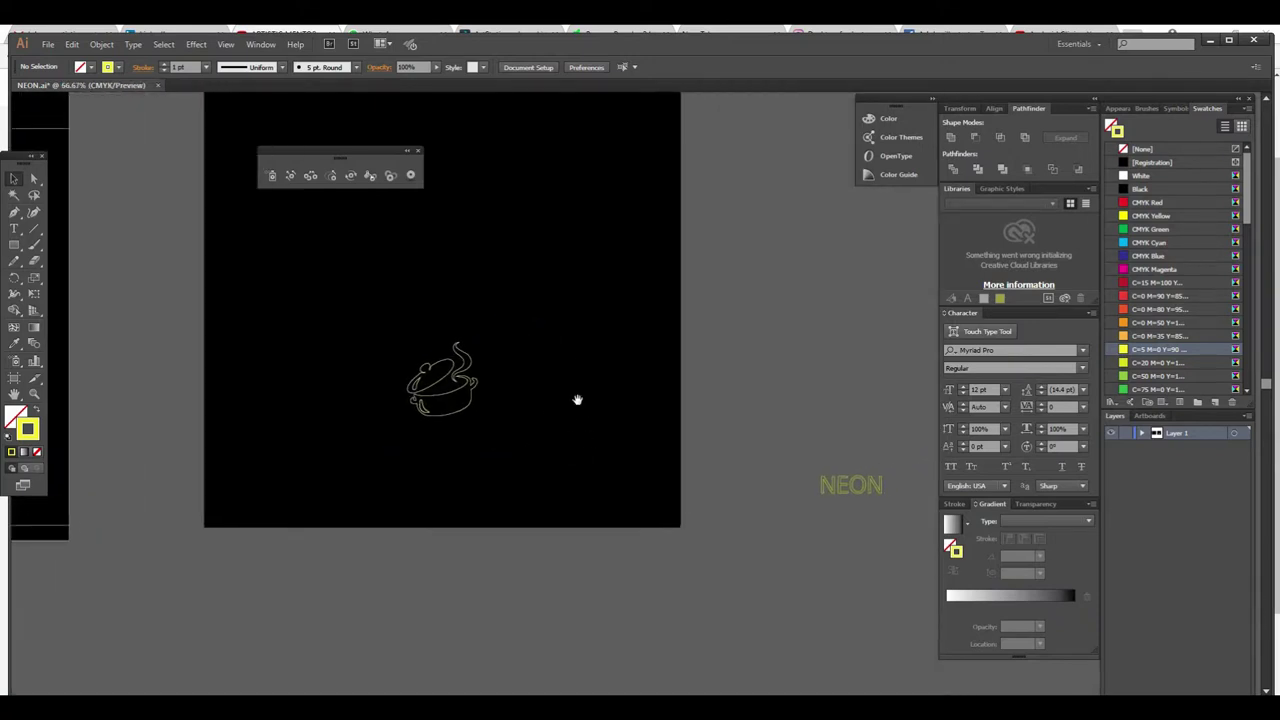
scroll(617, 457, down, 2)
mouse_move(608, 457)
mouse_down()
mouse_move(554, 486)
mouse_move(626, 434)
mouse_move(623, 475)
mouse_move(603, 440)
mouse_up()
scroll(571, 434, up, 2)
scroll(626, 434, down, 2)
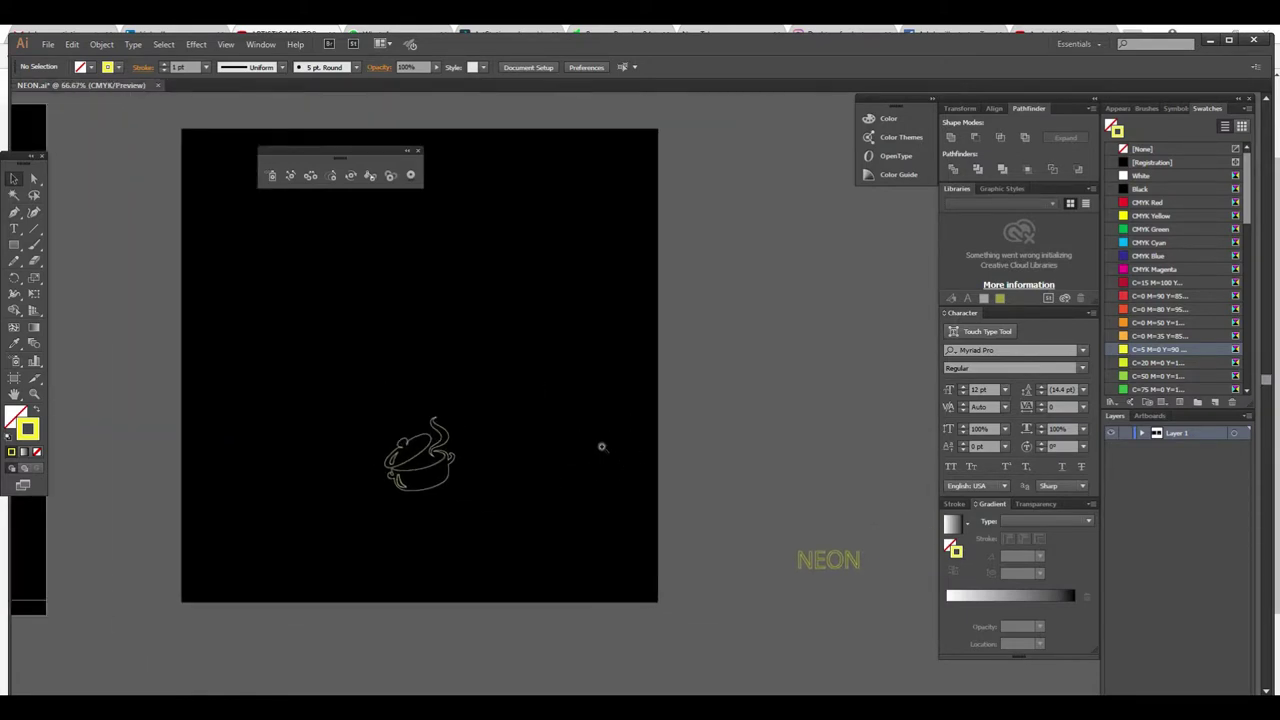
scroll(600, 446, up, 1)
mouse_move(511, 404)
mouse_down()
mouse_move(500, 489)
mouse_move(572, 503)
mouse_up()
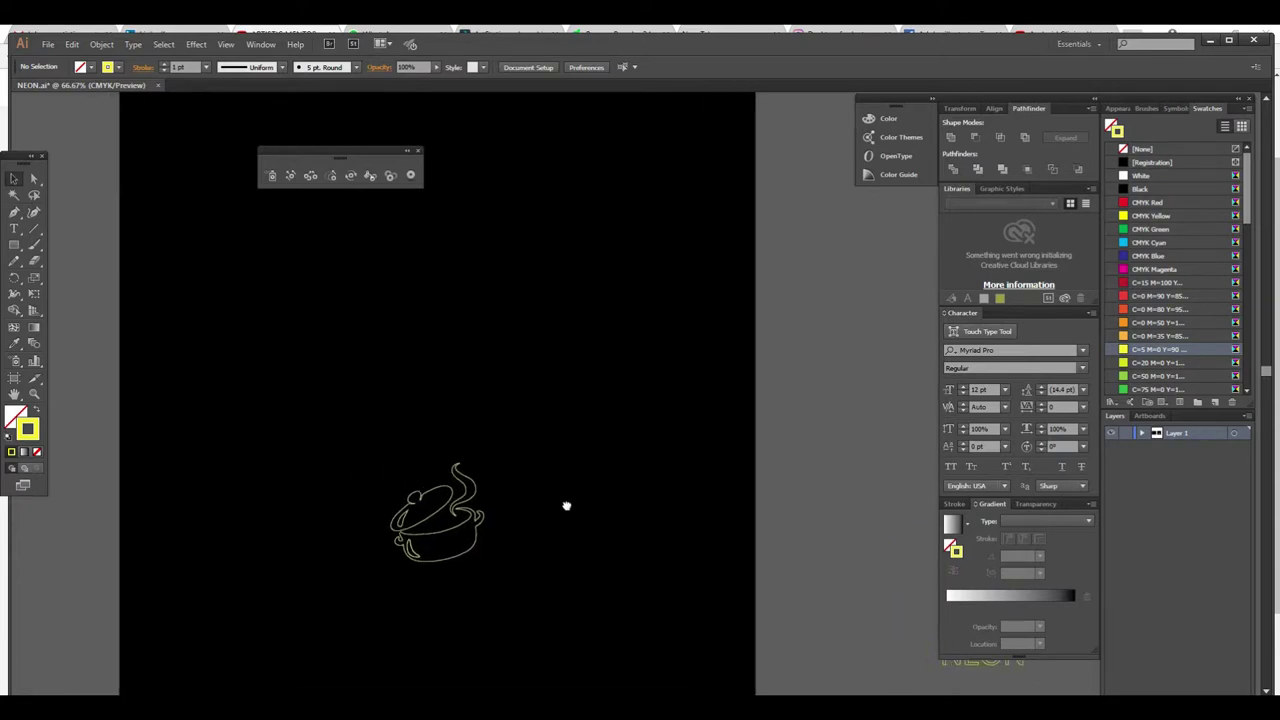
mouse_move(557, 502)
mouse_down()
mouse_move(583, 454)
mouse_move(557, 459)
mouse_up()
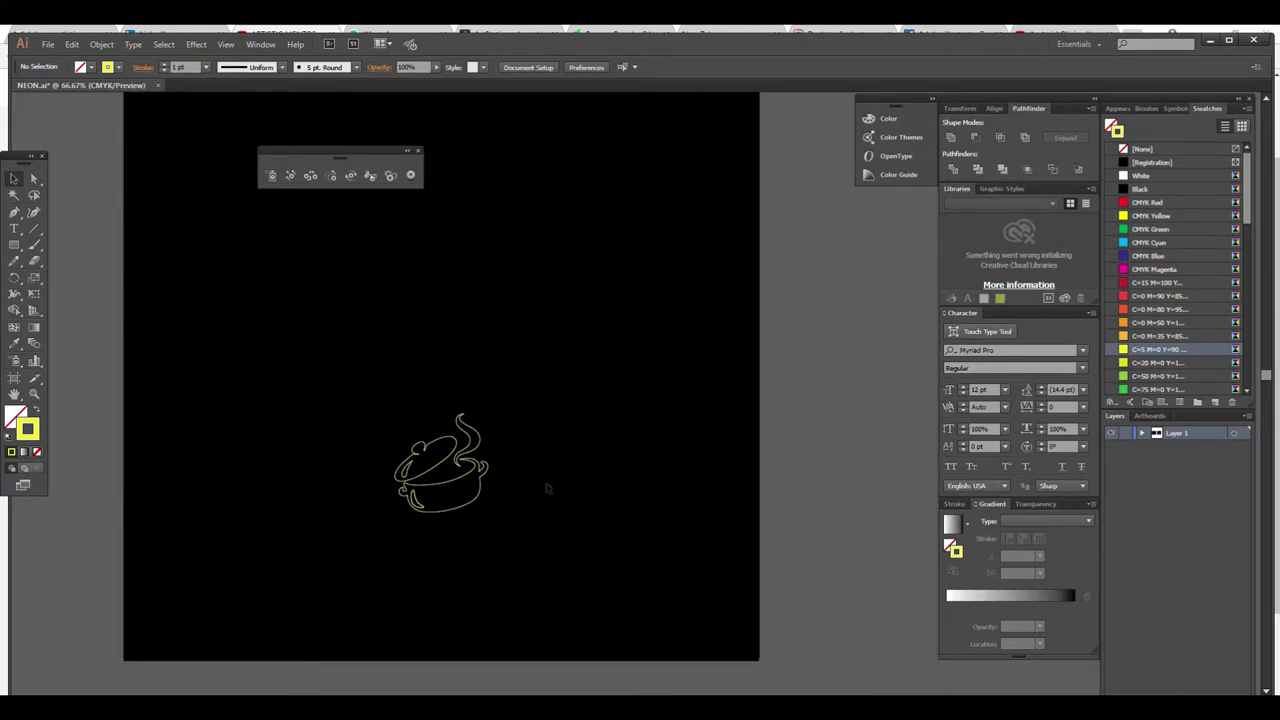
drag(521, 487, 546, 441)
Reframe the view and marquee-select the whole pot outline group
alt+click(619, 412)
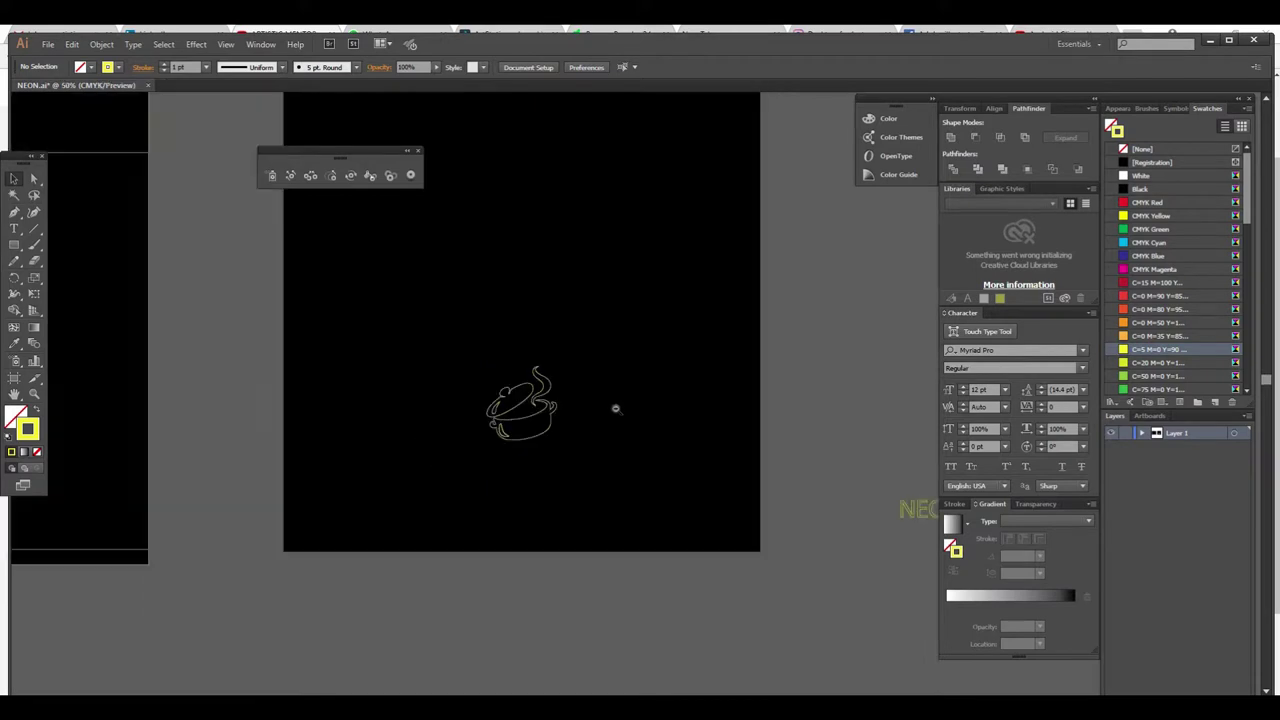
drag(614, 409, 571, 483)
key(ctrl+plus)
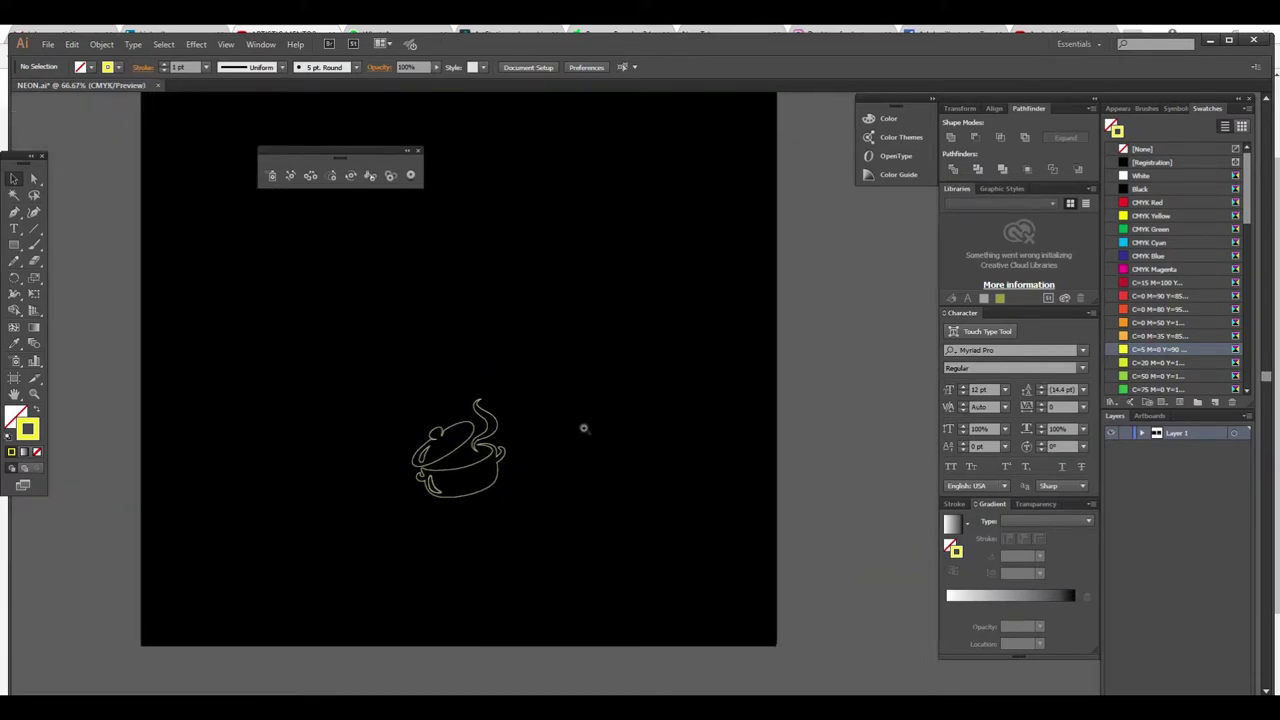
key(ctrl+minus)
drag(583, 425, 525, 499)
mouse_move(420, 471)
mouse_down()
mouse_move(540, 545)
mouse_move(528, 548)
mouse_up()
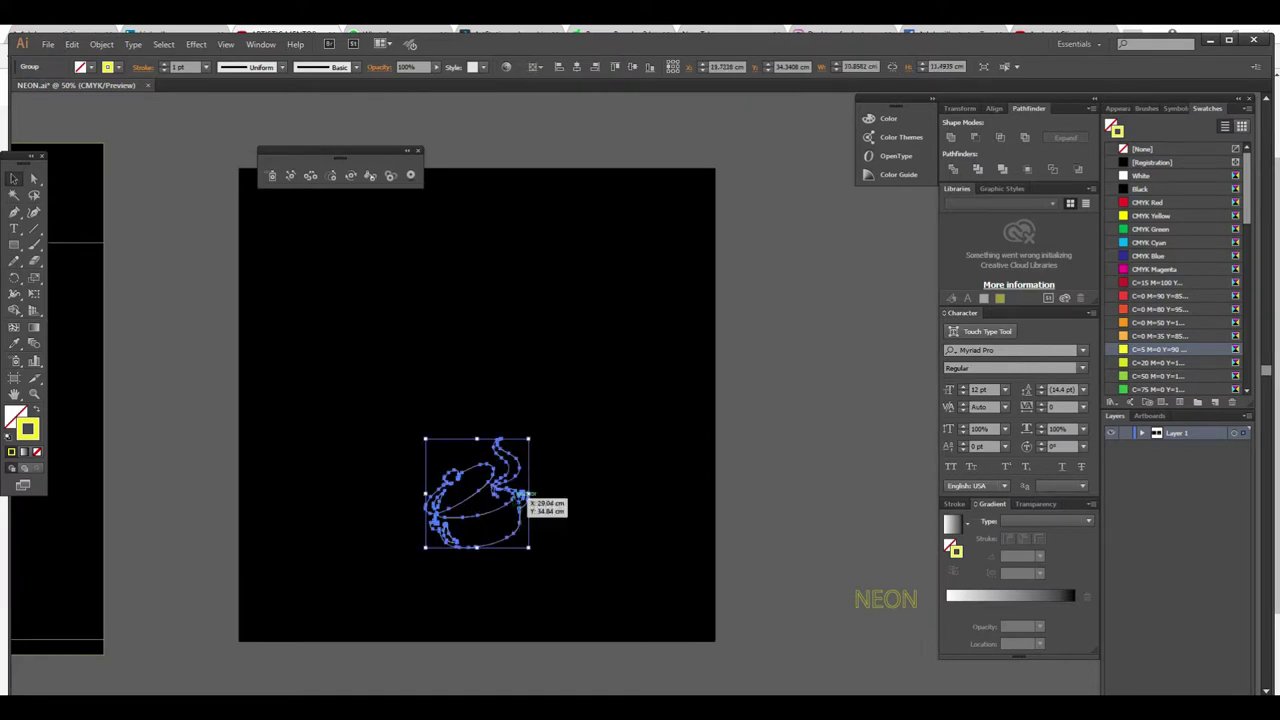
Enlarge the pot outline to about 10.86 × 11.49 cm and move it lower on the artboard
drag(512, 500, 524, 541)
click(520, 604)
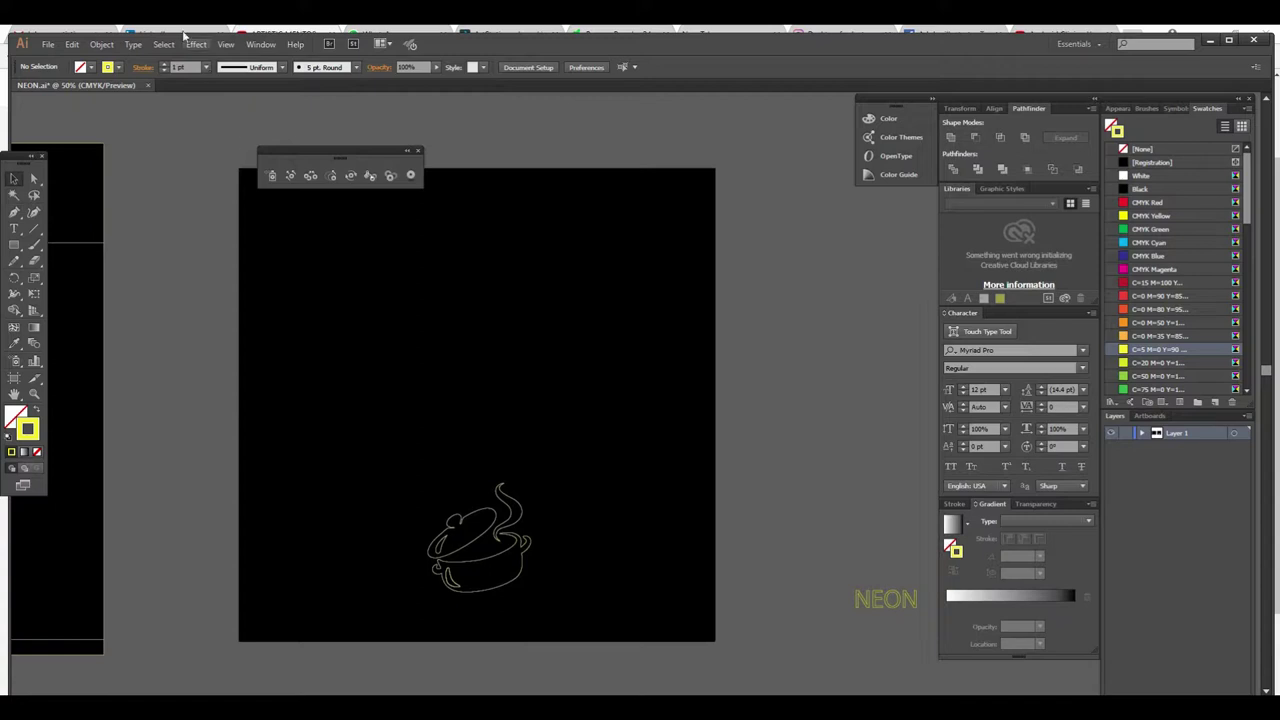
click(118, 67)
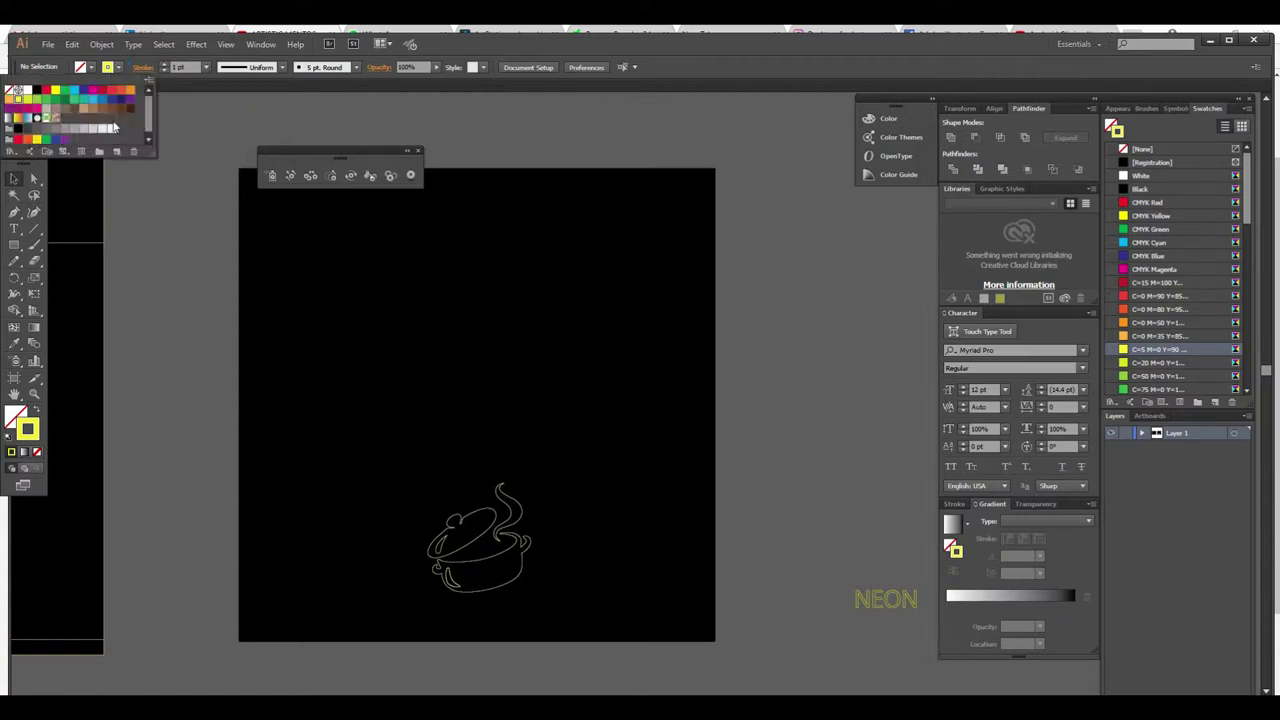
click(604, 478)
Select the pot, zoom in, and Alt-drag an offset copy slightly upward
drag(400, 466, 583, 618)
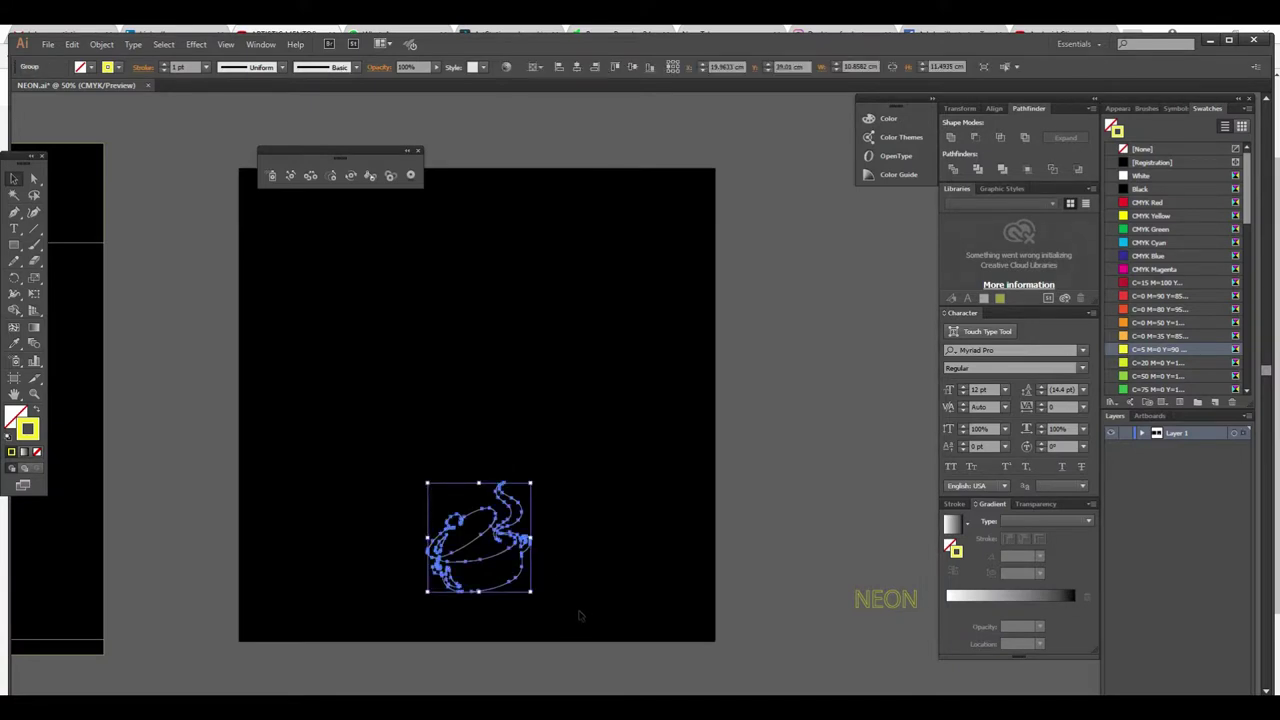
key(ctrl+plus)
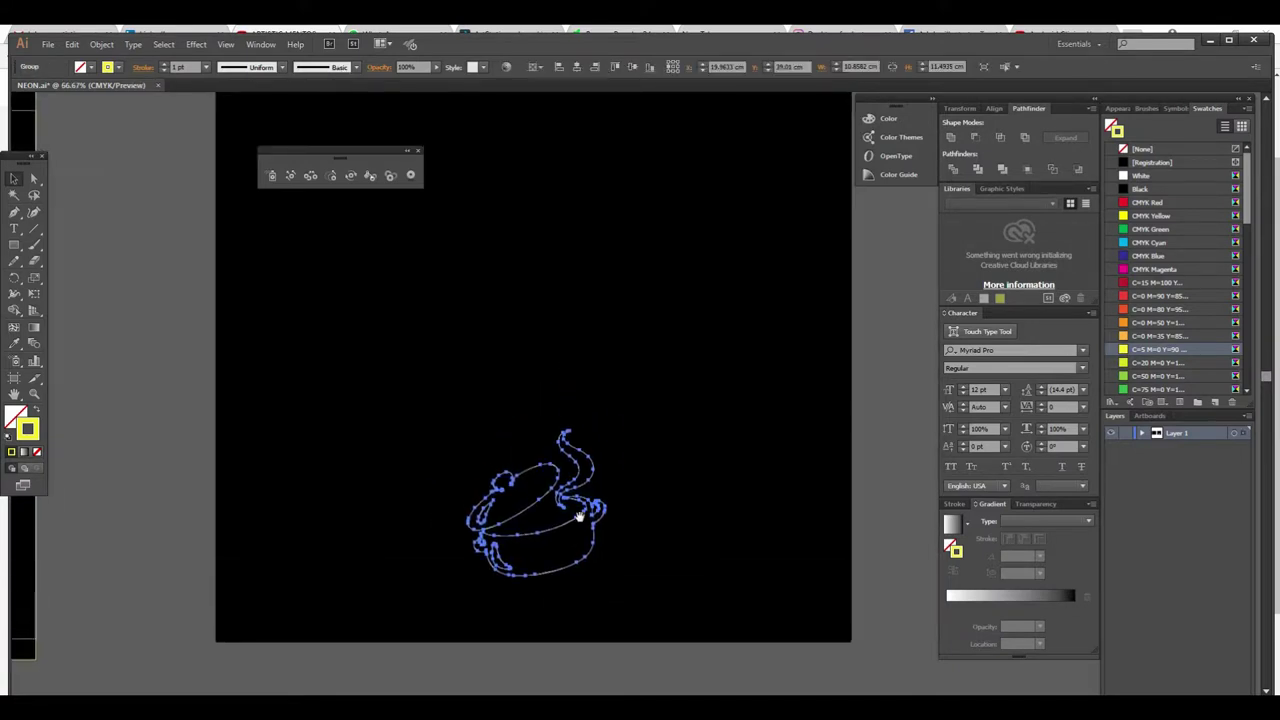
drag(578, 516, 541, 574)
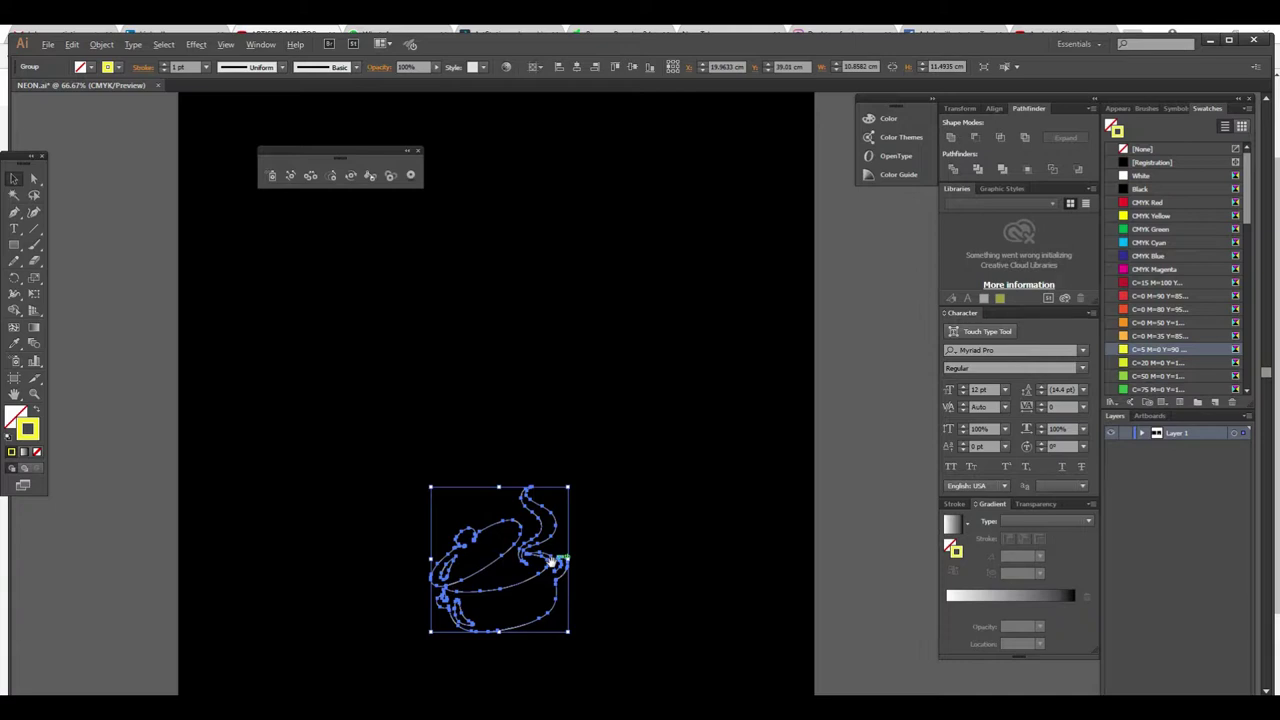
drag(550, 562, 550, 557)
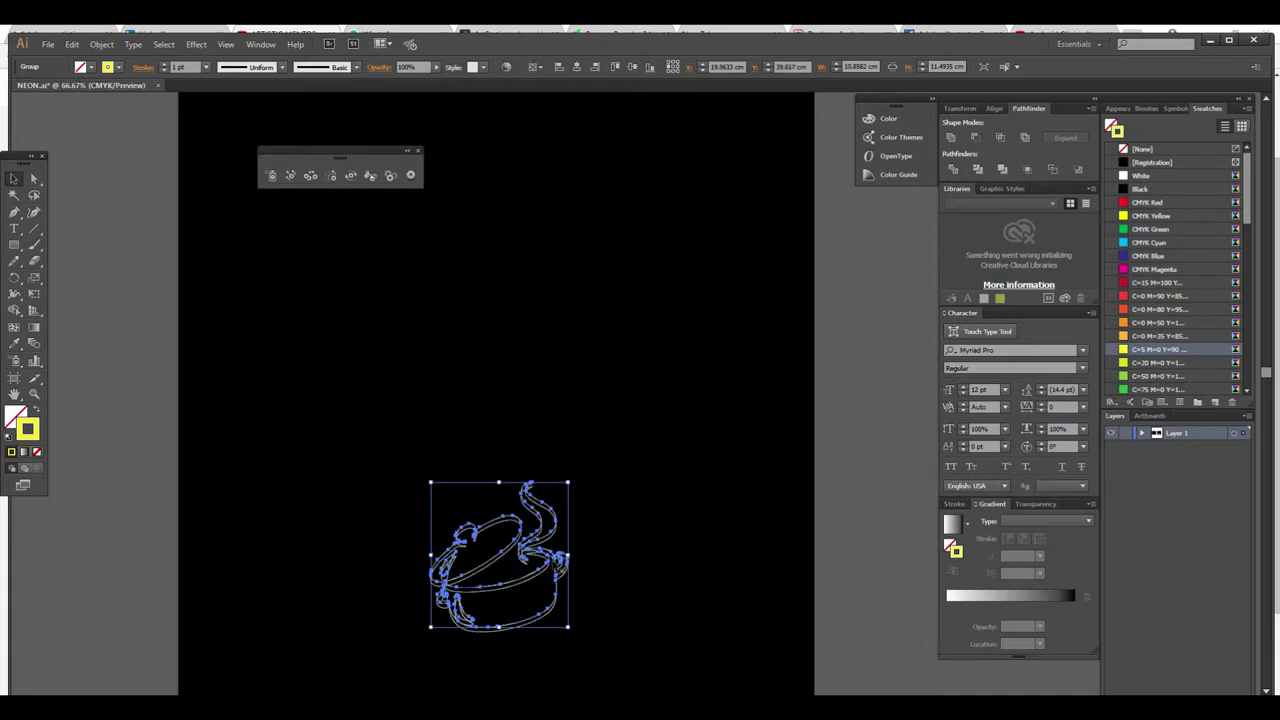
Duplicate the pot upward with Alt+Shift+Up Arrow to build a stacked column of copies
drag(566, 557, 566, 531)
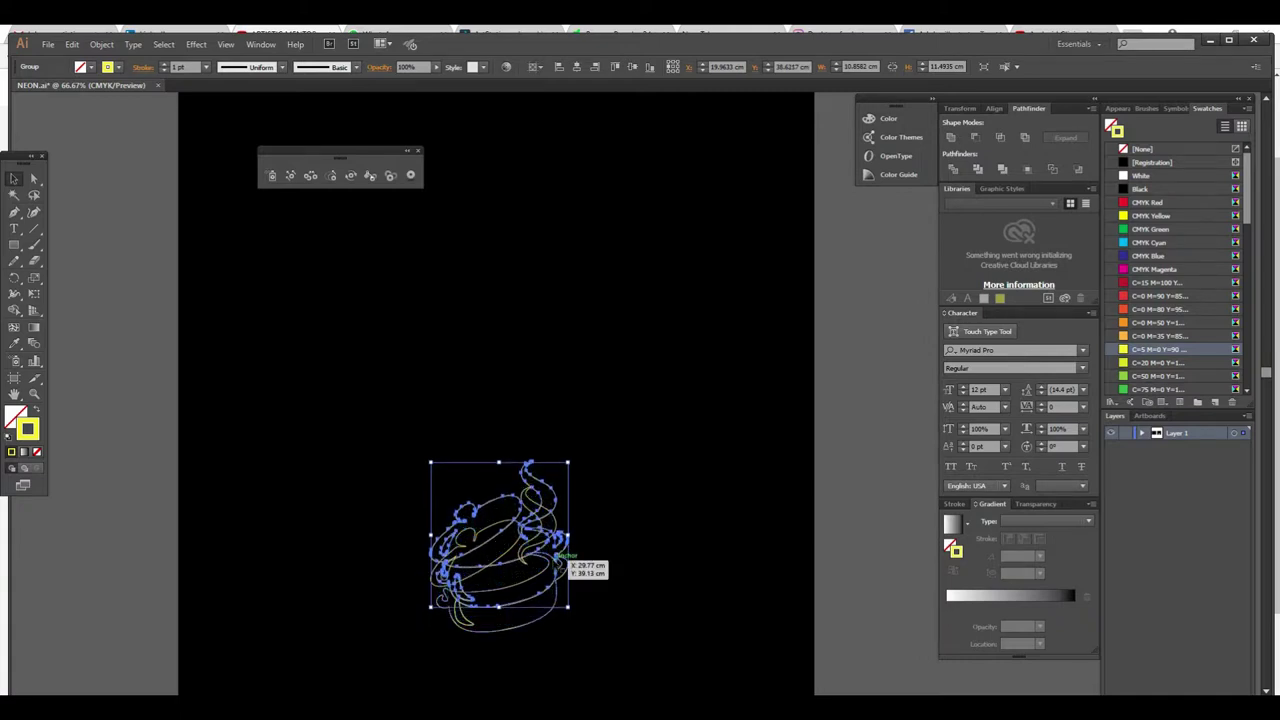
drag(562, 588, 562, 563)
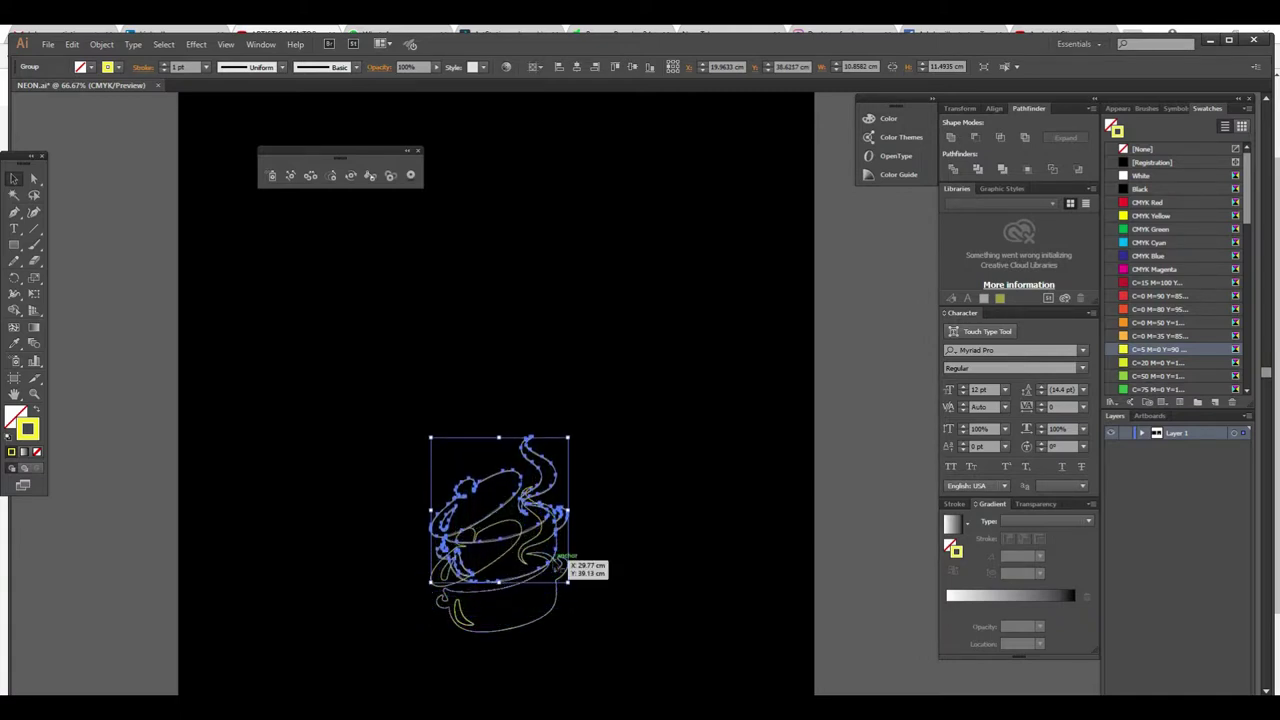
key(alt+shift+Up)
key(alt+shift+Up)
key(alt+shift+Up)
key(alt+shift+Up)
key(alt+shift+Up)
key(alt+shift+Up)
key(alt+shift+Up)
key(alt+shift+Up)
key(alt+shift+Up)
key(alt+shift+Up)
key(alt+shift+Up)
key(alt+shift+Up)
key(alt+shift+Up)
key(alt+shift+Up)
key(alt+shift+Up)
key(alt+shift+Up)
key(alt+shift+Up)
key(alt+shift+Up)
key(alt+shift+Up)
key(alt+shift+Up)
key(alt+shift+Up)
key(alt+shift+Up)
key(alt+shift+Up)
key(alt+shift+Up)
key(alt+shift+Up)
key(alt+shift+Up)
key(alt+shift+Up)
key(alt+shift+Up)
key(alt+shift+Up)
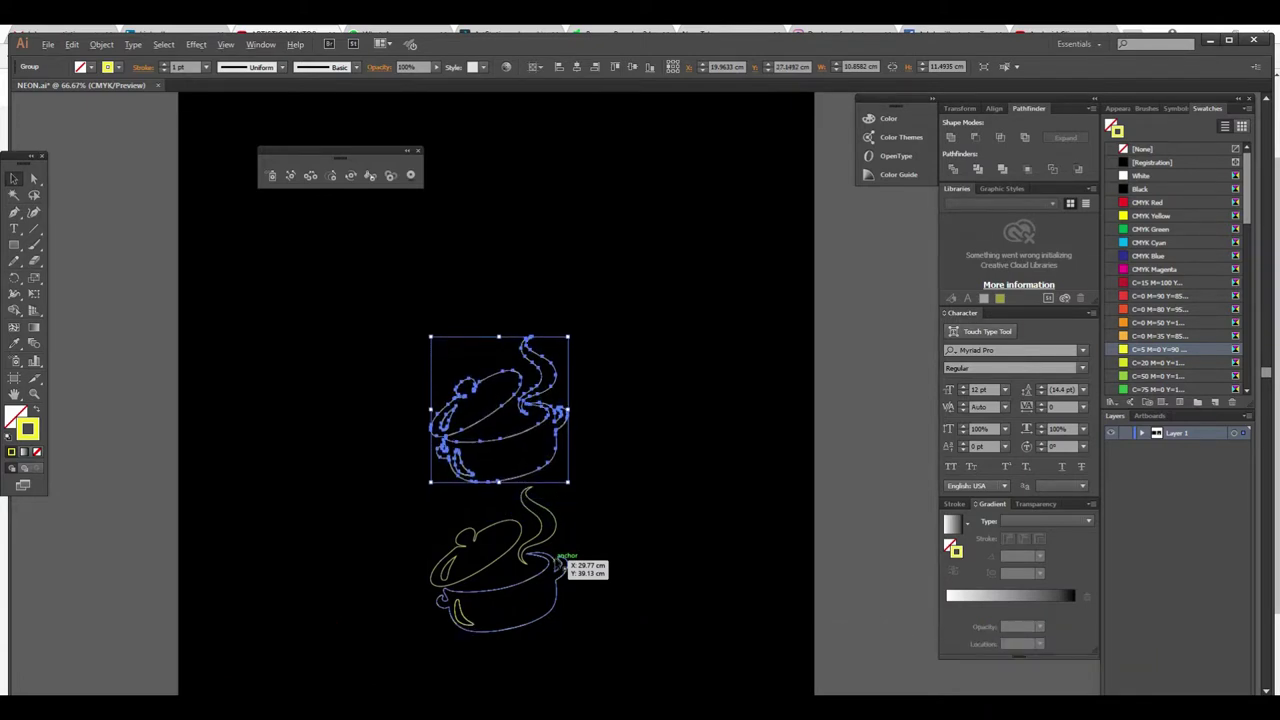
key(alt+shift+Up)
key(alt+shift+Up)
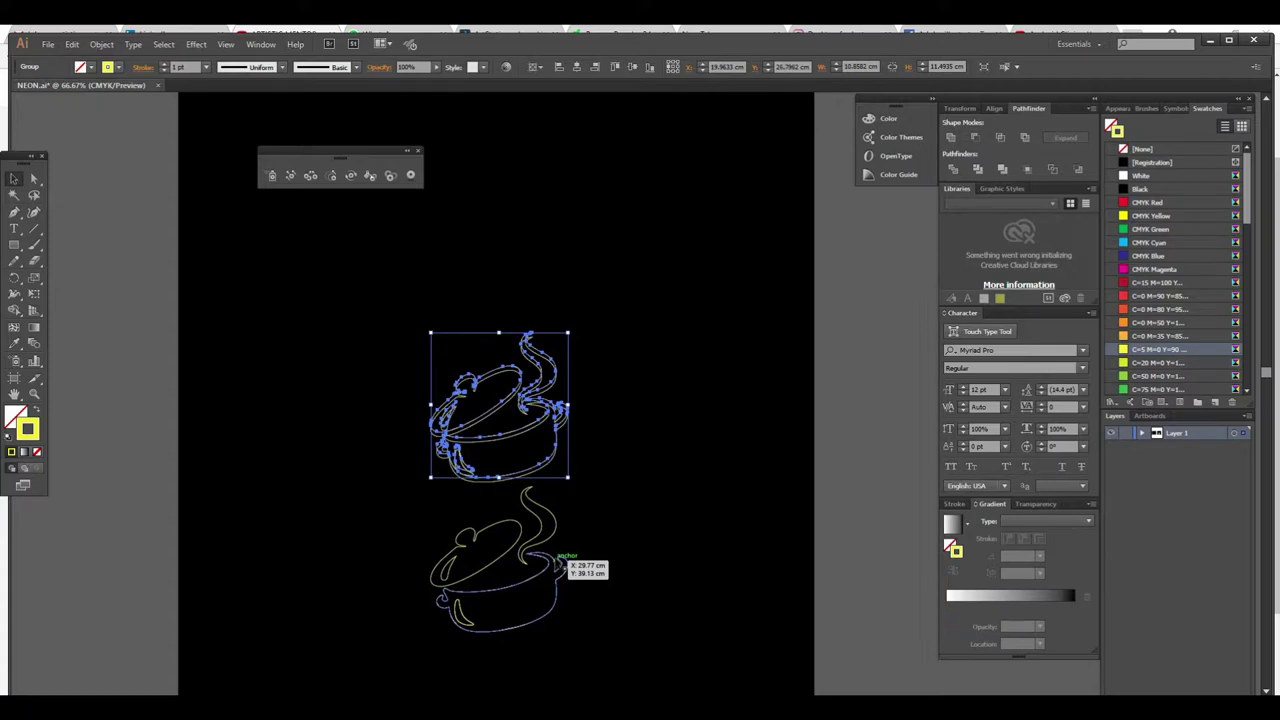
key(alt+shift+Up)
key(alt+shift+Up)
key(alt+shift+Up)
key(alt+shift+Up)
key(alt+shift+Up)
key(alt+shift+Up)
key(alt+shift+Up)
key(alt+shift+Up)
key(alt+shift+Up)
key(alt+shift+Up)
key(alt+shift+Up)
key(alt+shift+Up)
key(alt+shift+Up)
key(alt+shift+Up)
key(alt+shift+Up)
key(alt+shift+Up)
key(alt+shift+Up)
key(alt+shift+Up)
key(alt+Up)
key(alt+Up)
key(alt+Up)
key(alt+Up)
key(alt+Up)
key(alt+Up)
key(alt+Up)
key(alt+Up)
key(alt+Up)
key(alt+Up)
key(alt+Up)
key(alt+Up)
key(alt+Up)
key(alt+Up)
key(alt+Up)
key(alt+Up)
key(alt+Up)
key(alt+Up)
key(alt+Up)
key(alt+Up)
key(alt+Up)
key(alt+Up)
key(alt+Up)
key(alt+Up)
key(alt+Up)
key(alt+Up)
key(alt+Up)
key(alt+Up)
key(alt+Up)
key(alt+Up)
key(alt+Up)
key(alt+Up)
key(alt+Up)
key(alt+Up)
key(alt+Up)
key(alt+Up)
key(alt+Up)
key(alt+Up)
key(alt+Up)
key(alt+Up)
key(alt+Up)
key(alt+Up)
key(alt+Up)
key(alt+Up)
key(alt+Up)
scroll(586, 463, up, 1)
scroll(590, 505, up, 3)
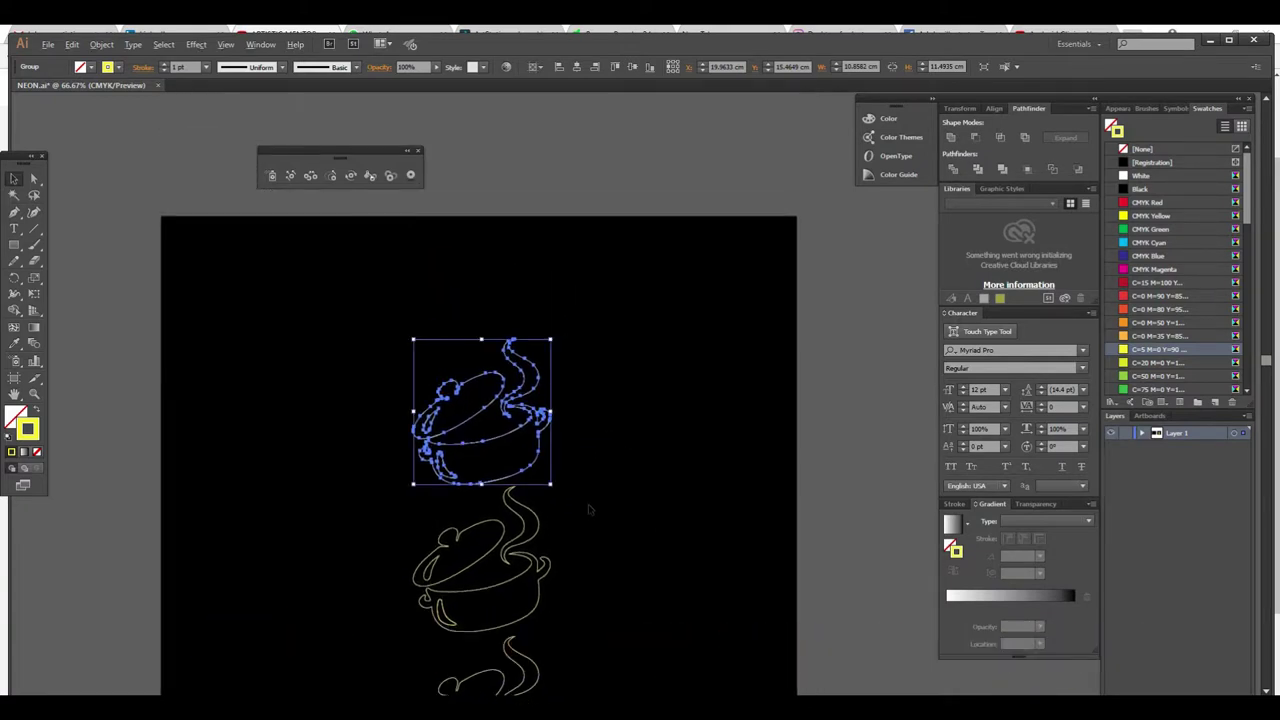
key(alt+shift+Up)
key(alt+shift+Up)
key(alt+shift+Up)
key(alt+shift+Up)
key(alt+shift+Up)
key(alt+shift+Up)
key(alt+shift+Up)
key(alt+shift+Up)
key(alt+shift+Up)
key(alt+shift+Up)
key(alt+shift+Up)
key(alt+shift+Up)
key(alt+shift+Up)
key(alt+shift+Up)
key(alt+shift+Up)
key(alt+shift+Up)
key(alt+shift+Up)
key(alt+shift+Up)
key(alt+shift+Up)
key(alt+shift+Up)
key(alt+shift+Up)
key(alt+shift+Up)
key(alt+shift+Up)
key(alt+shift+Up)
key(alt+shift+Up)
key(alt+shift+Up)
key(alt+shift+Up)
key(alt+shift+Up)
key(alt+shift+Up)
key(alt+shift+Up)
key(alt+shift+Up)
key(alt+shift+Up)
key(alt+shift+Up)
key(alt+shift+Up)
key(alt+shift+Up)
key(alt+shift+Up)
key(alt+shift+Up)
key(alt+shift+Up)
key(alt+shift+Up)
key(alt+shift+Up)
key(alt+shift+Up)
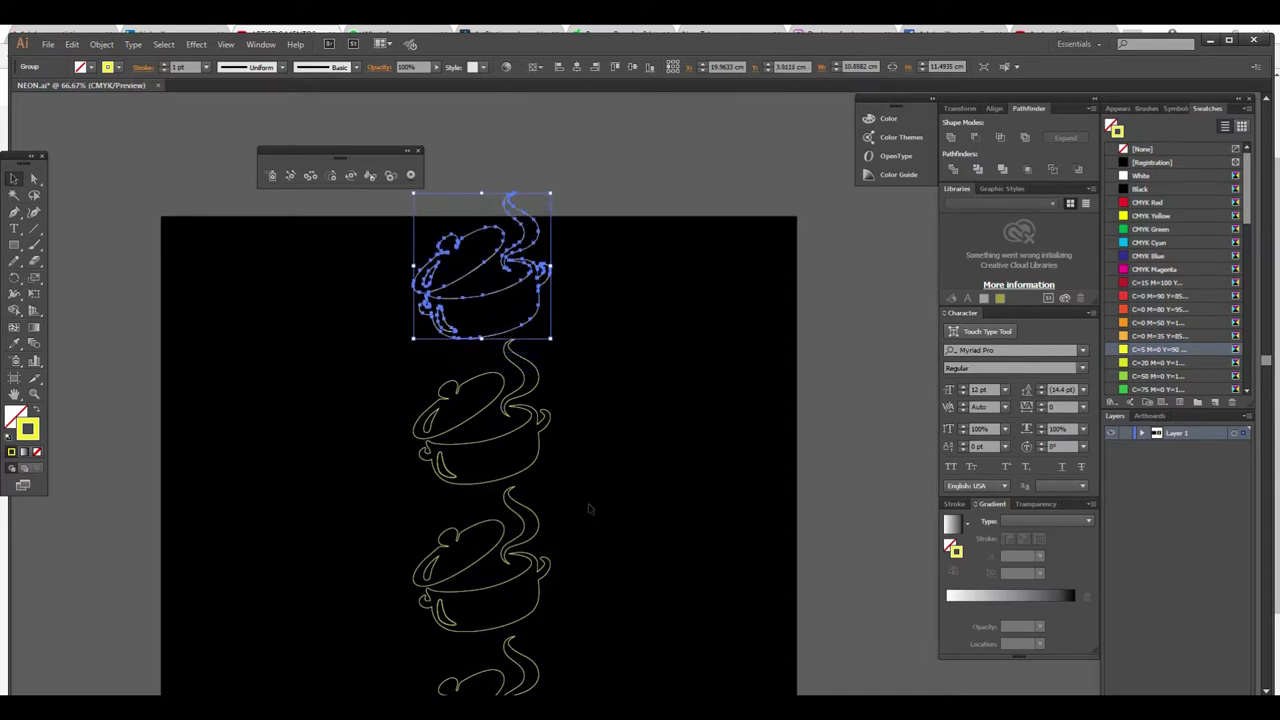
Zoom out, select all four stacked pots and nudge the column down
click(427, 151)
click(419, 151)
mouse_move(629, 491)
mouse_down()
mouse_move(594, 380)
mouse_move(545, 415)
mouse_up()
key(ctrl+minus)
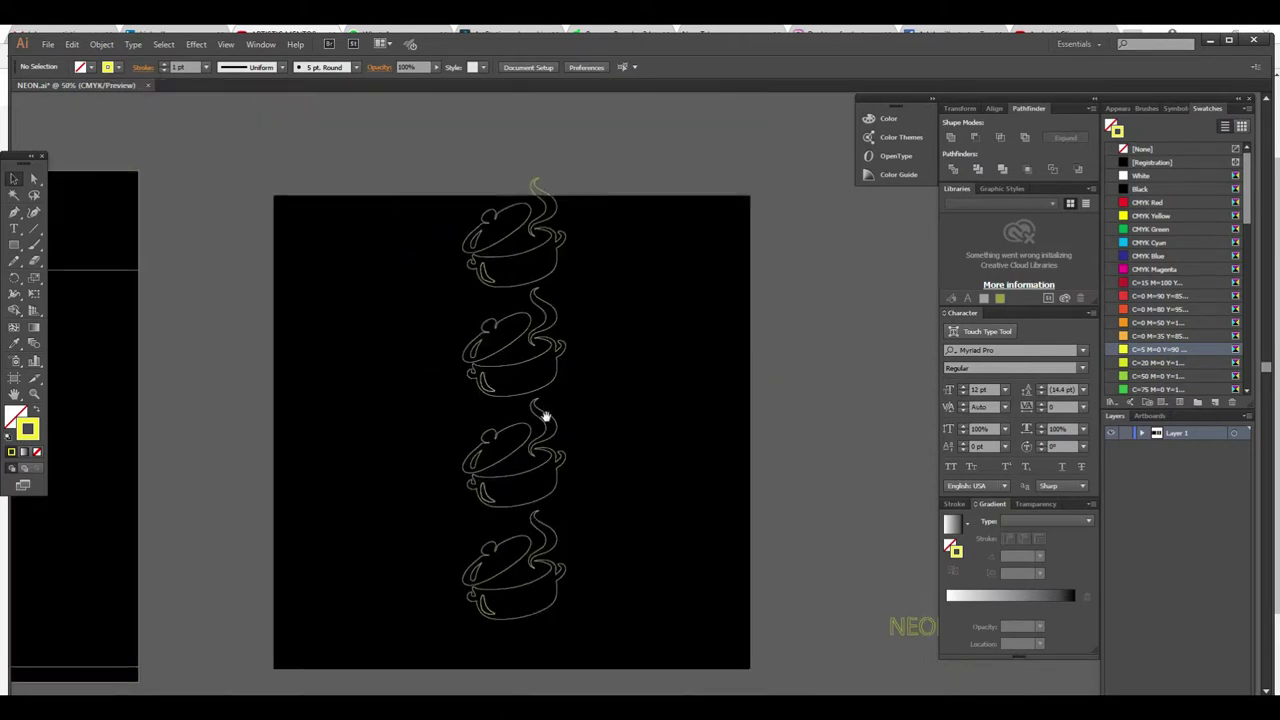
scroll(541, 476, down, 2)
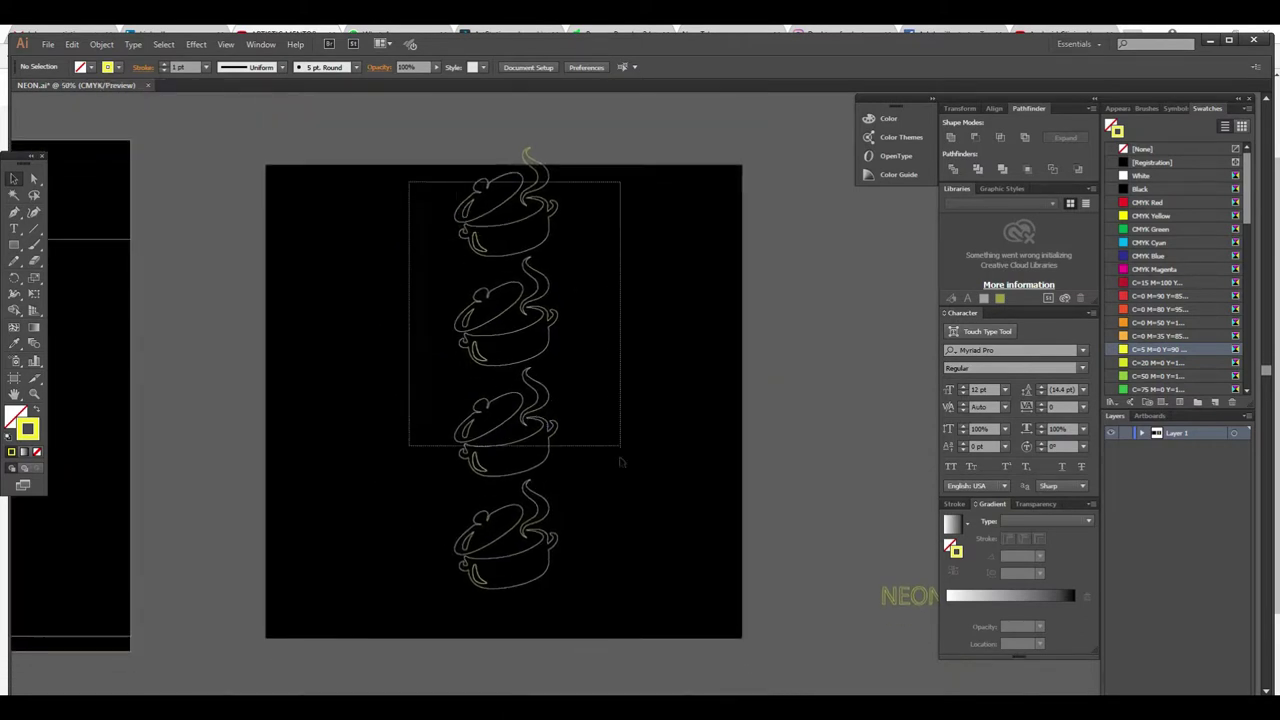
drag(609, 560, 609, 560)
key(Down)
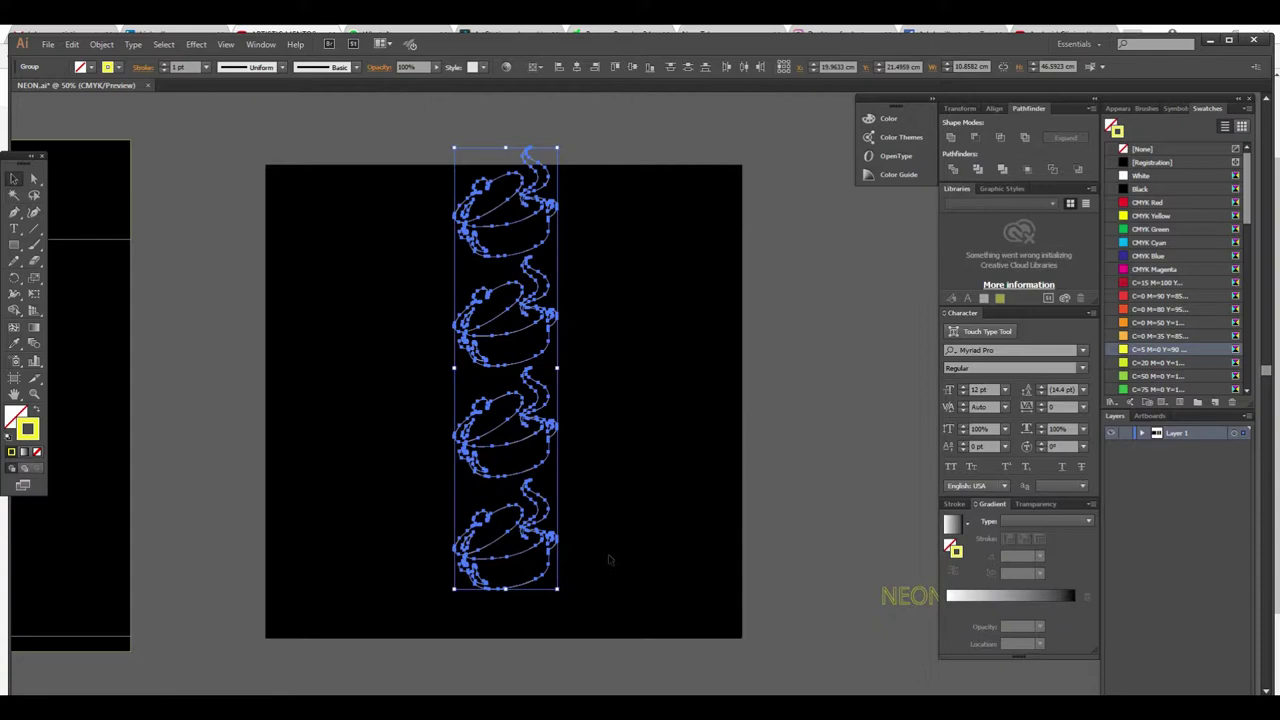
key(Down)
key(Down)
key(Down)
key(Down)
key(Down)
key(Down)
key(Down)
key(Down)
key(Down)
key(Down)
key(Down)
Drag a copy of the bottom pot to the right and zoom in on the upper pots
click(575, 553)
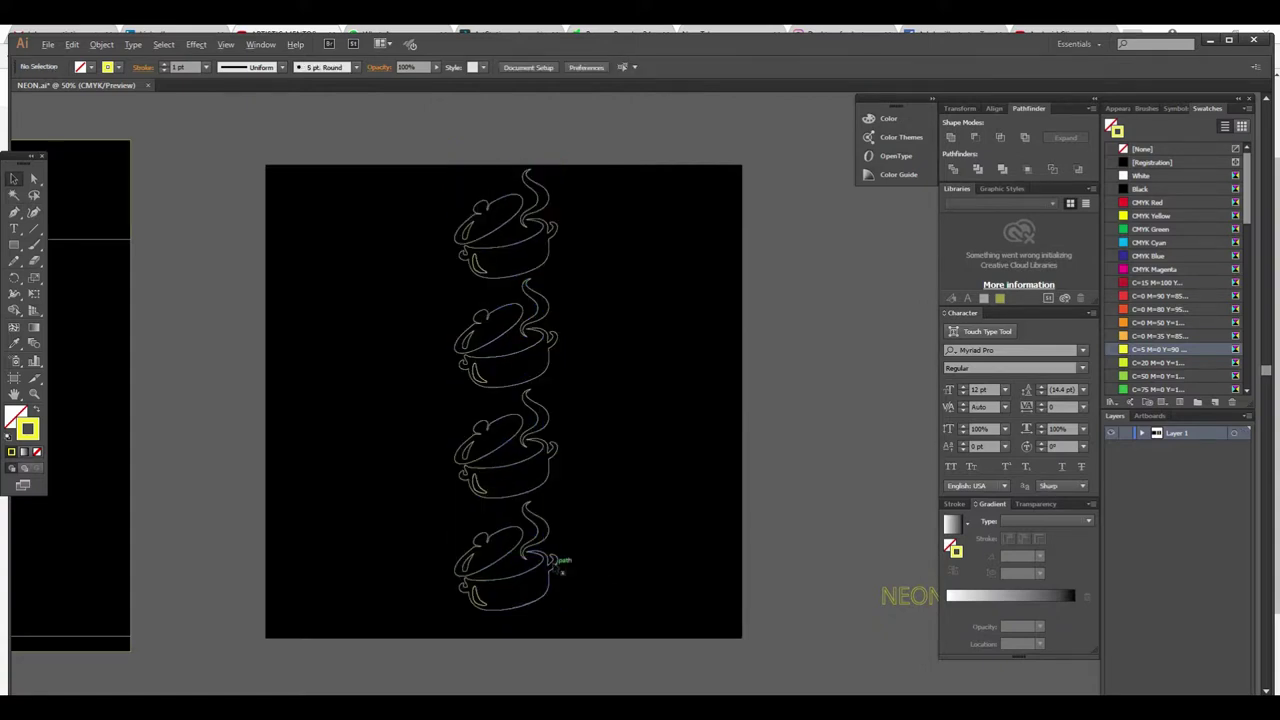
drag(548, 560, 838, 497)
key(ctrl+plus)
drag(563, 380, 520, 366)
mouse_move(570, 471)
mouse_down()
mouse_move(566, 497)
mouse_move(588, 497)
mouse_up()
scroll(531, 494, up, 3)
key(ctrl+plus)
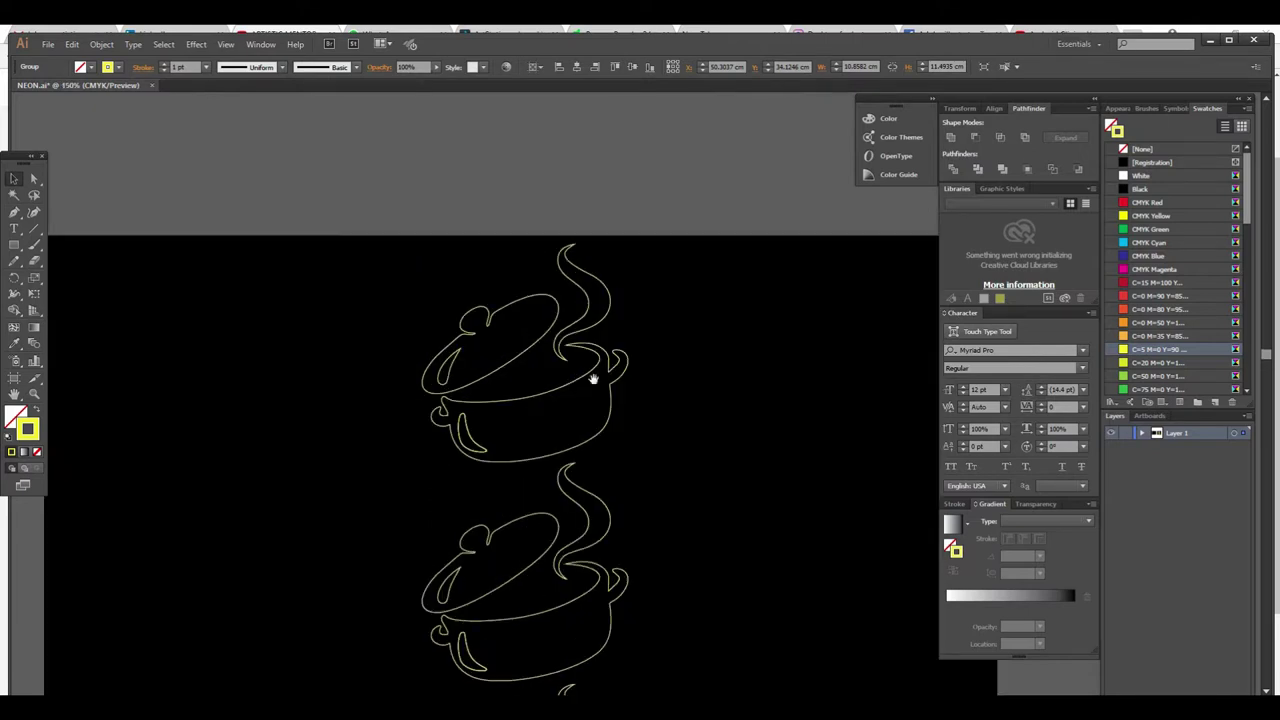
key(ctrl+plus)
Apply a 1-pixel Gaussian Blur to the top pot
click(556, 348)
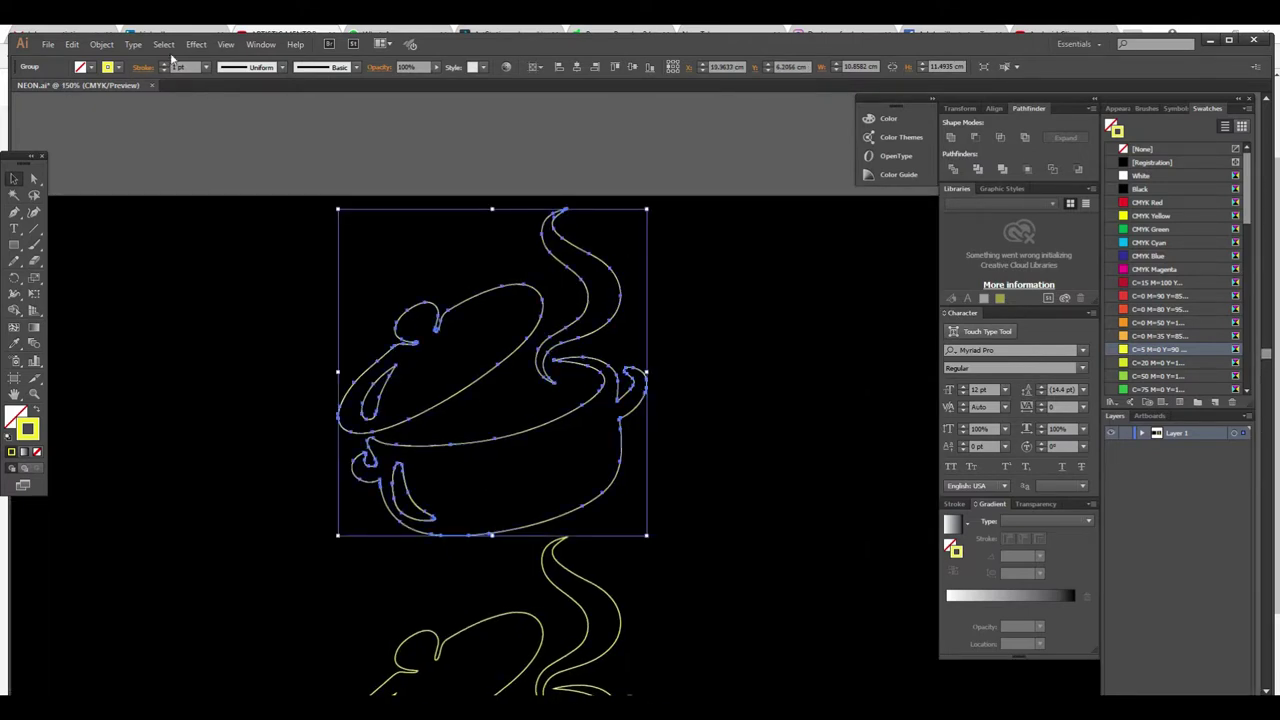
click(194, 47)
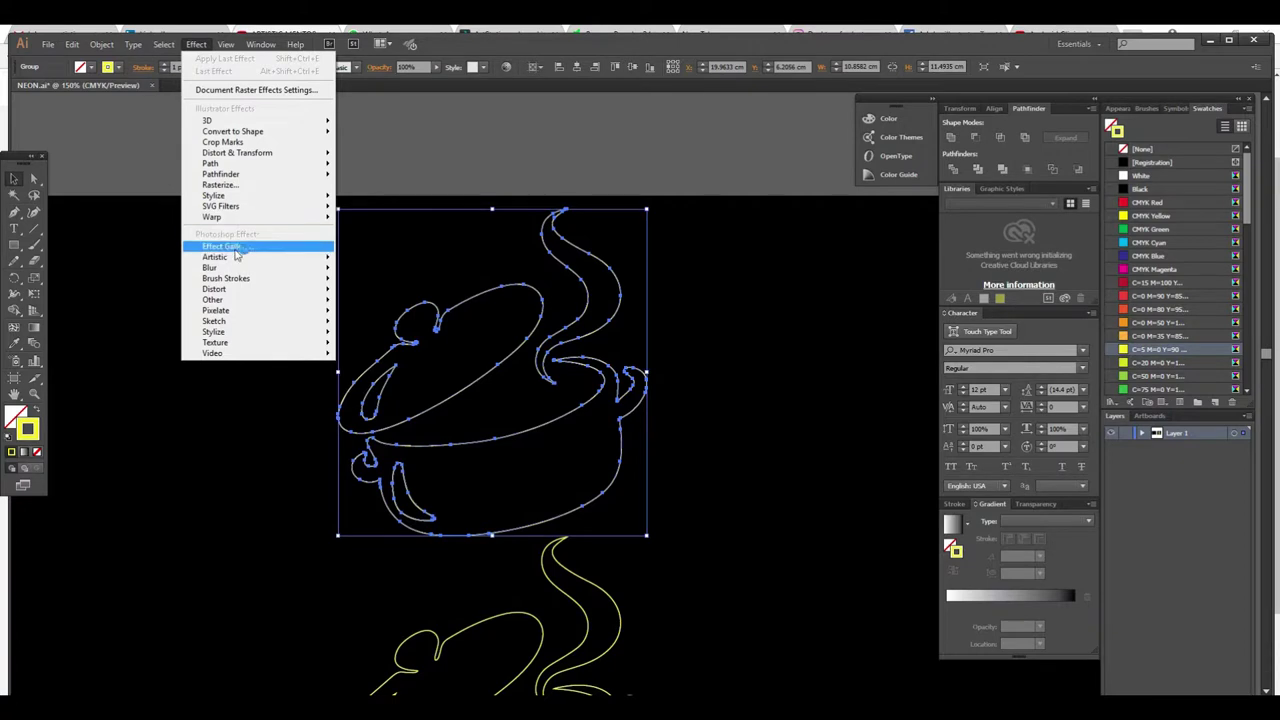
mouse_move(255, 268)
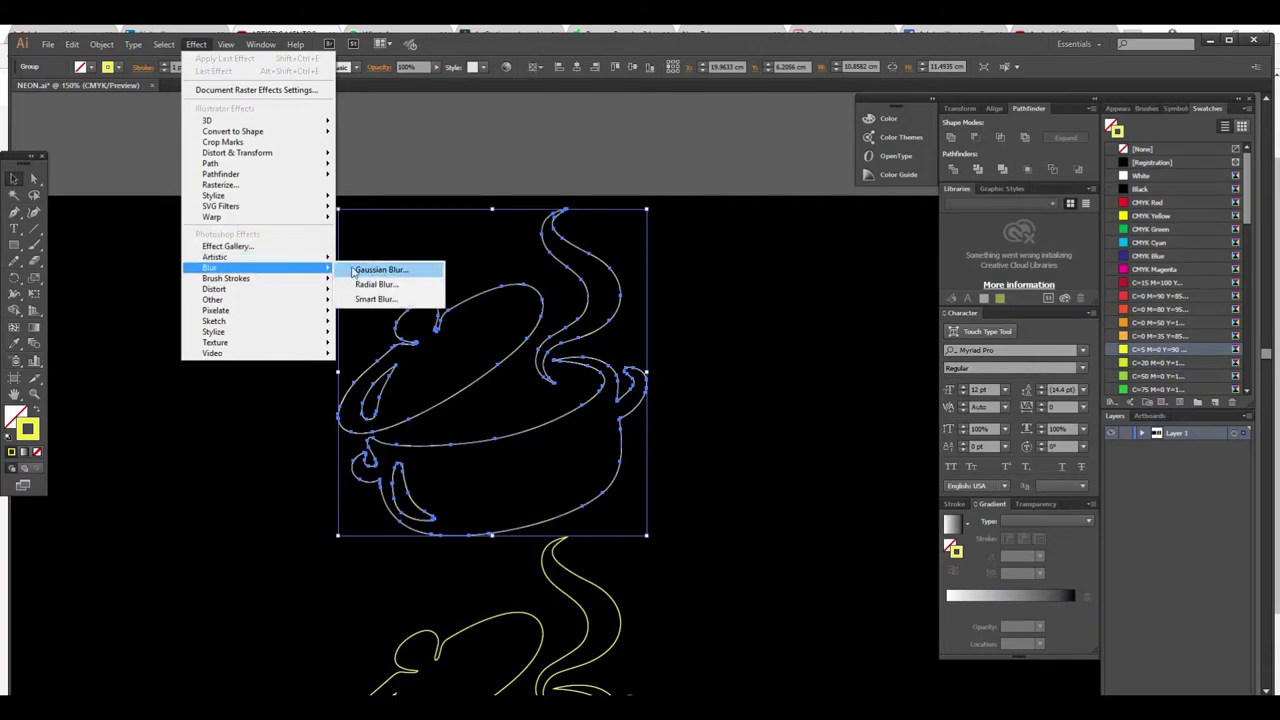
click(378, 270)
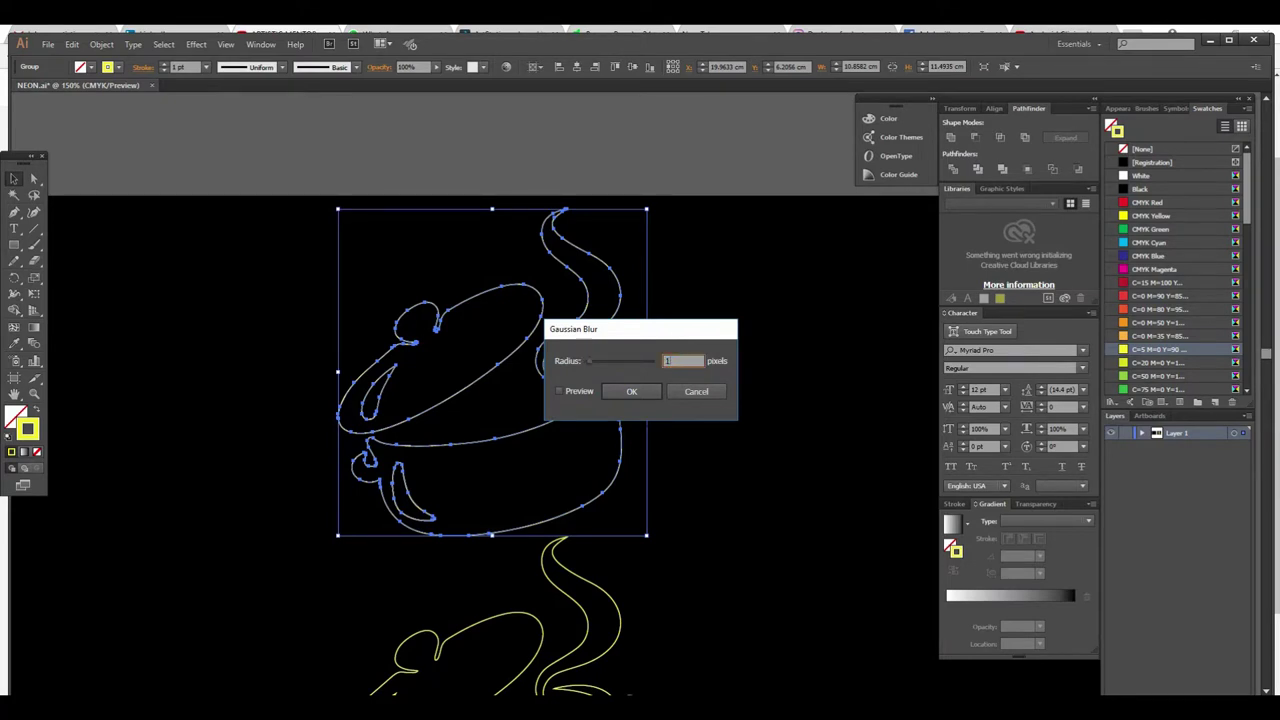
key(Return)
click(702, 393)
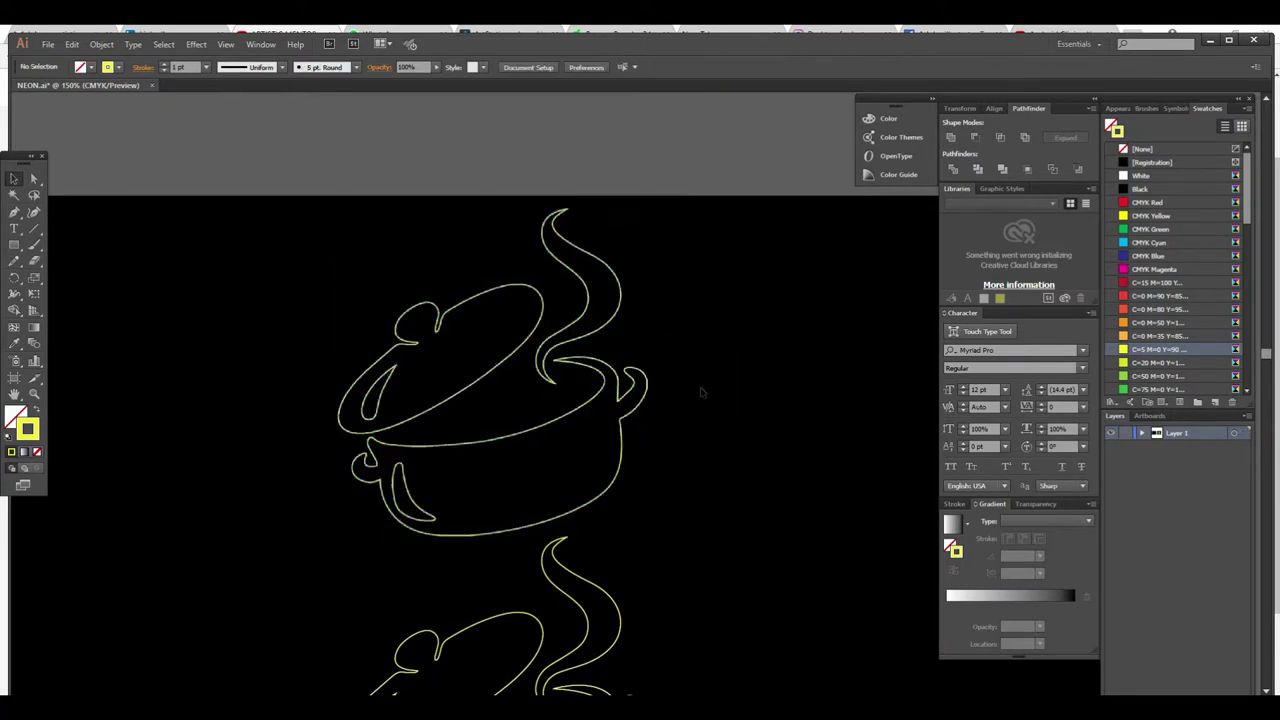
Scroll down to the next pot and select the second pot
scroll(622, 414, up, 1)
scroll(618, 396, up, 1)
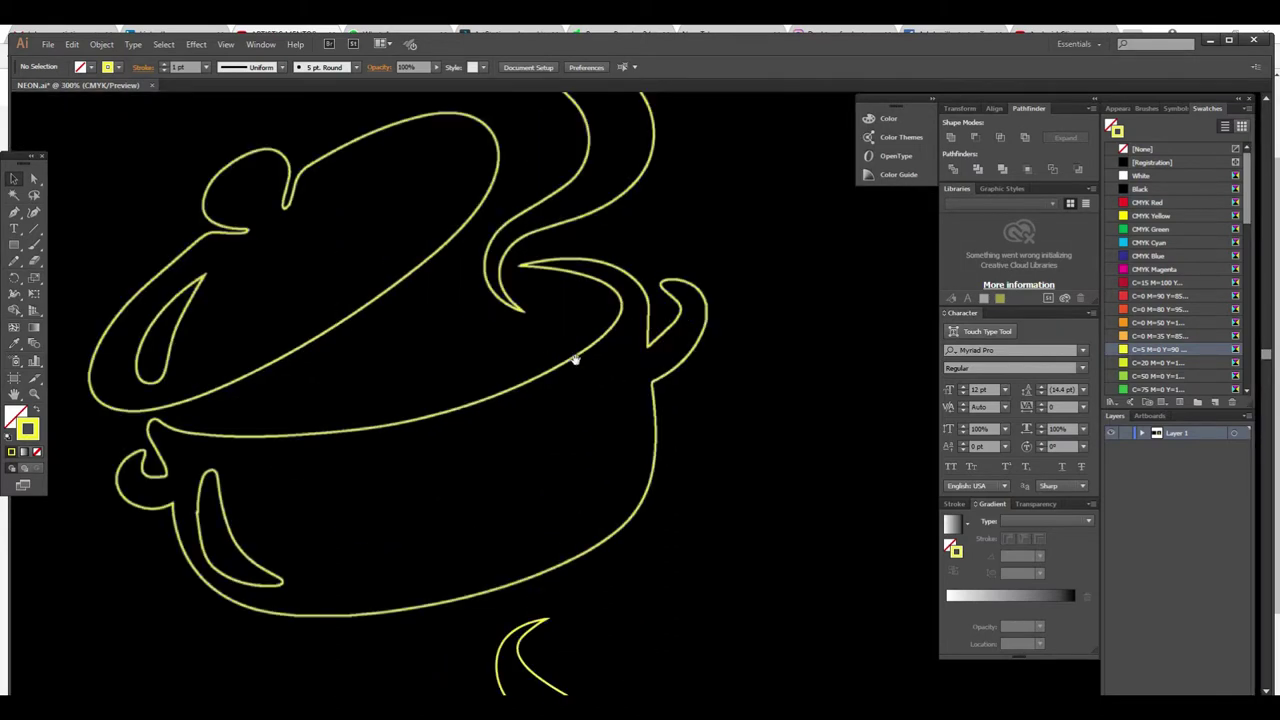
scroll(584, 384, down, 2)
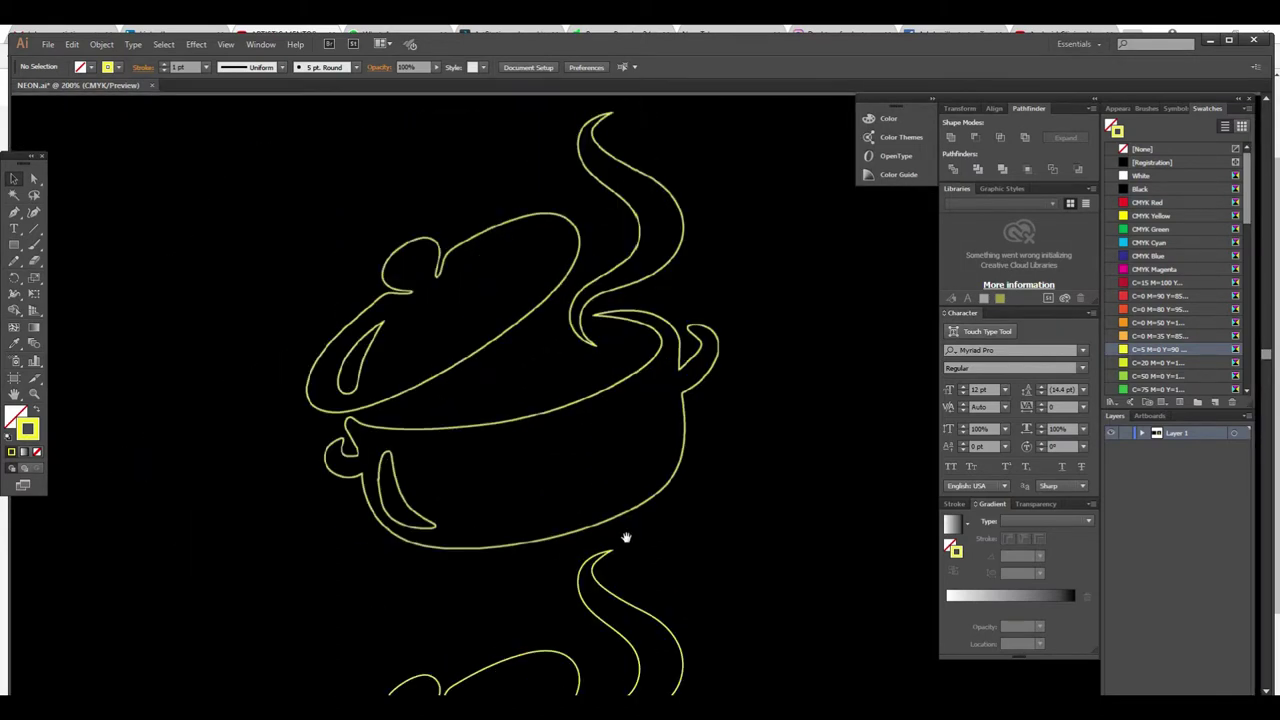
scroll(623, 534, up, 1)
click(553, 480)
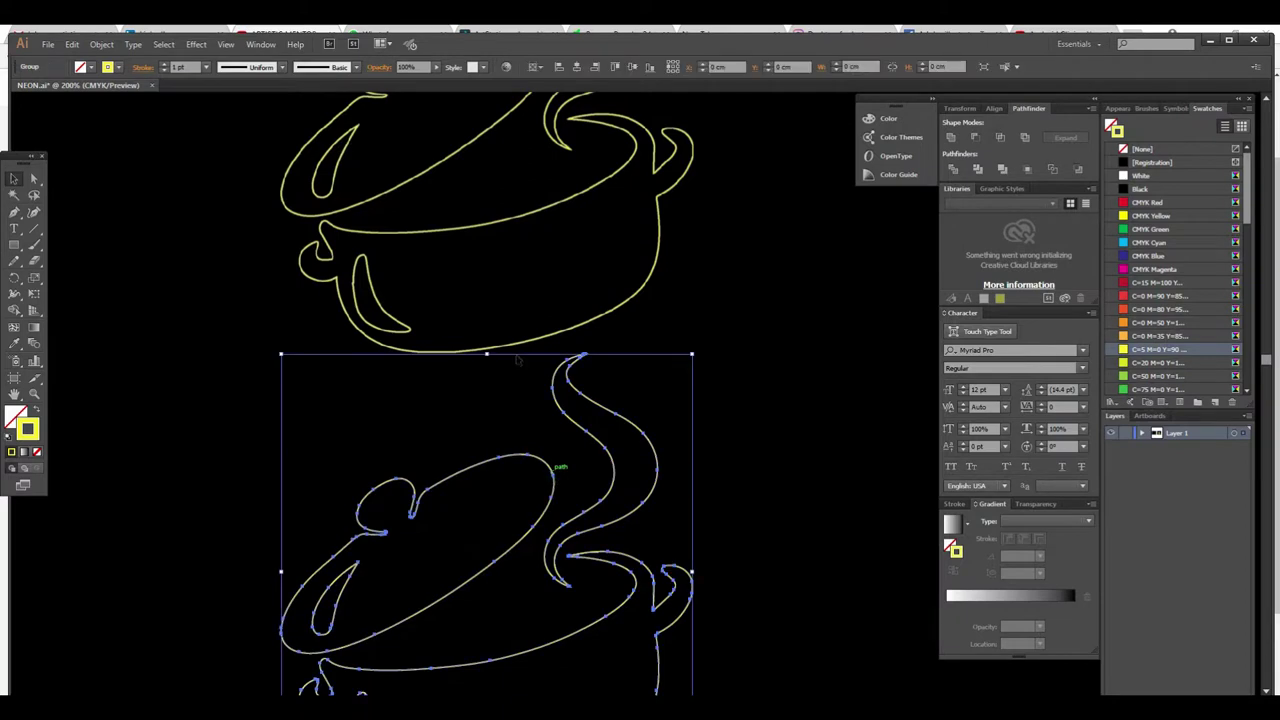
Apply a 3-pixel Gaussian Blur to the second pot
click(196, 44)
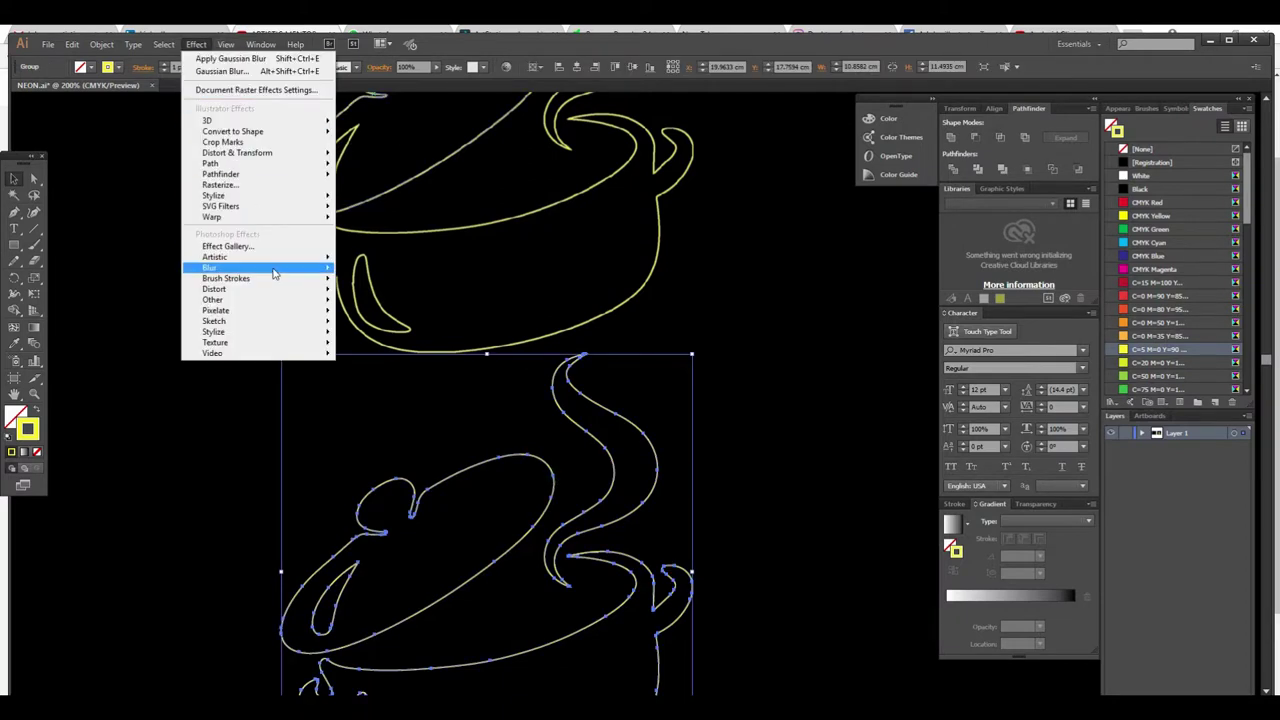
mouse_move(260, 268)
click(385, 270)
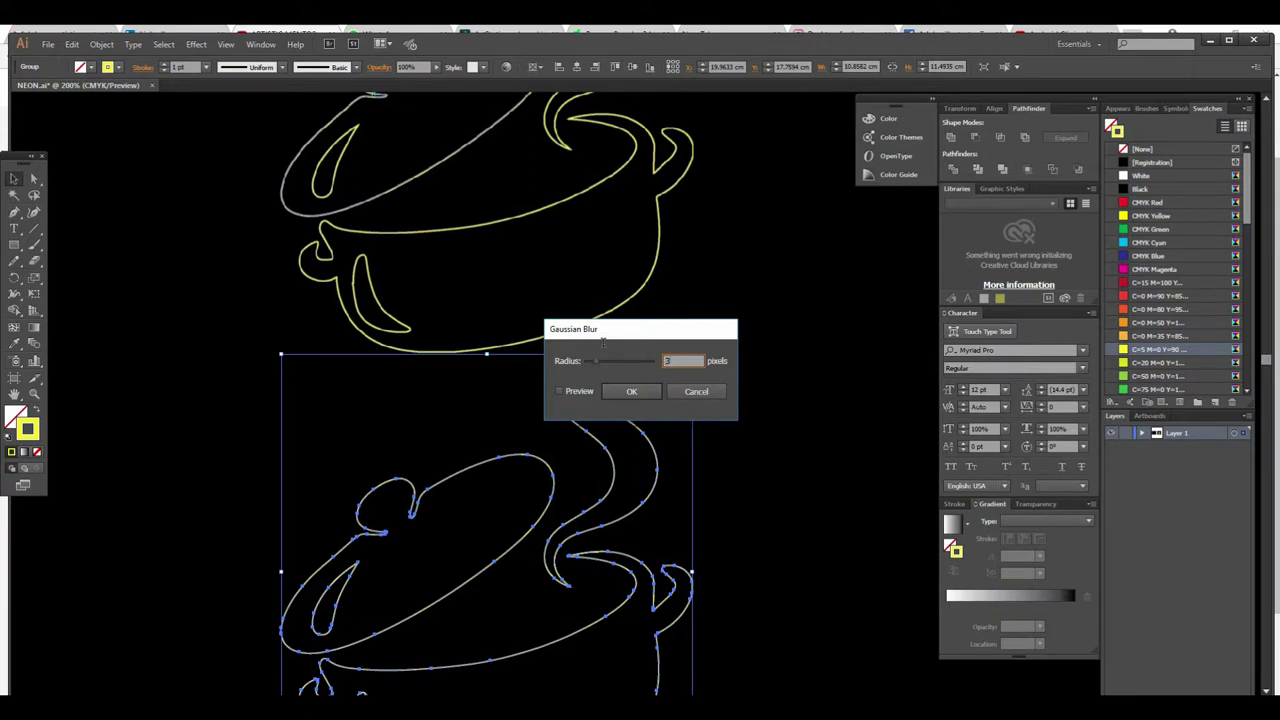
key(Return)
click(792, 505)
Select the middle pot and open Gaussian Blur, dismissing the dialog with Escape
key(ctrl+minus)
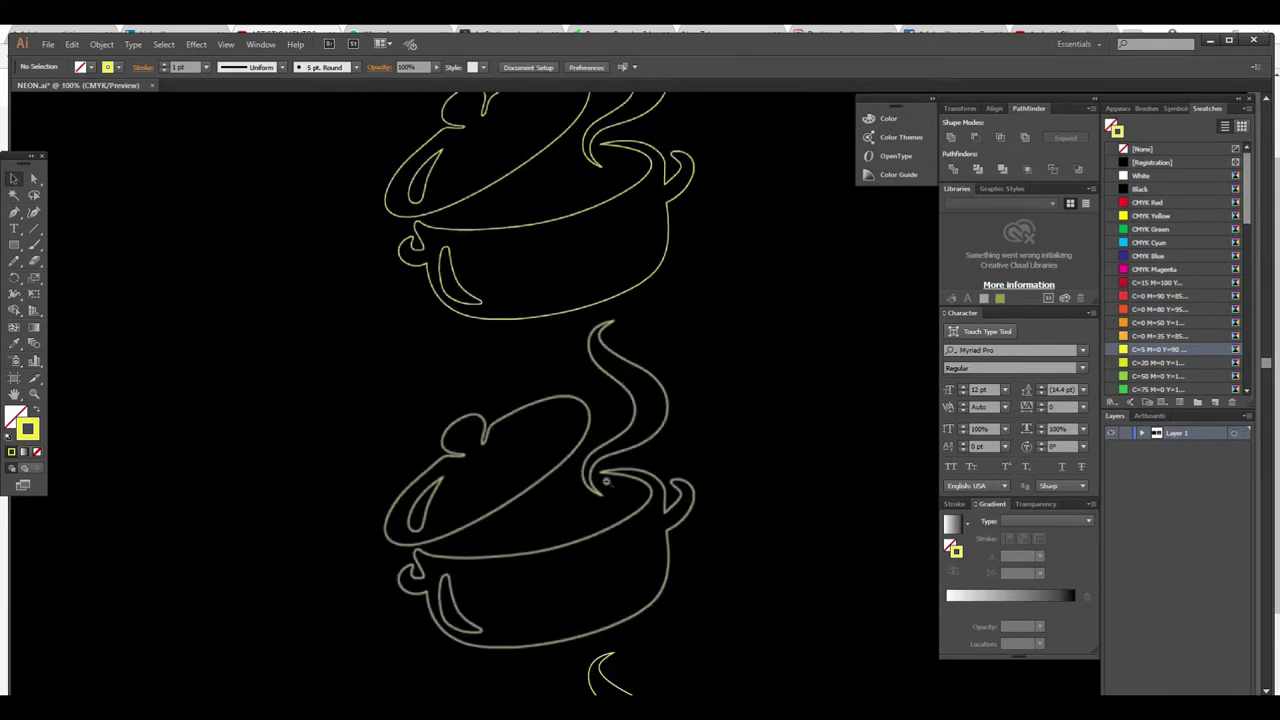
scroll(608, 467, down, 3)
click(566, 425)
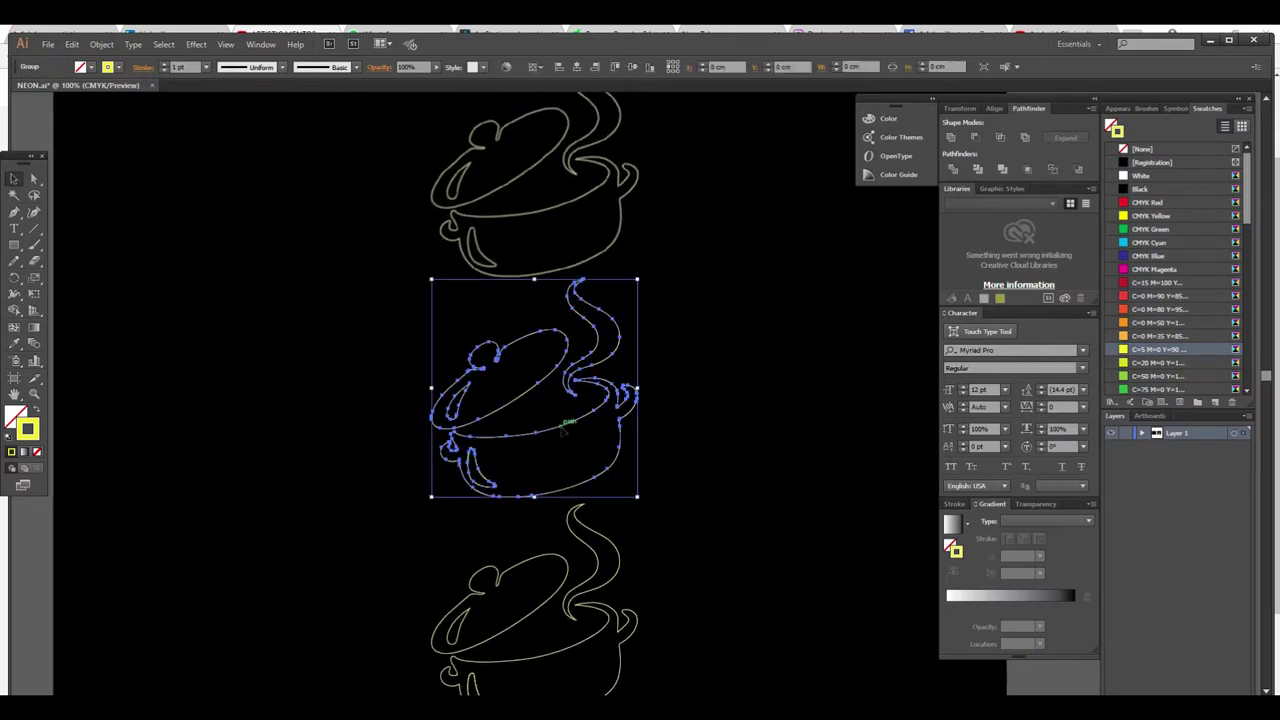
drag(541, 363, 514, 410)
click(196, 44)
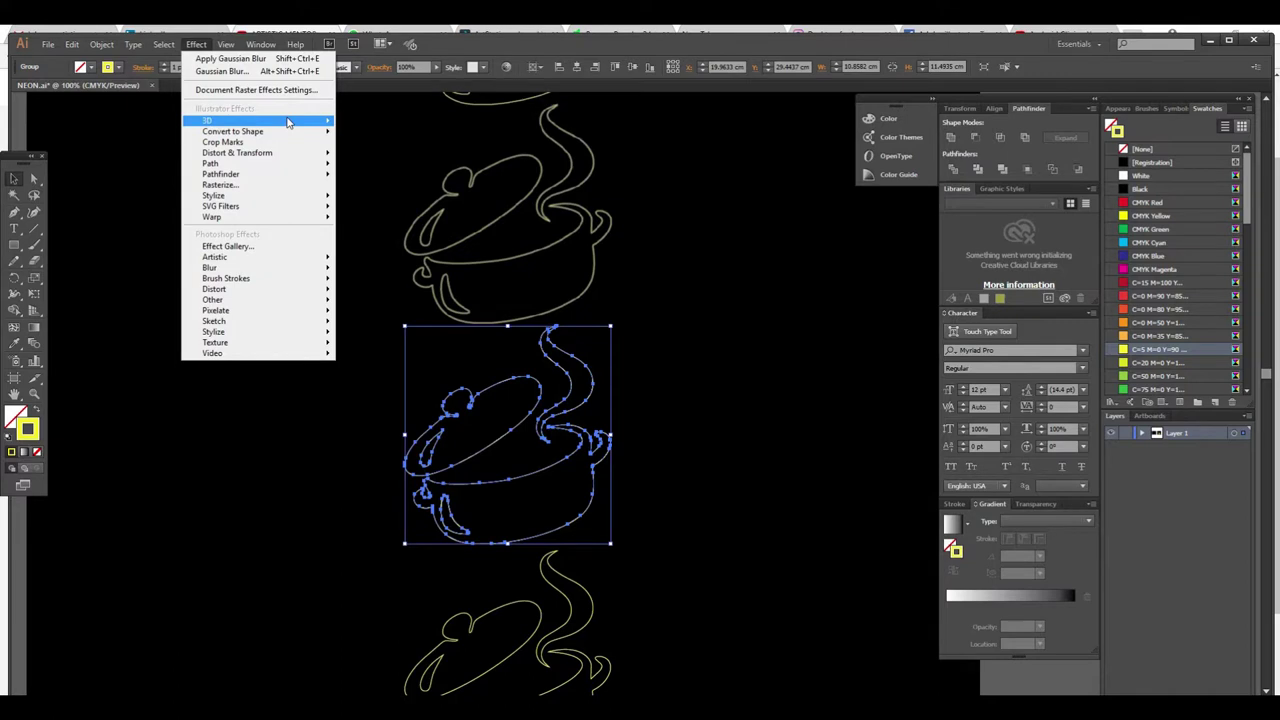
click(385, 270)
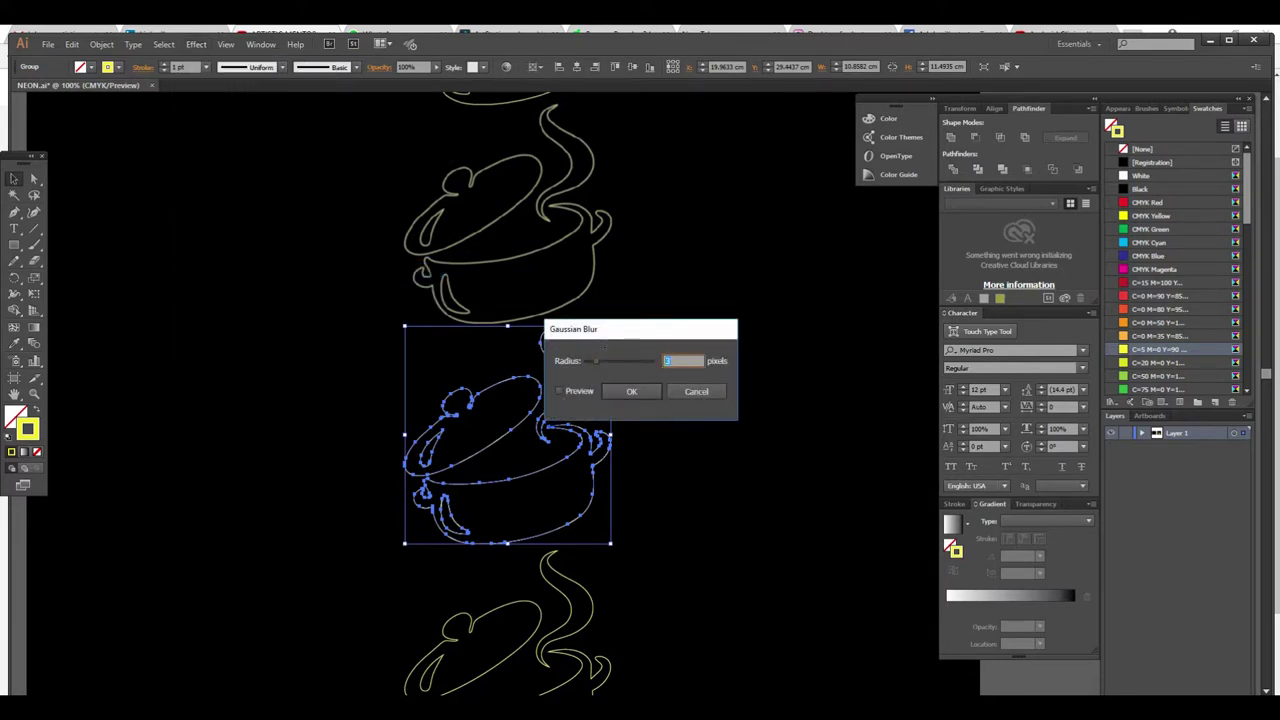
key(Escape)
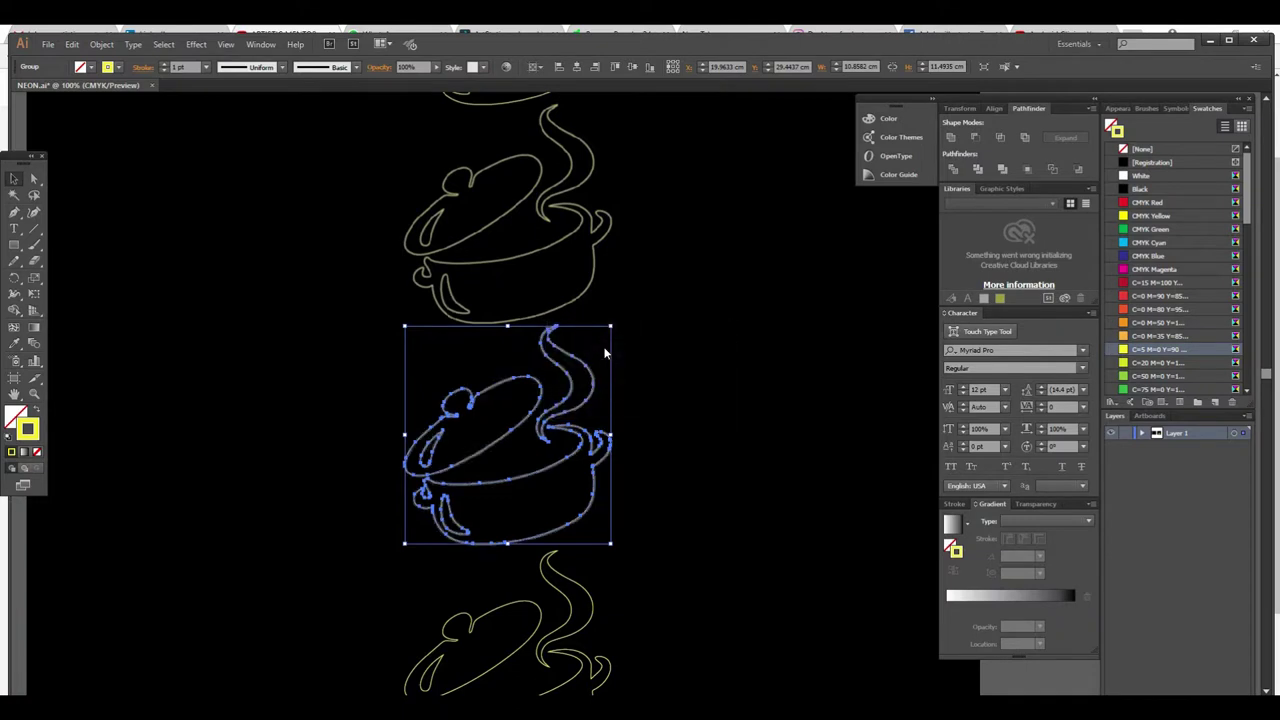
click(646, 497)
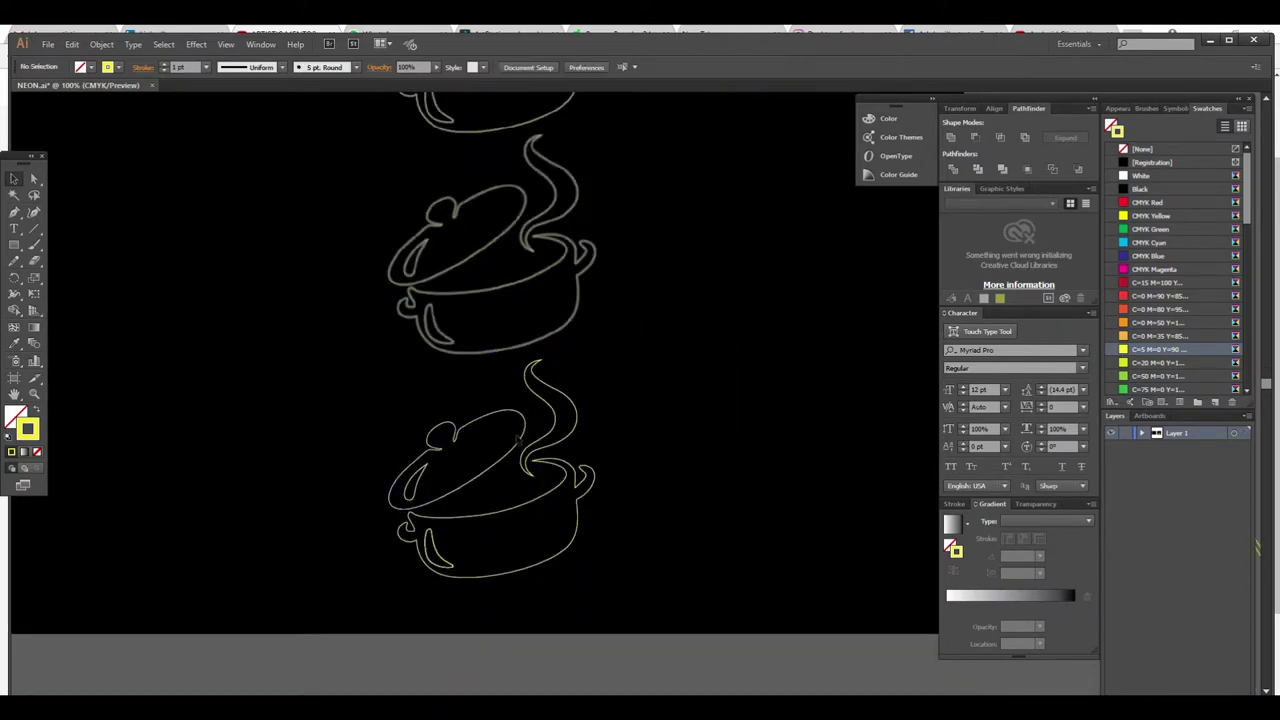
Apply a 5-pixel Gaussian Blur to the lower pot outline
click(522, 435)
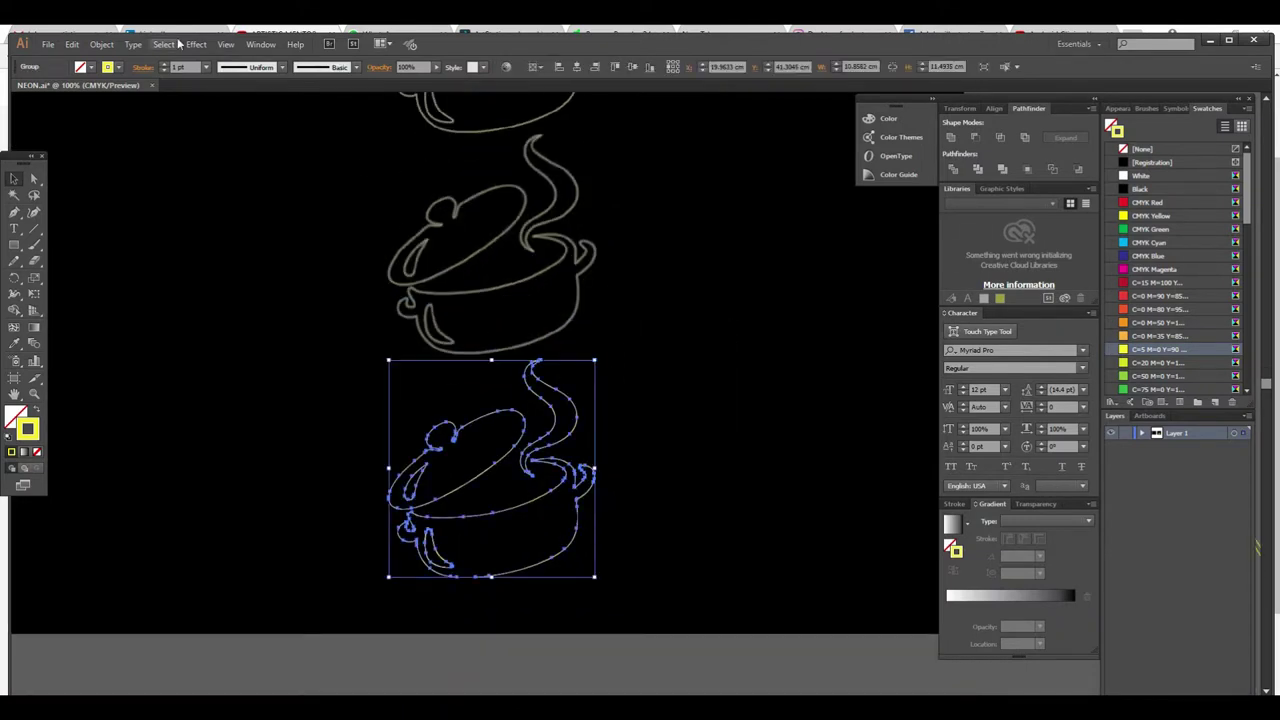
click(195, 44)
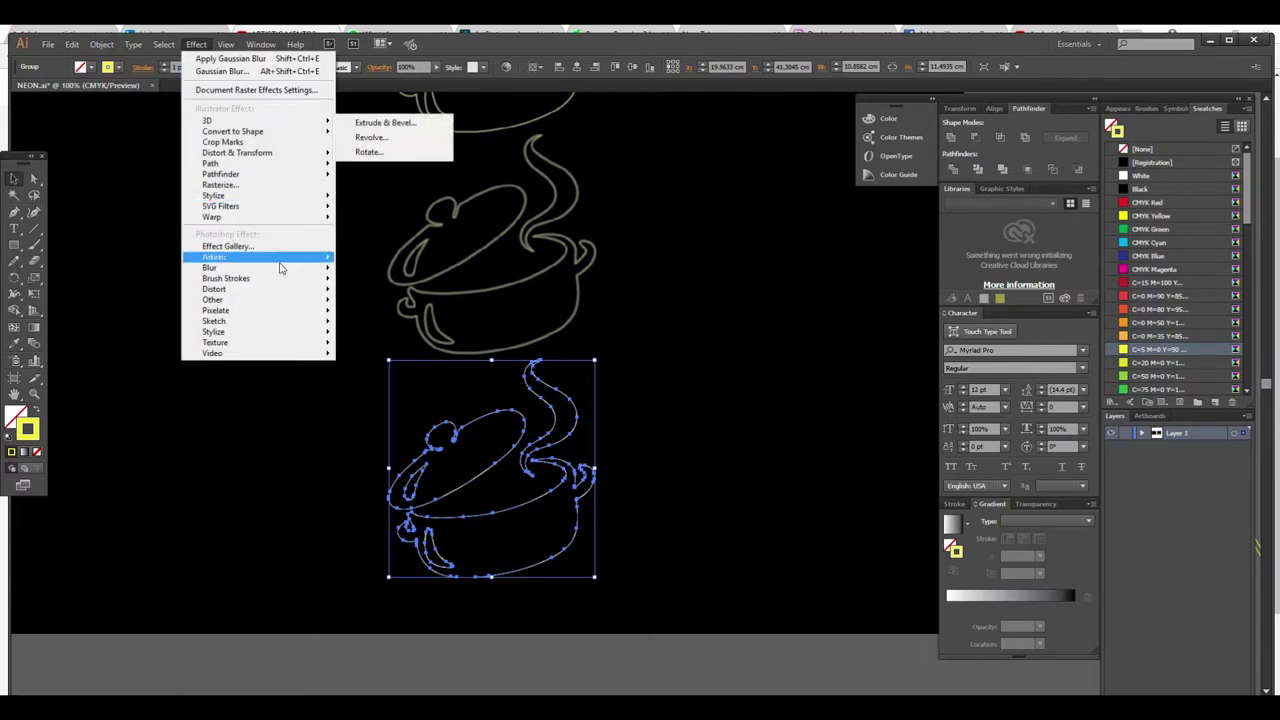
click(372, 269)
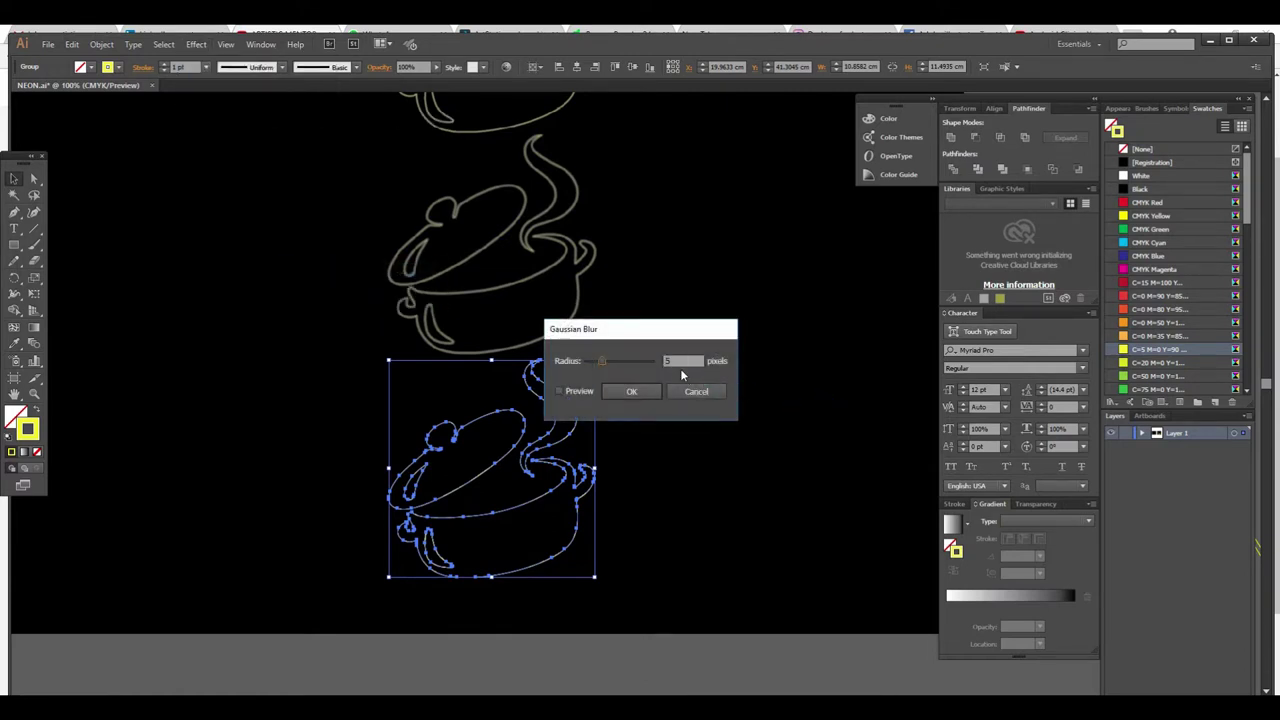
key(Return)
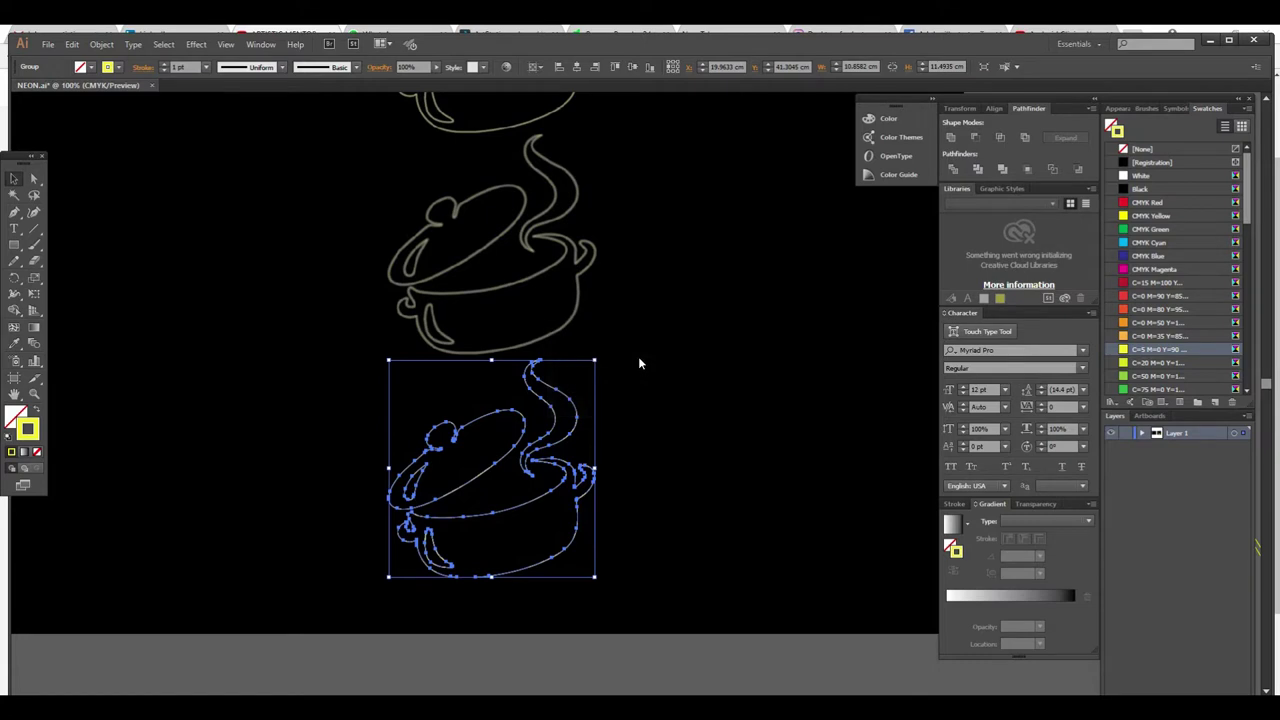
click(657, 374)
key(ctrl+plus)
key(ctrl+minus)
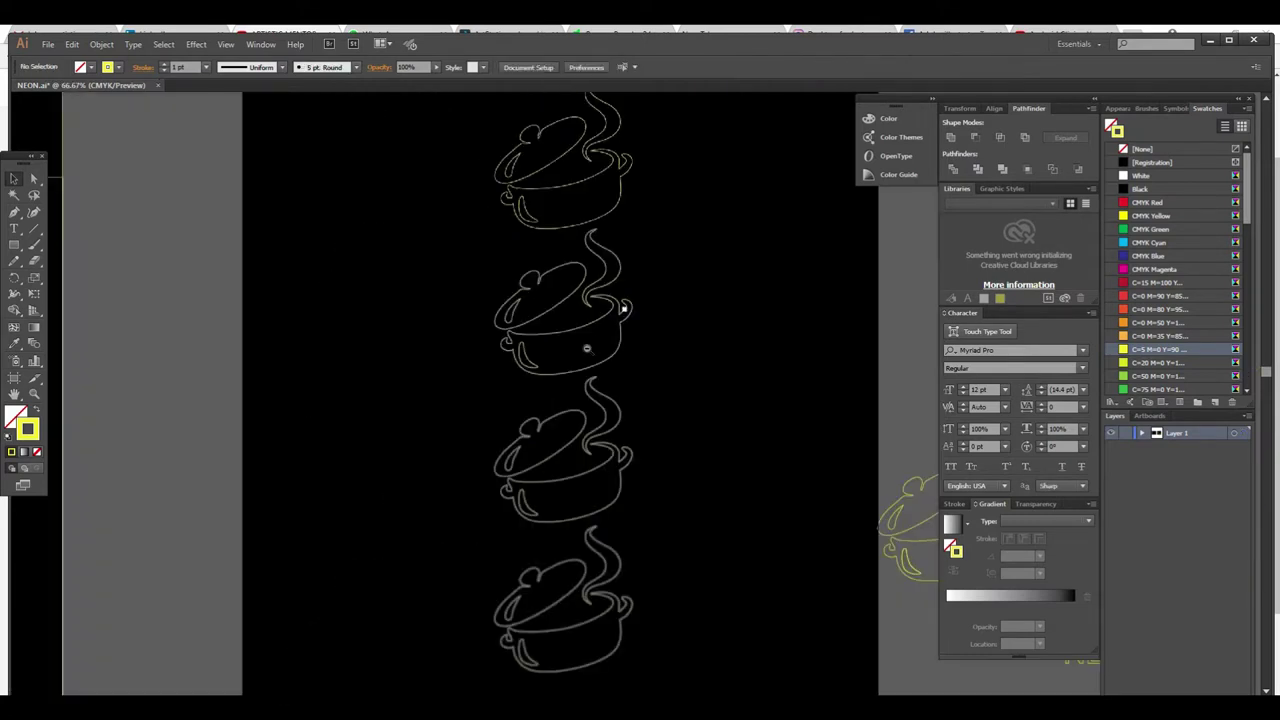
Zoom in to actual size on the pots and show the rulers
key(ctrl+minus)
key(ctrl+minus)
key(ctrl+plus)
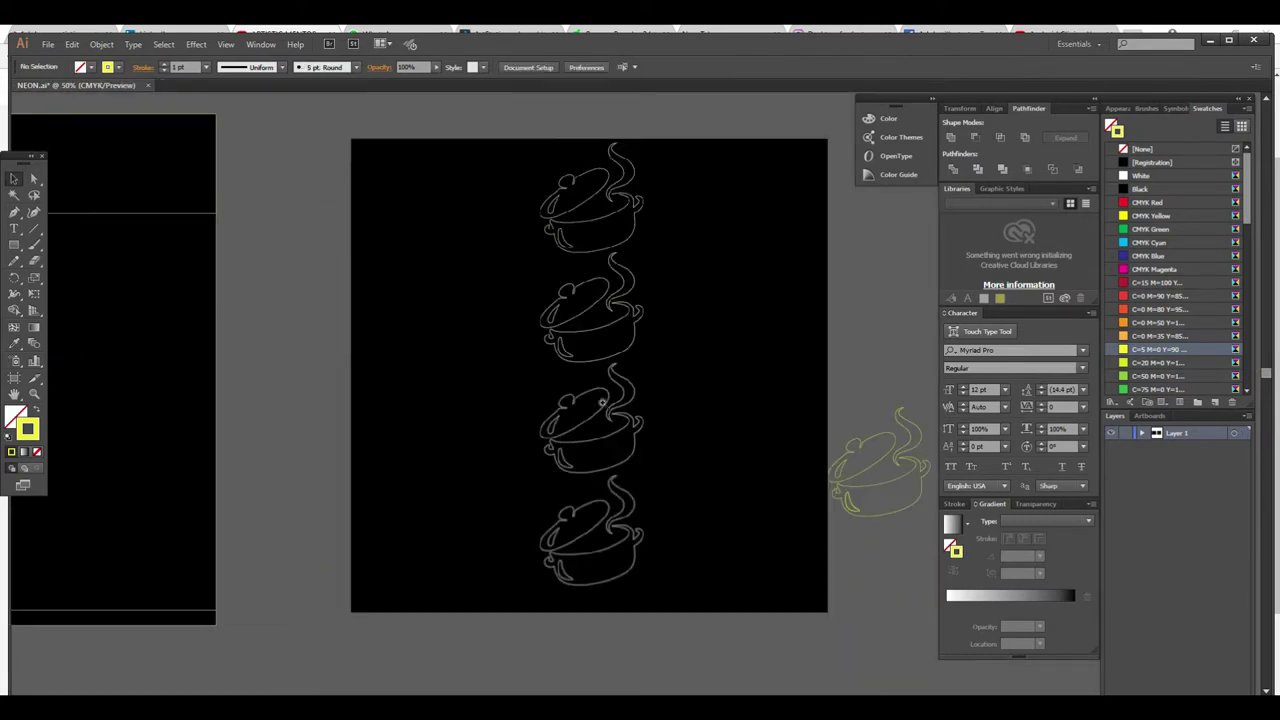
key(ctrl+plus)
key(ctrl+plus)
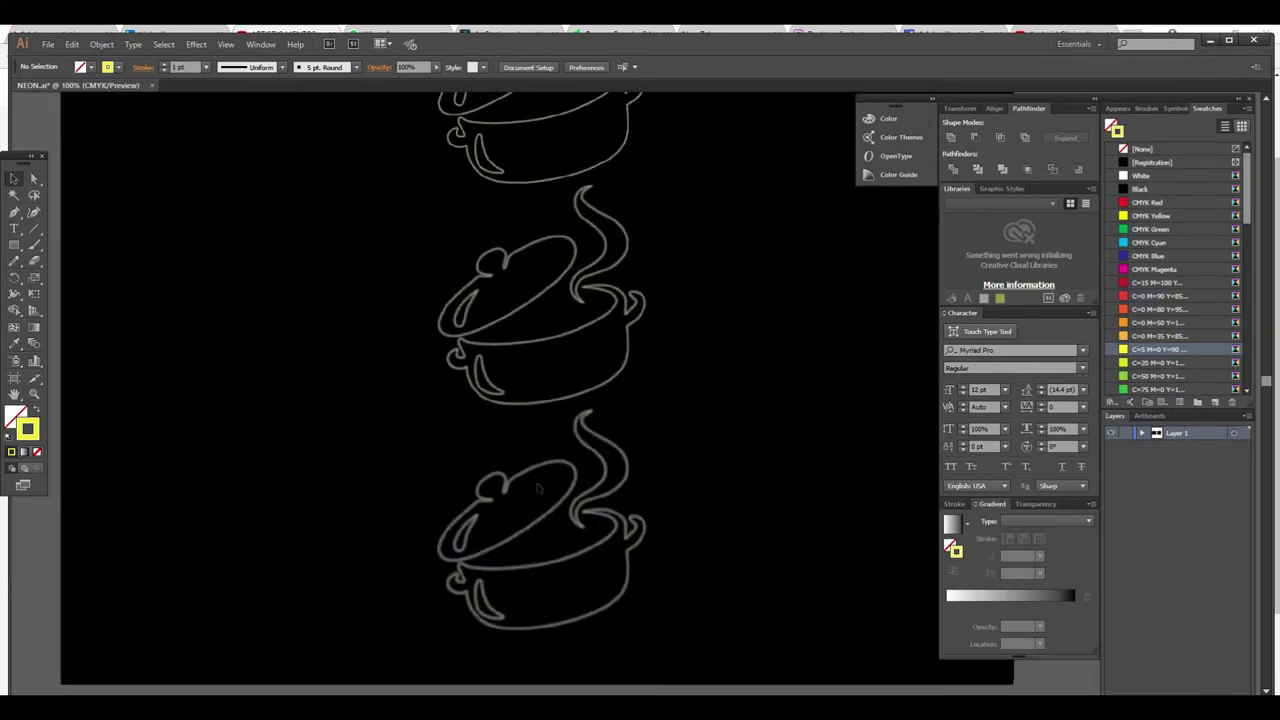
key(ctrl+plus)
key(ctrl+plus)
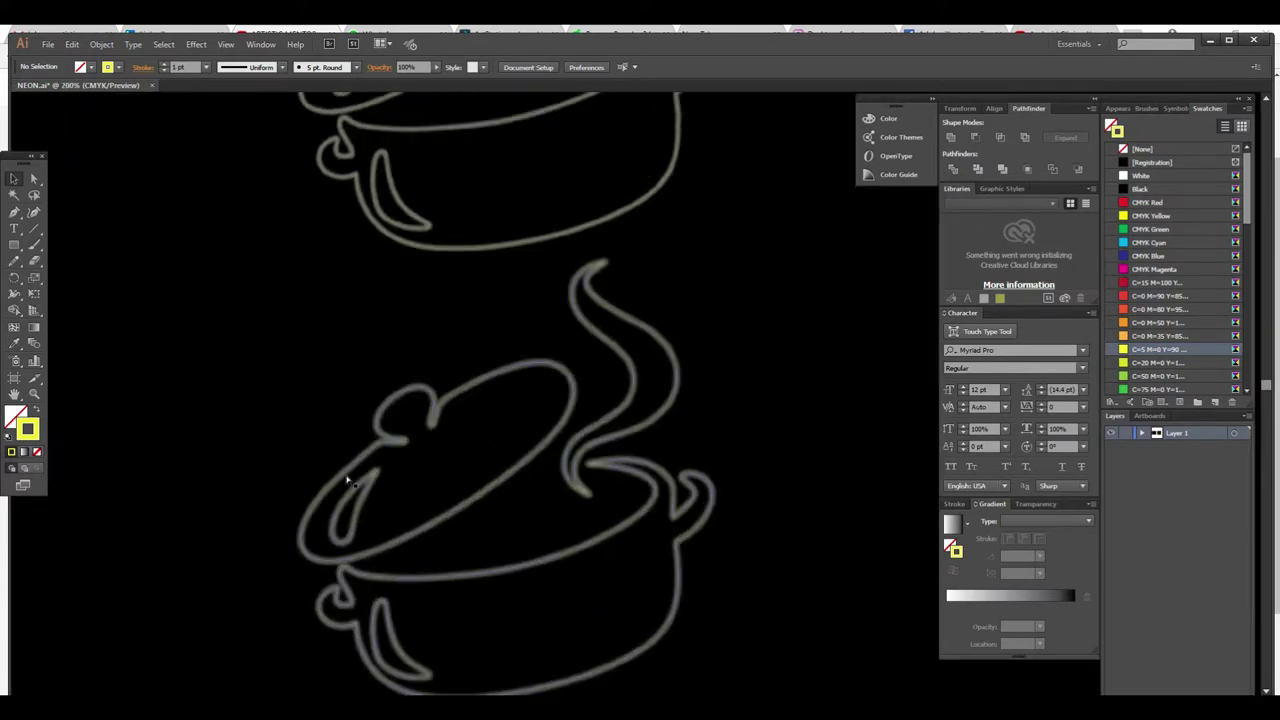
key(ctrl+r)
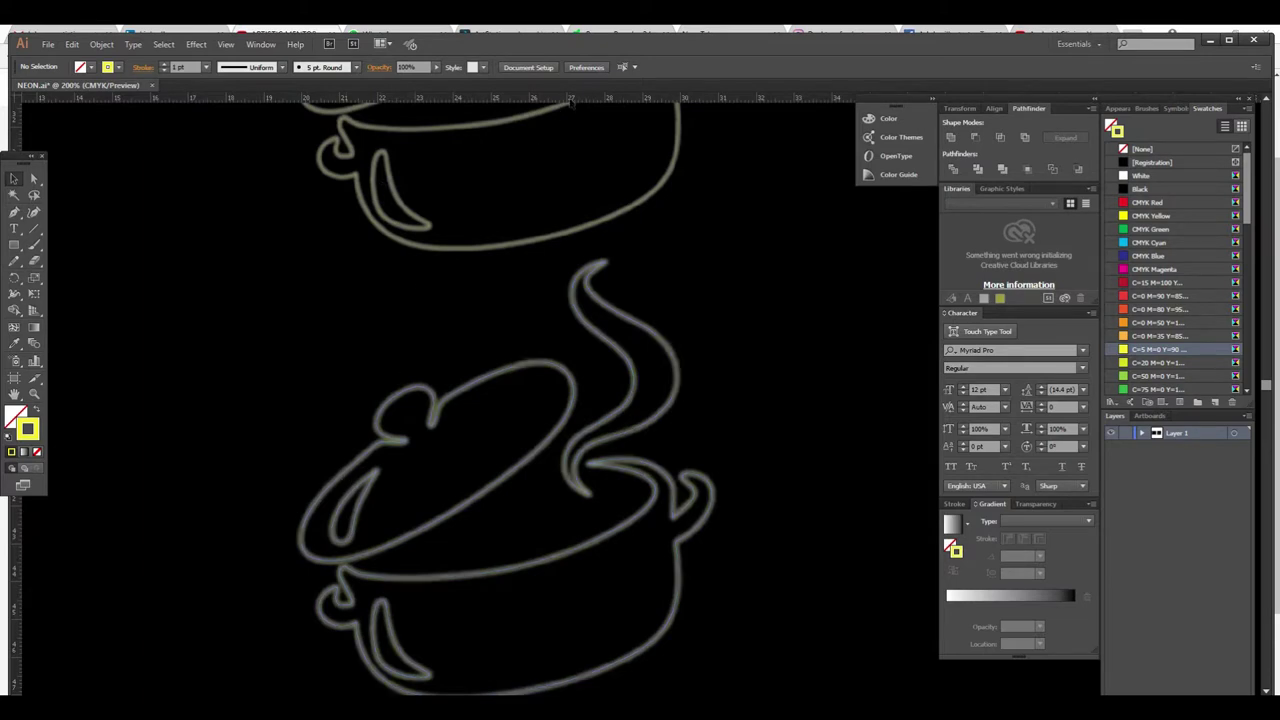
Drag out guides framing the pot: a vertical guide beside it and a lower horizontal guide
drag(571, 101, 570, 262)
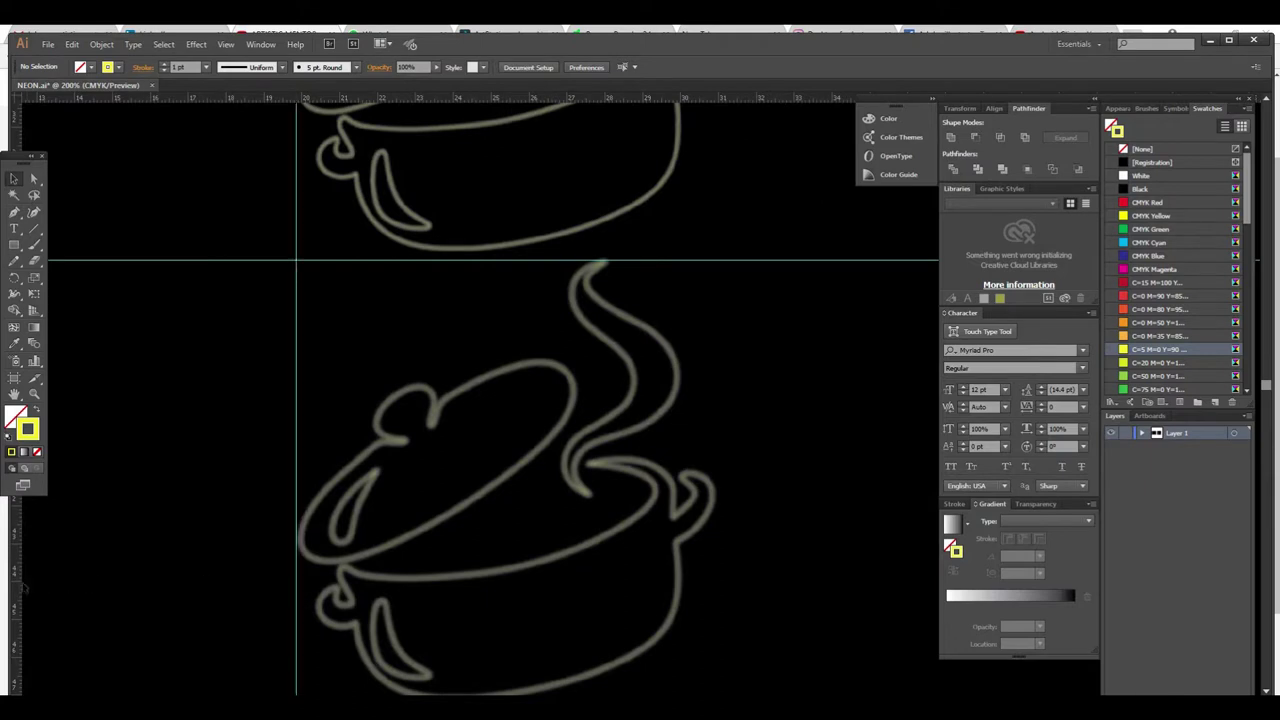
drag(283, 548, 719, 521)
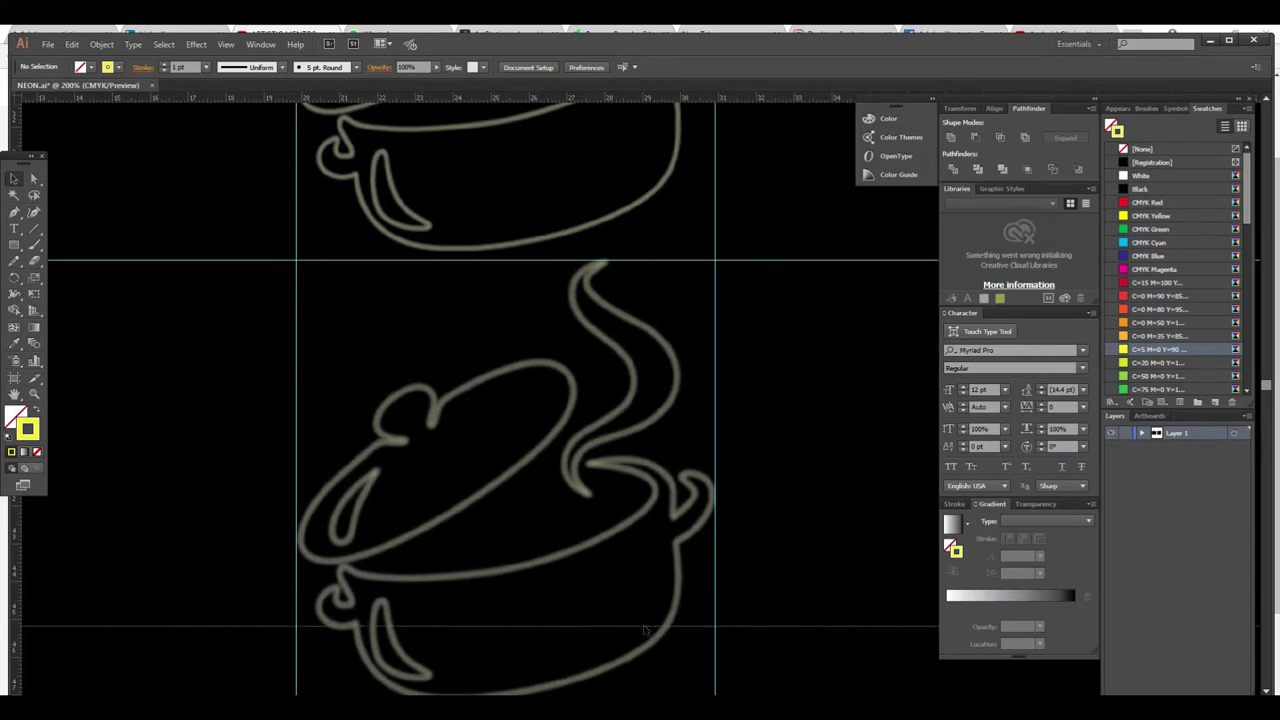
scroll(660, 437, down, 4)
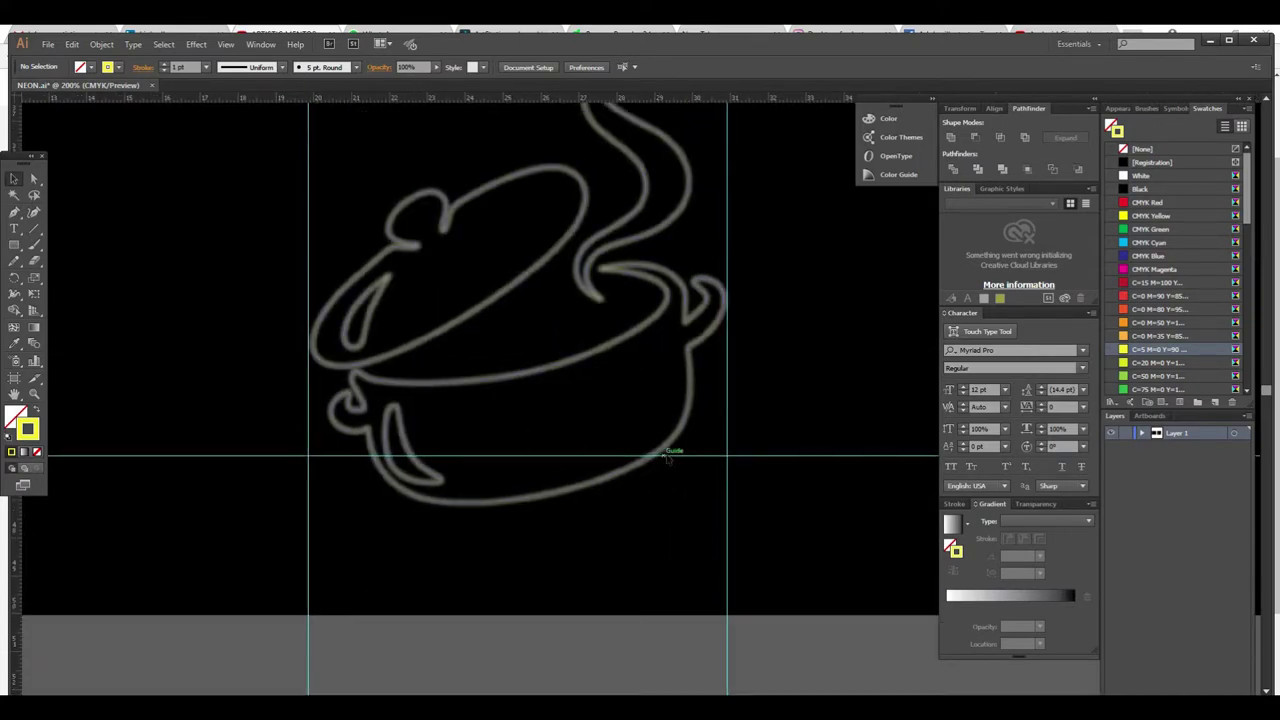
key(ctrl+z)
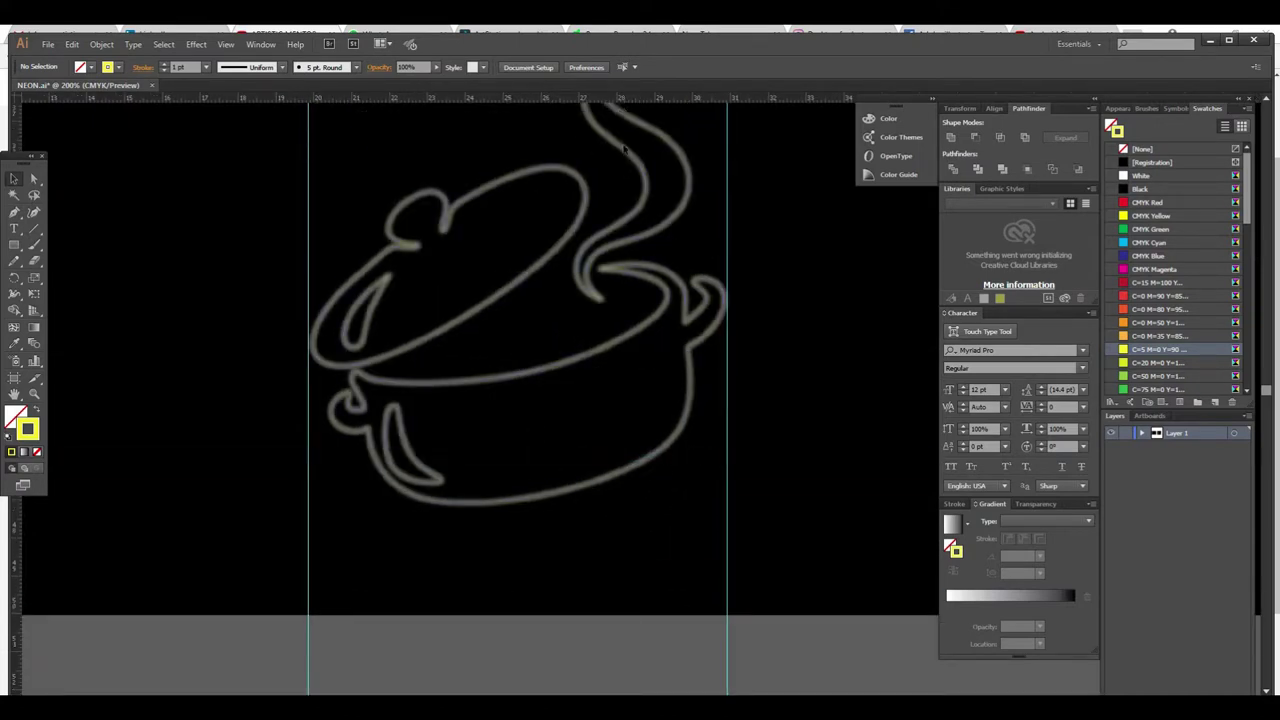
mouse_move(634, 485)
mouse_down()
mouse_move(636, 510)
mouse_move(646, 362)
mouse_up()
Nudge the upper pot copy down until its top rests on the horizontal guide
scroll(656, 338, down, 2)
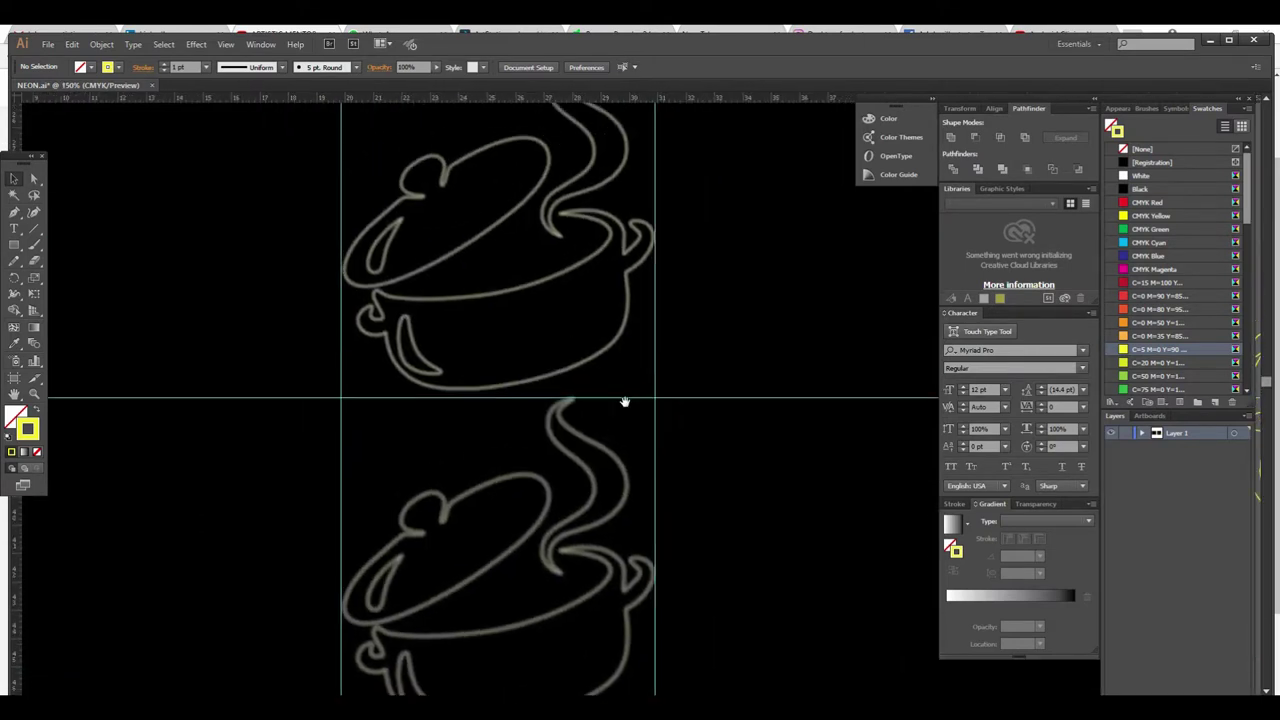
click(576, 266)
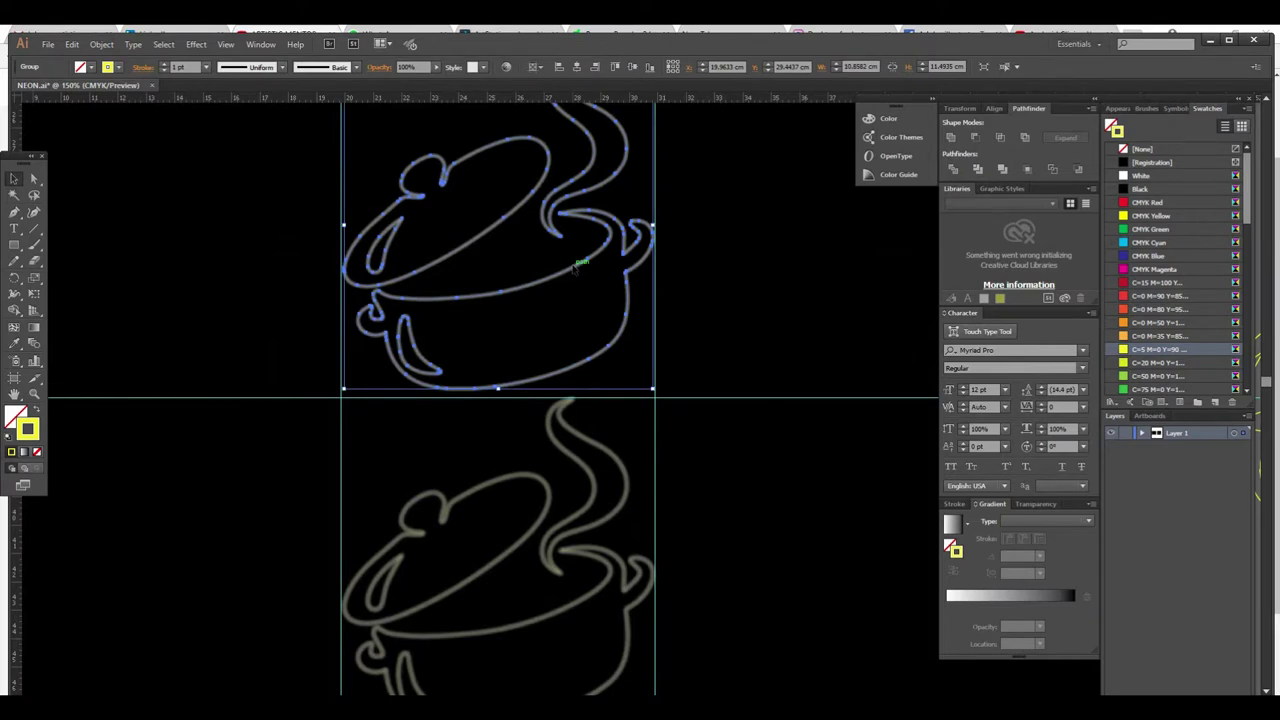
key(Down)
key(Down)
key(Down)
key(Down)
key(Down)
key(Down)
key(Down)
key(Down)
key(Down)
key(Down)
key(Down)
key(Down)
key(Down)
key(Down)
key(Down)
key(Down)
key(Down)
key(Down)
key(Down)
key(Down)
key(Down)
key(Down)
key(Down)
key(Down)
key(Down)
key(Down)
key(Down)
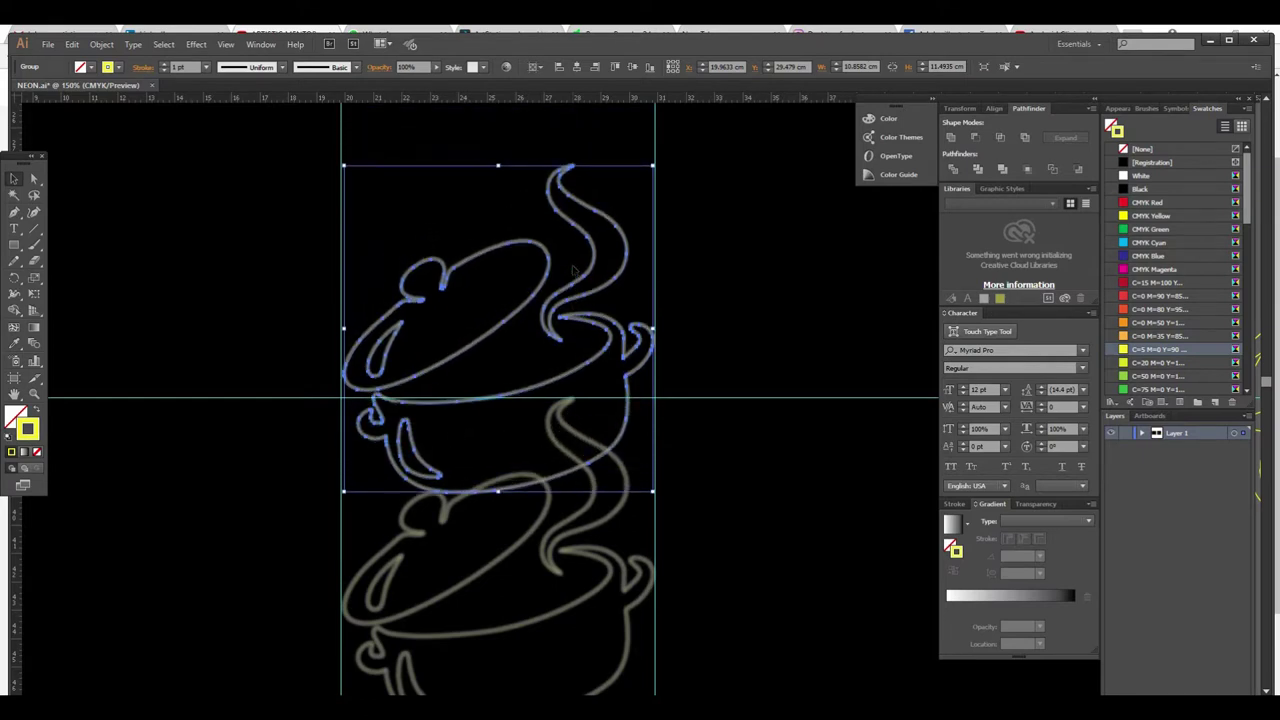
key(Down)
key(Down)
key(Down)
key(Down)
key(Down)
key(Down)
key(Down)
key(Down)
key(Down)
key(Down)
key(Down)
key(Down)
key(Down)
key(Down)
key(Down)
key(Down)
key(Down)
key(Down)
key(Down)
key(Down)
key(Down)
key(Down)
key(Down)
key(Down)
key(Down)
key(Down)
key(Down)
key(Down)
key(Down)
key(Down)
key(Down)
key(Down)
key(Down)
key(Down)
key(Down)
key(Down)
key(Down)
key(Down)
key(Down)
key(Down)
key(Down)
key(Down)
key(Down)
key(Down)
key(Down)
key(Down)
key(Down)
key(Down)
key(Down)
key(Down)
key(Down)
key(Down)
key(Down)
key(Down)
key(Down)
key(Down)
key(Down)
key(Down)
key(Down)
key(Down)
key(Down)
key(Down)
key(Down)
key(Down)
key(Down)
key(Down)
key(Down)
key(Down)
key(Down)
key(Down)
key(Down)
key(Down)
key(Down)
key(Down)
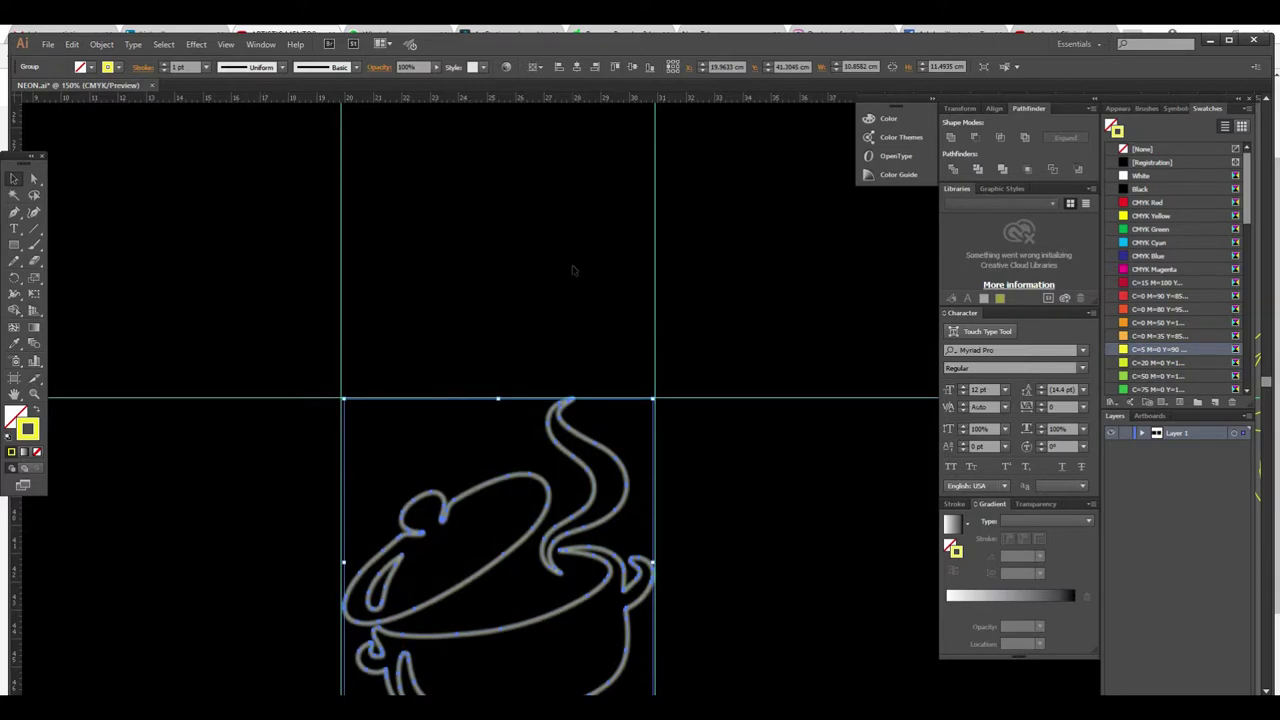
Zoom out to the whole artboard, deselect all, and select the middle pot copy
ctrl+alt+click(613, 289)
ctrl+alt+click(614, 291)
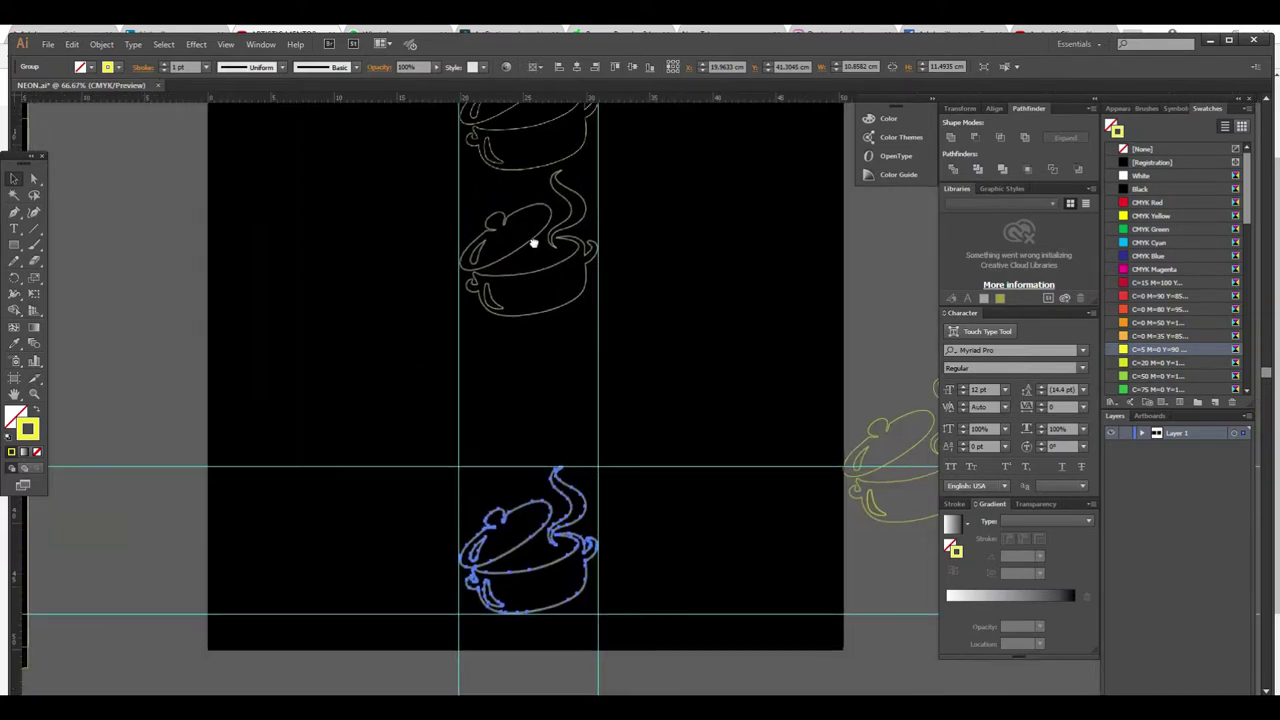
key(ctrl+shift+a)
click(574, 257)
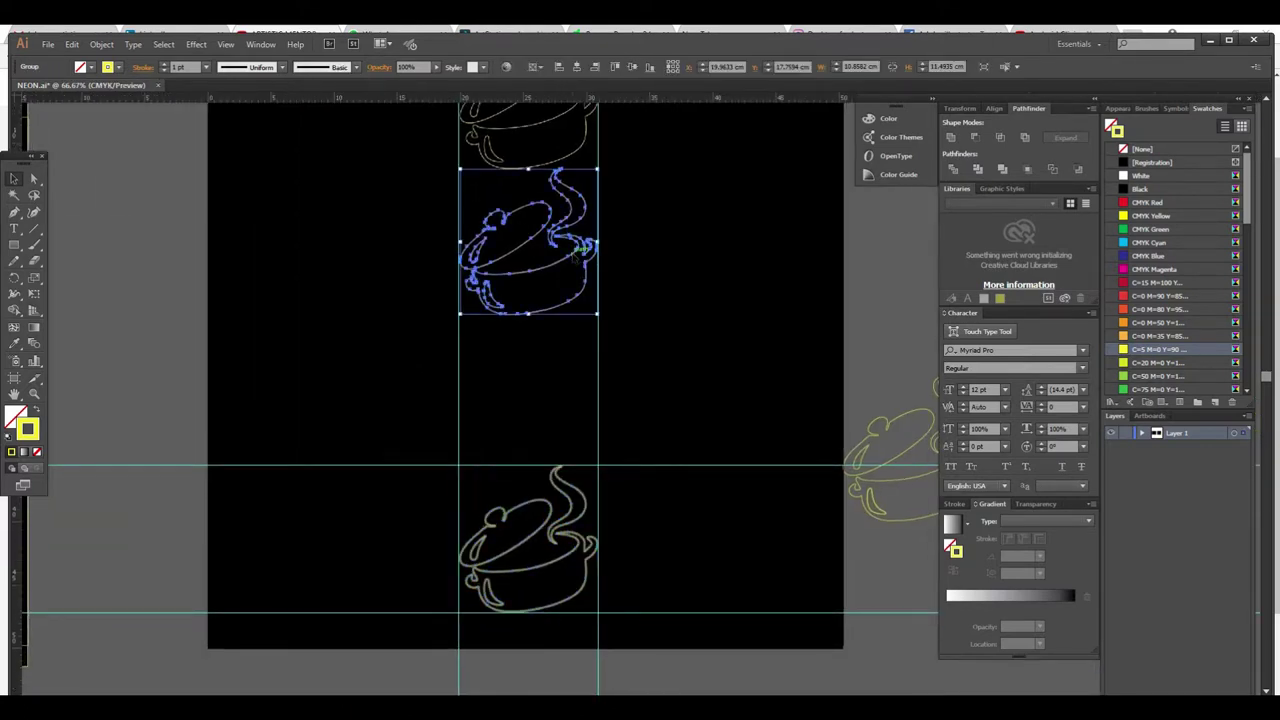
Nudge the middle and top pot copies down until they stack exactly on the bottom pot
key(Down)
key(Down)
key(Down)
key(Down)
key(Down)
key(Down)
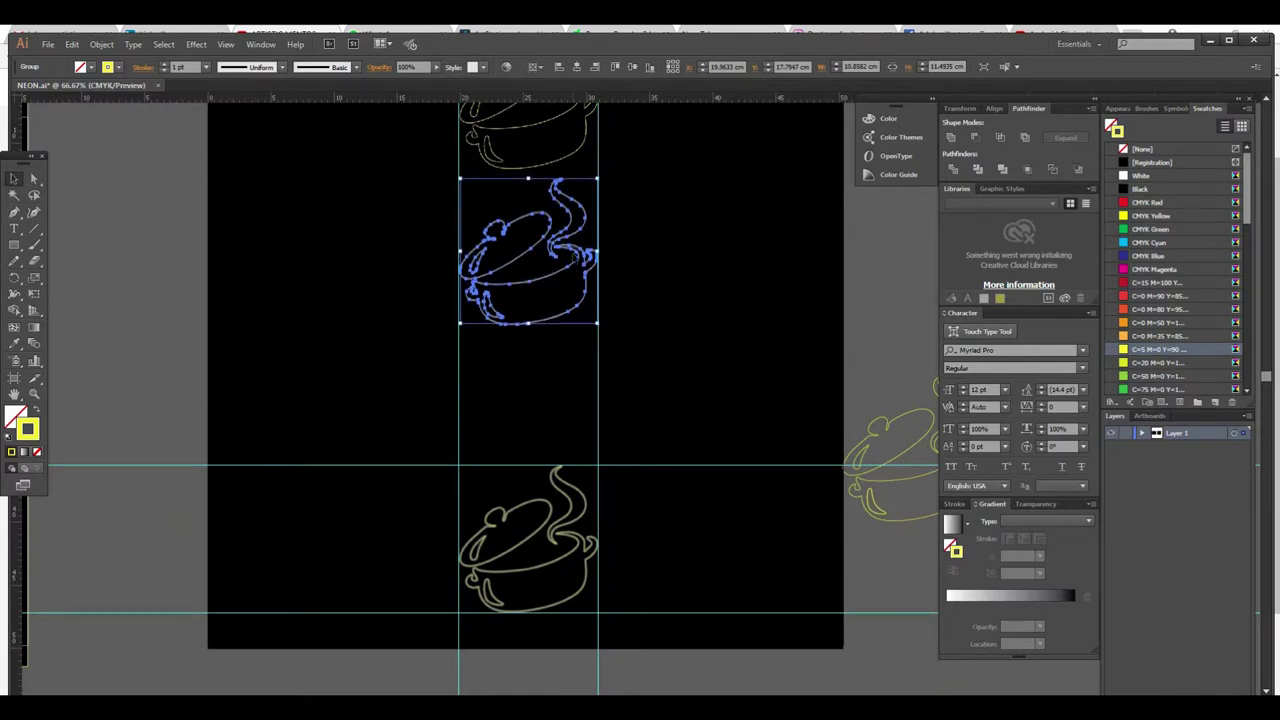
key(Down)
key(Down)
key(Down)
key(Down)
key(Down)
key(Down)
key(Down)
key(Down)
key(Down)
key(Down)
key(Down)
key(Down)
key(Down)
key(Down)
key(Down)
key(Down)
key(Down)
key(Down)
key(Down)
key(Down)
key(Down)
key(Down)
key(Down)
key(Down)
key(Down)
key(Down)
key(Down)
key(Down)
key(Down)
key(Down)
key(Down)
key(Down)
key(Down)
key(Down)
key(Down)
key(Down)
key(Down)
key(Down)
key(Down)
key(Down)
key(Down)
key(Down)
key(Down)
key(Down)
key(Down)
key(Down)
key(Down)
key(Down)
key(Down)
key(Down)
key(Down)
key(Down)
key(Down)
key(Down)
key(Down)
key(Down)
key(Down)
key(Down)
key(Down)
key(Down)
key(Down)
key(Down)
key(Down)
key(Down)
key(Down)
key(Down)
key(Down)
key(Down)
key(Down)
key(Down)
key(Down)
key(Down)
key(Down)
key(Down)
key(Down)
key(Down)
key(Down)
key(Down)
key(Down)
key(Down)
key(Down)
key(Down)
key(Down)
key(Down)
key(Down)
key(Down)
key(Down)
key(Down)
key(Down)
key(Down)
key(Down)
key(Down)
key(Down)
key(Down)
key(Down)
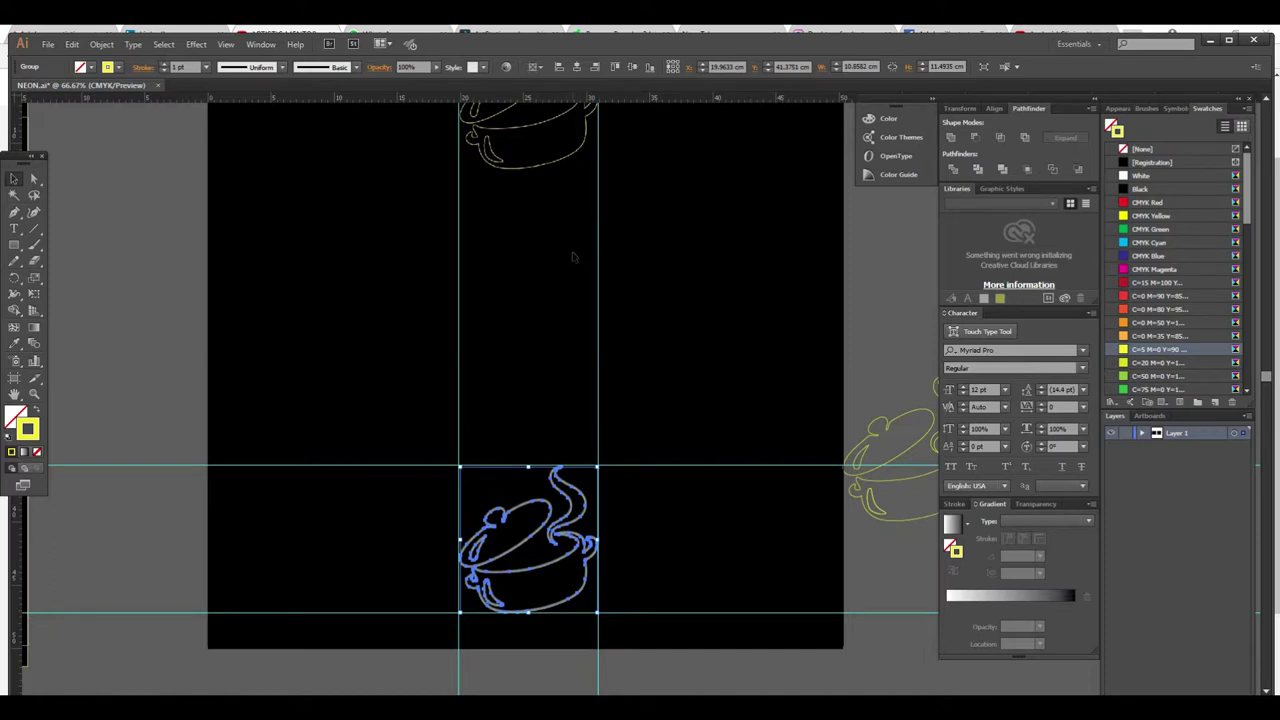
click(534, 168)
click(540, 167)
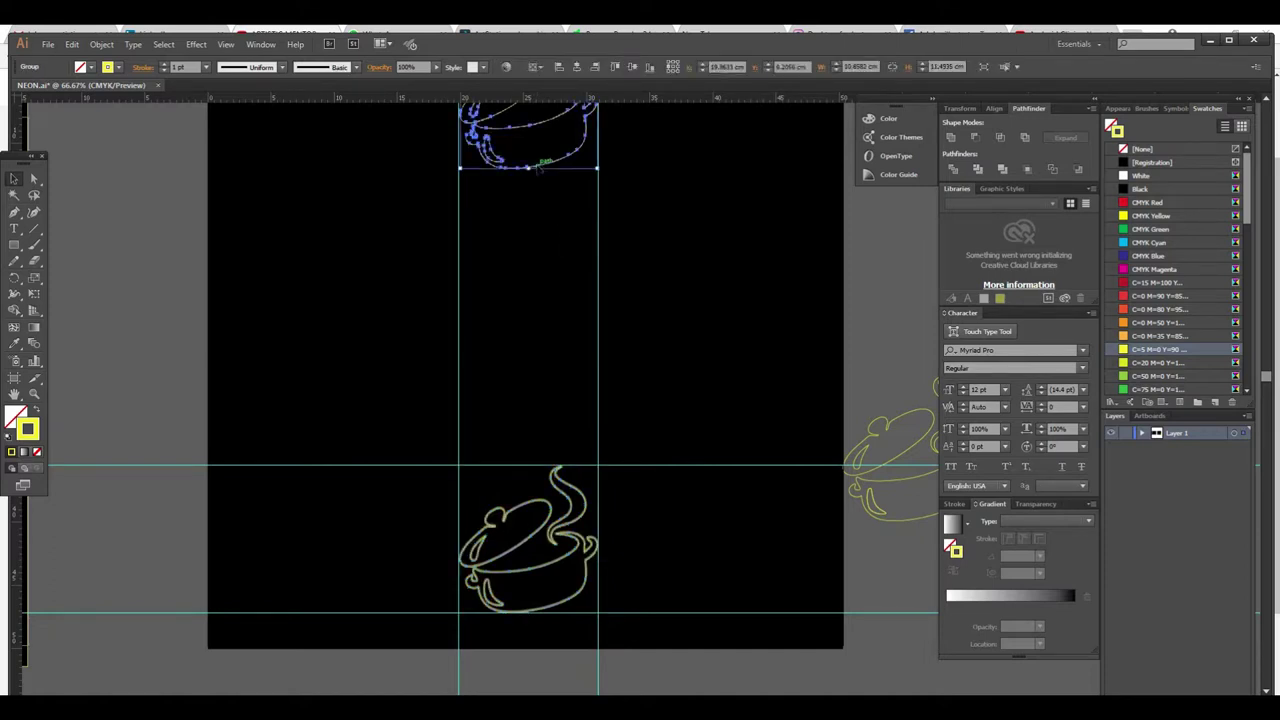
key(Down)
key(Down)
key(Down)
key(Down)
key(Down)
key(Down)
key(Down)
key(Down)
key(Down)
key(Down)
key(Down)
key(Down)
key(Down)
key(Down)
key(Down)
key(Down)
key(Down)
key(Down)
key(Down)
key(Down)
key(Down)
key(Down)
key(Down)
key(Down)
key(Down)
key(Down)
key(Down)
key(Down)
key(Down)
key(Down)
key(Down)
key(Down)
key(Down)
key(Down)
key(Down)
key(Down)
key(Down)
key(Down)
key(Down)
key(Down)
key(Down)
key(Down)
key(Down)
key(Down)
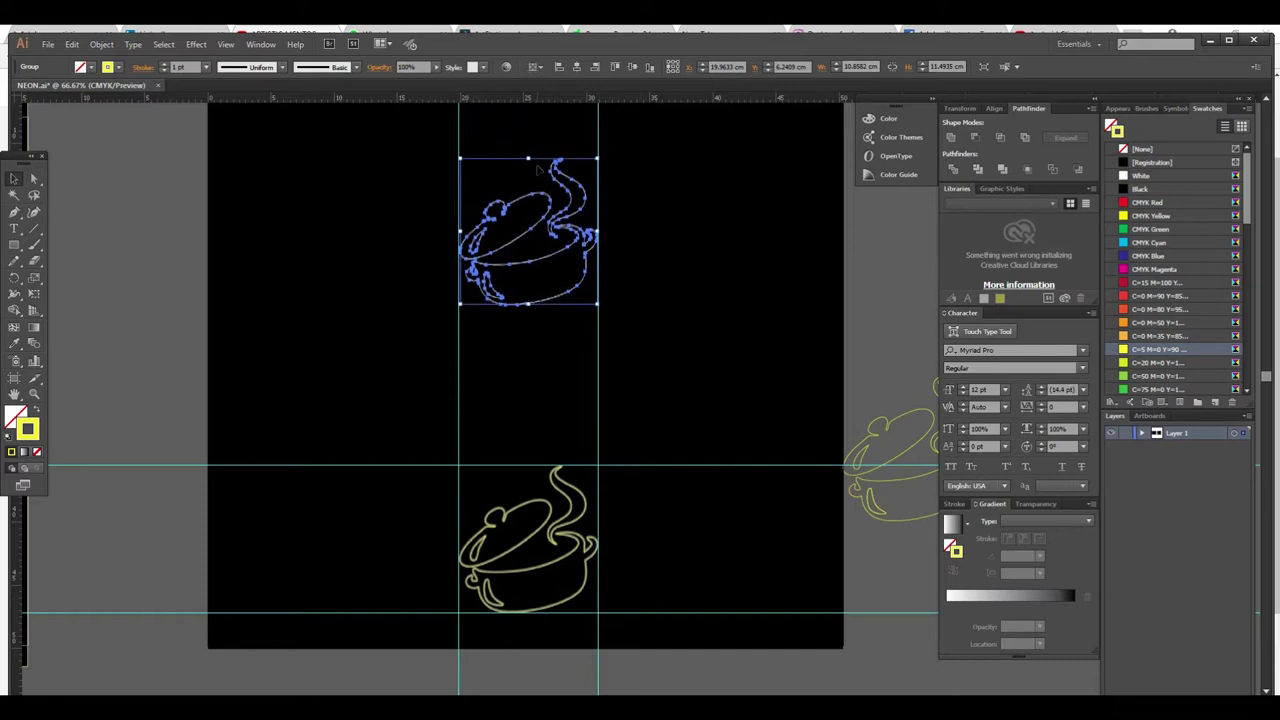
key(Down)
key(Down)
key(Down)
key(Down)
key(Down)
key(Down)
key(Down)
key(Down)
key(Down)
key(Down)
key(Down)
key(Down)
key(Down)
key(Down)
key(Down)
key(Down)
key(Down)
key(Down)
key(Down)
key(Down)
key(Down)
key(Down)
key(Down)
key(Down)
key(Down)
key(Down)
key(Down)
key(Down)
key(Down)
key(Down)
key(Down)
key(Down)
key(Down)
key(Down)
key(Down)
key(Down)
key(Down)
key(Down)
key(Down)
key(Down)
key(Down)
key(Down)
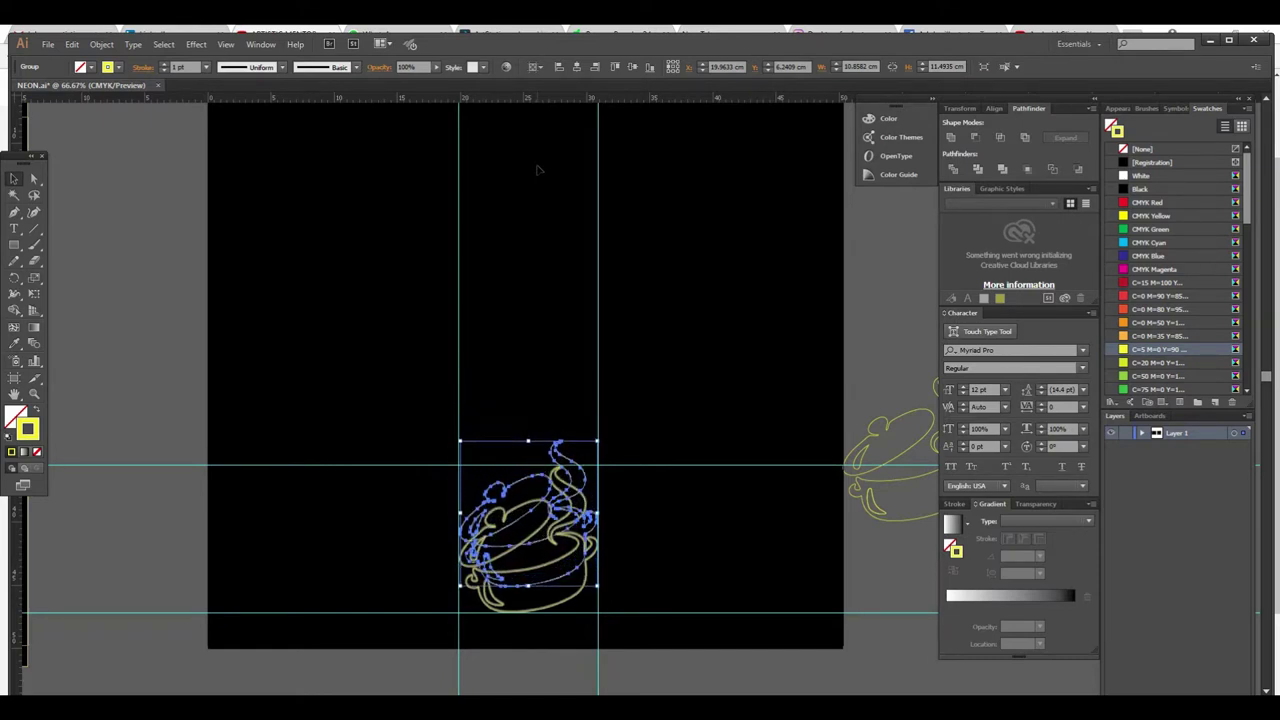
key(ctrl+z)
key(ctrl+z)
key(ctrl+z)
key(ctrl+z)
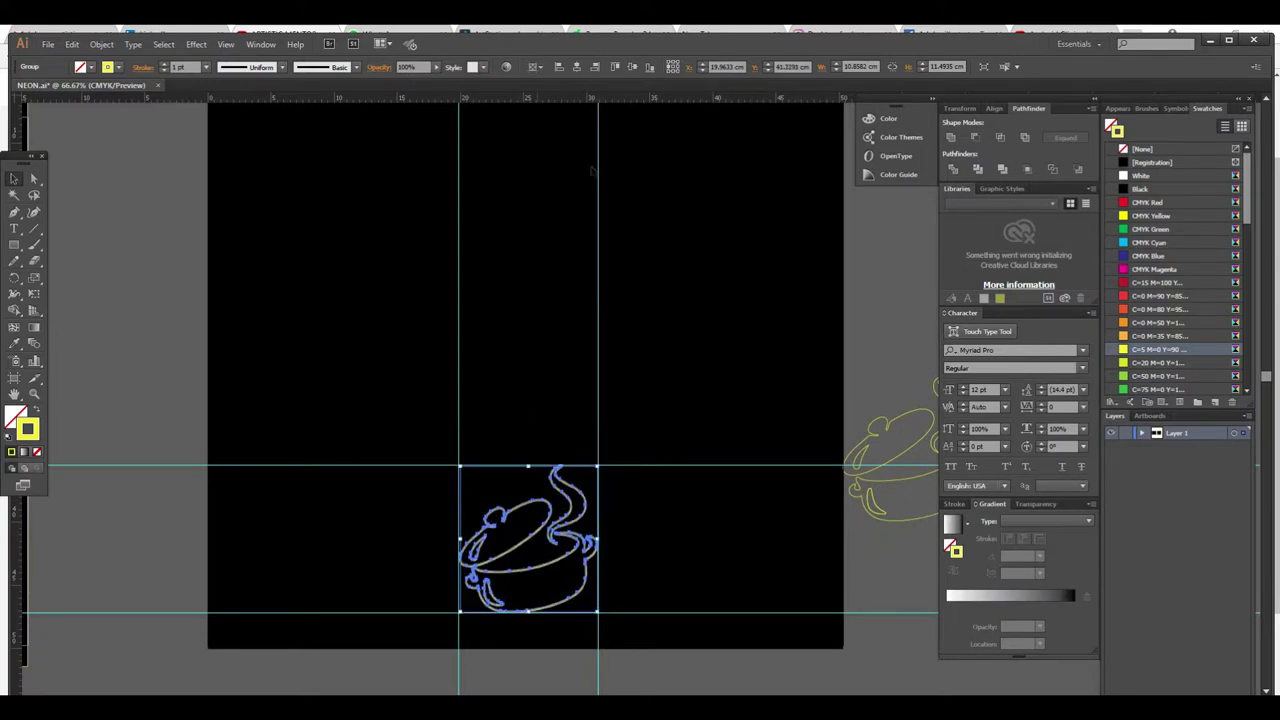
click(657, 369)
Fit the whole stacked pot in view, select the pot group, and show the Window menu
key(ctrl+plus)
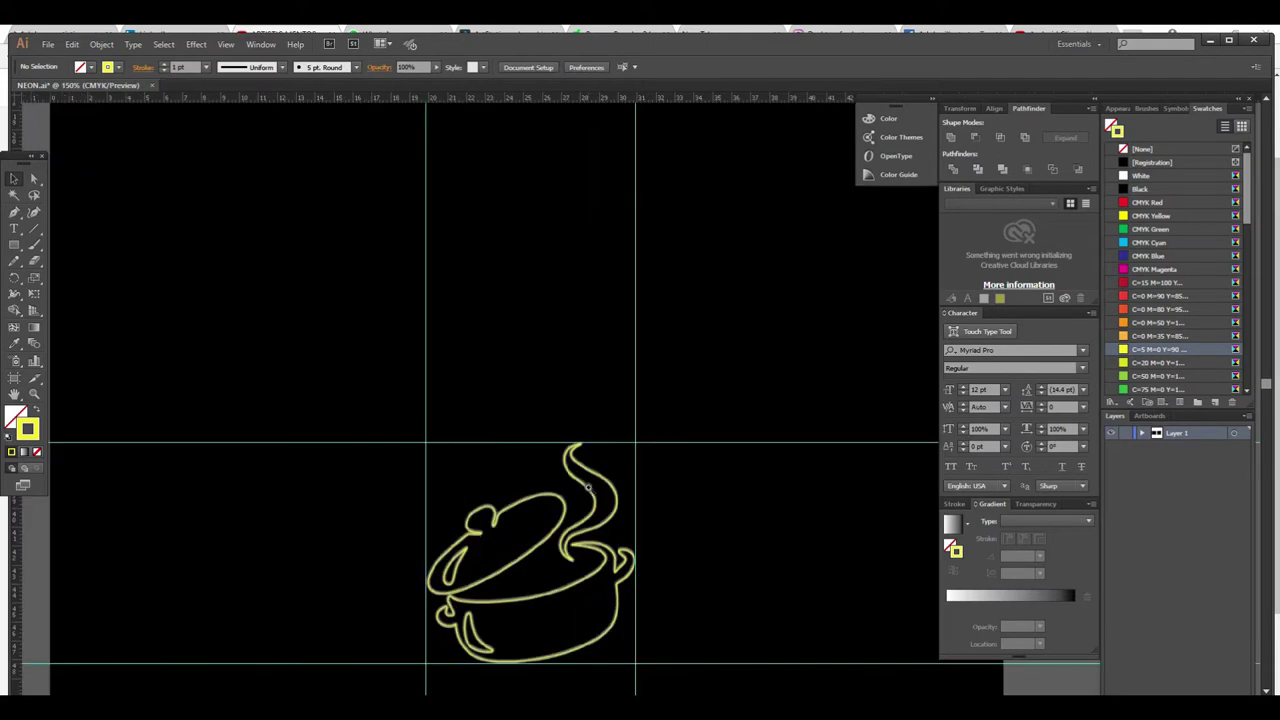
key(ctrl+plus)
scroll(561, 437, right, 4)
scroll(564, 418, up, 2)
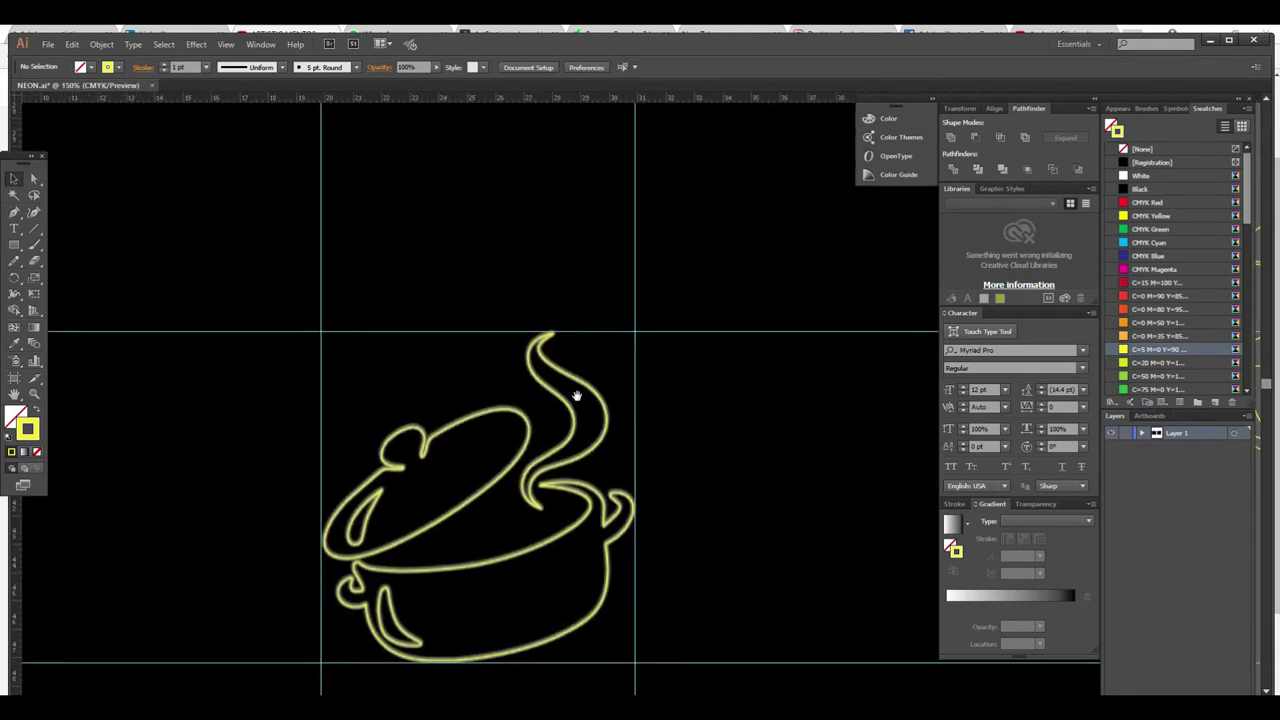
key(ctrl+minus)
scroll(621, 387, right, 2)
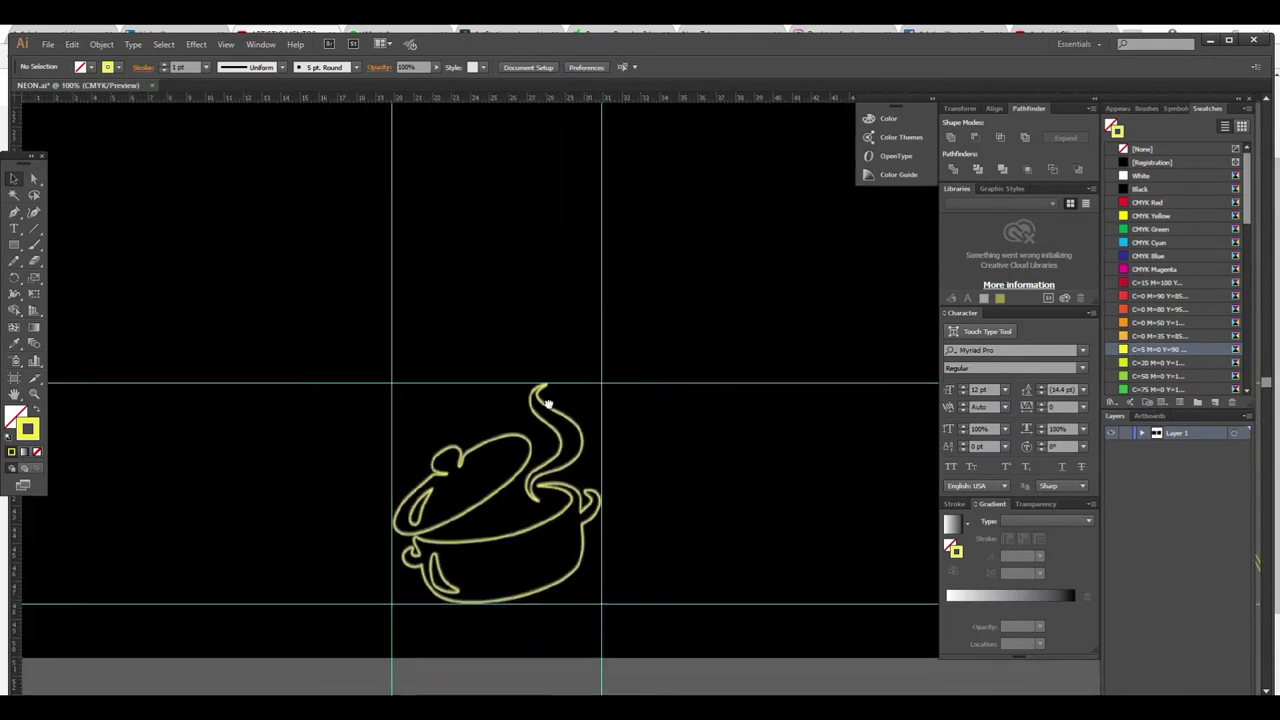
scroll(621, 387, right, 2)
scroll(621, 387, up, 3)
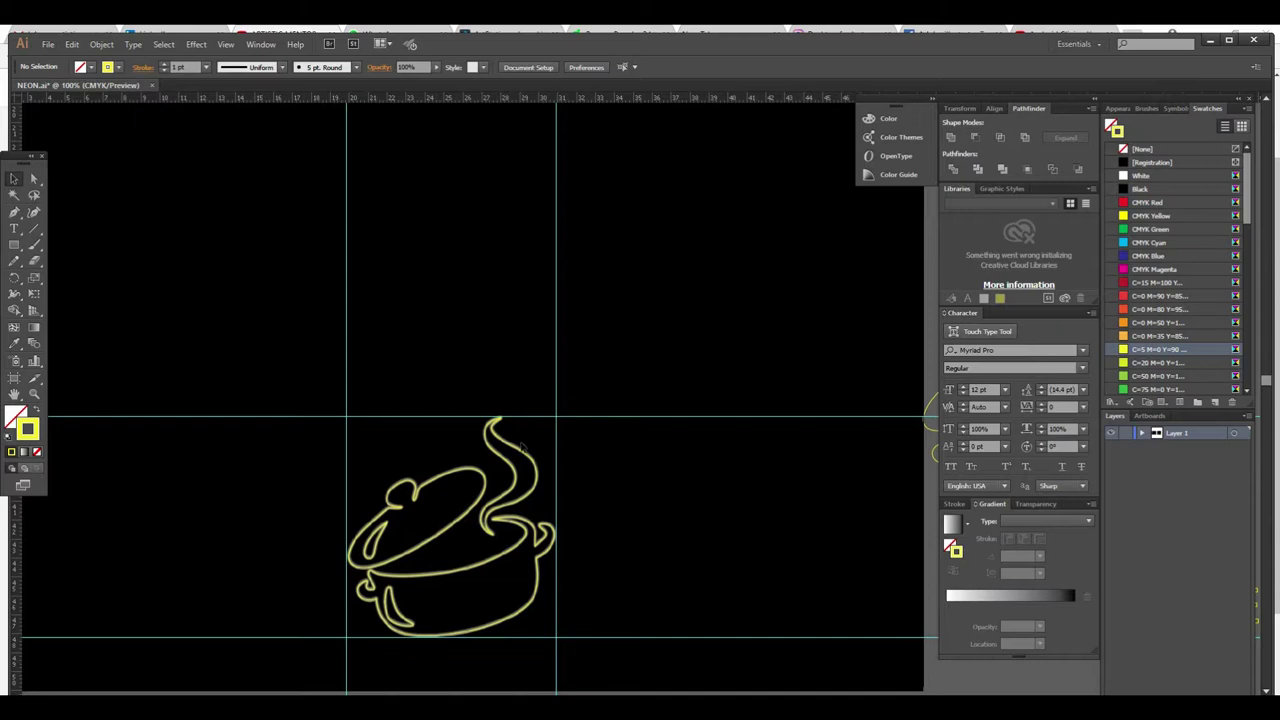
click(463, 479)
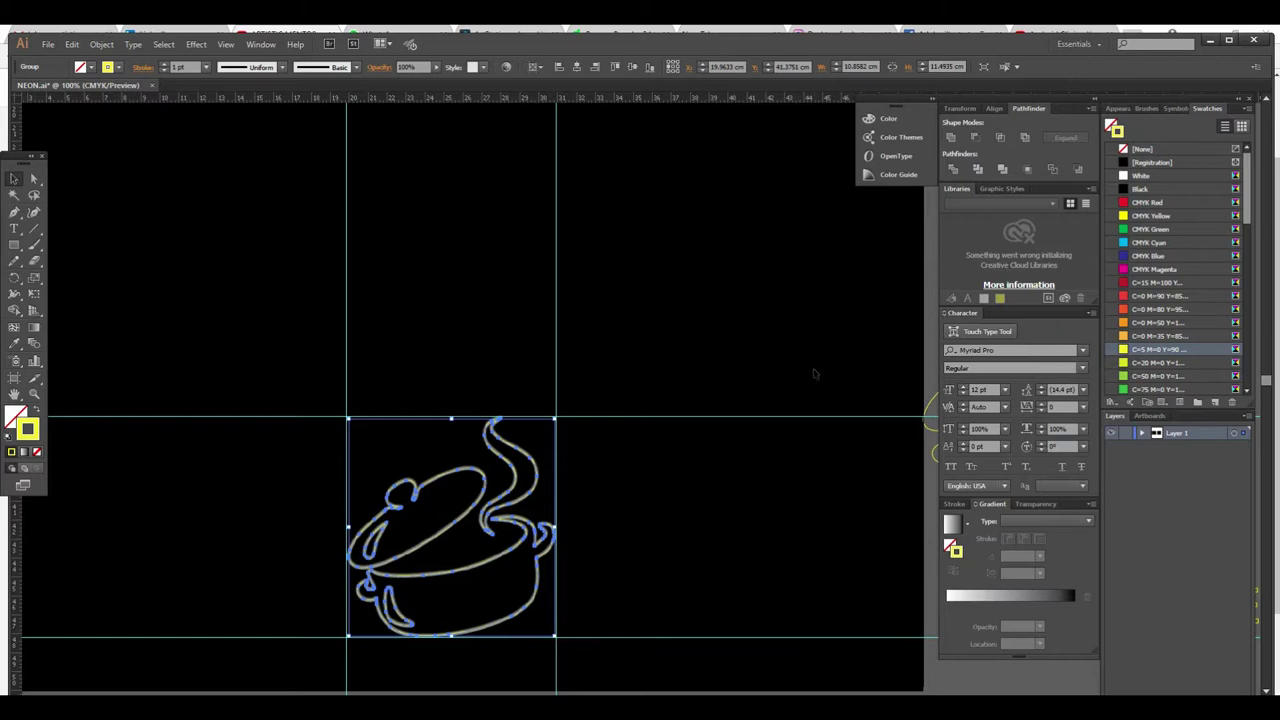
click(259, 44)
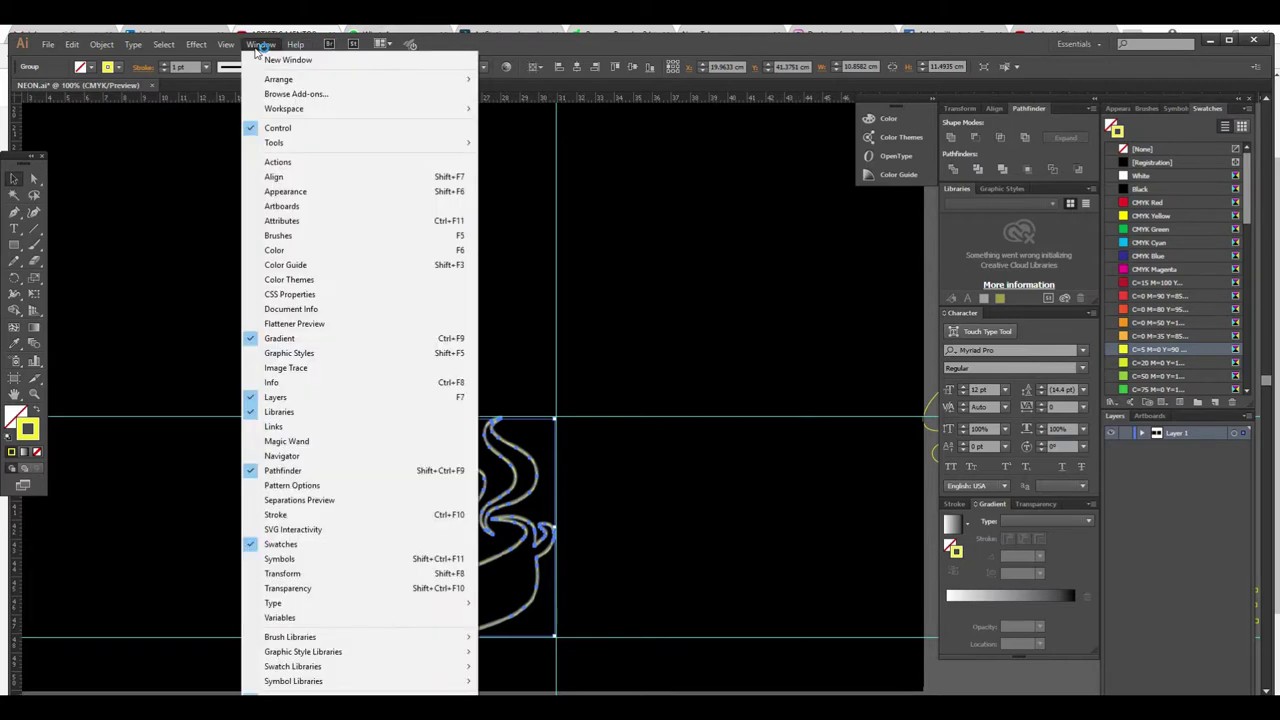
Show the Gradient panel in the dock with the Character panel moved below it
click(290, 340)
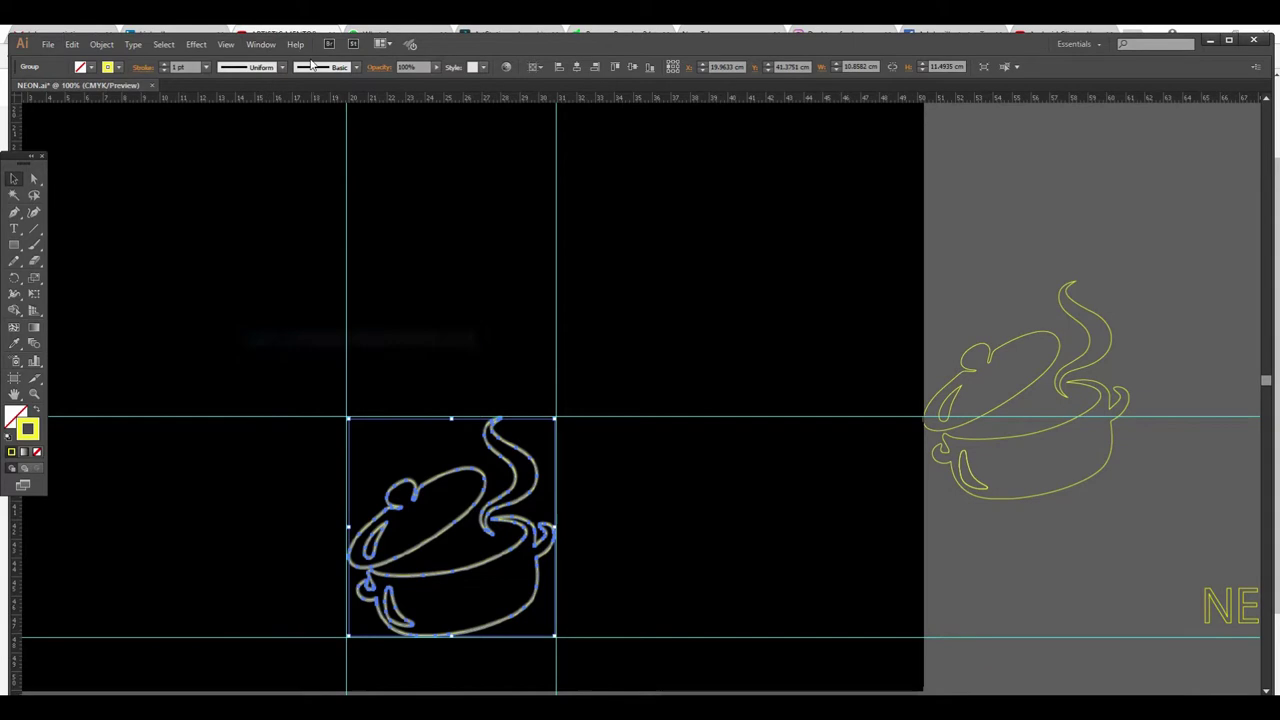
click(260, 44)
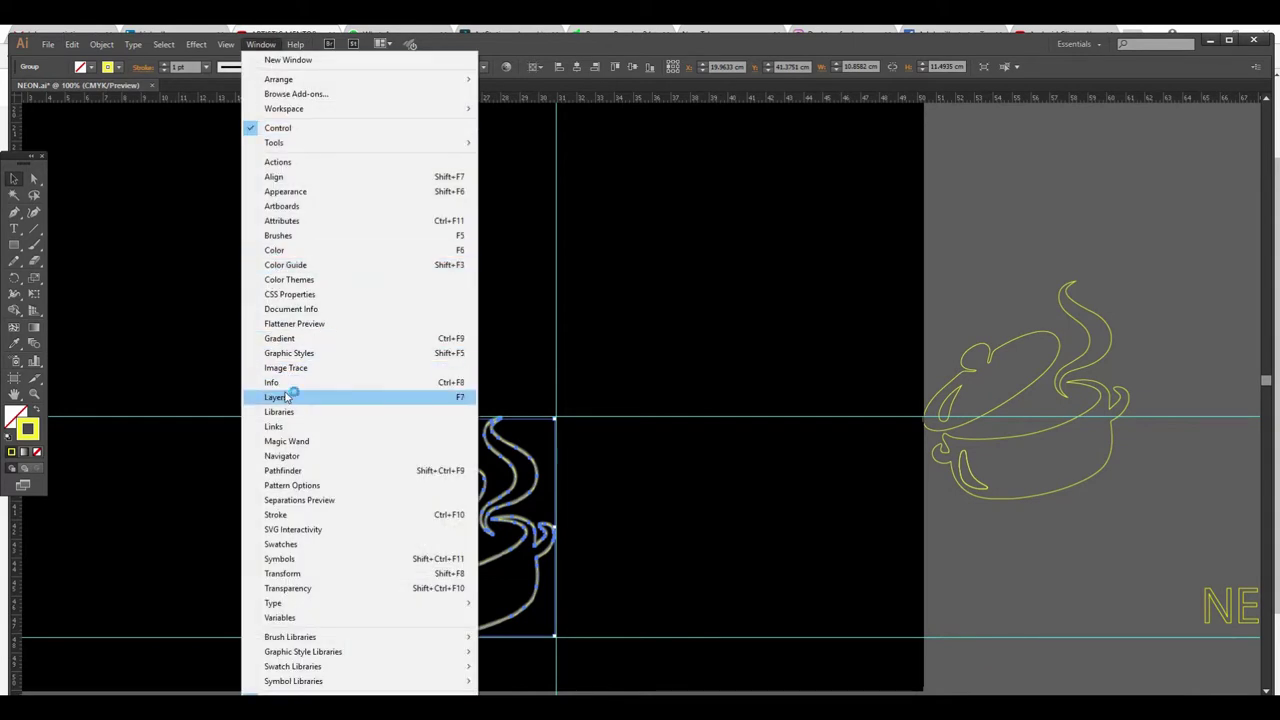
click(288, 338)
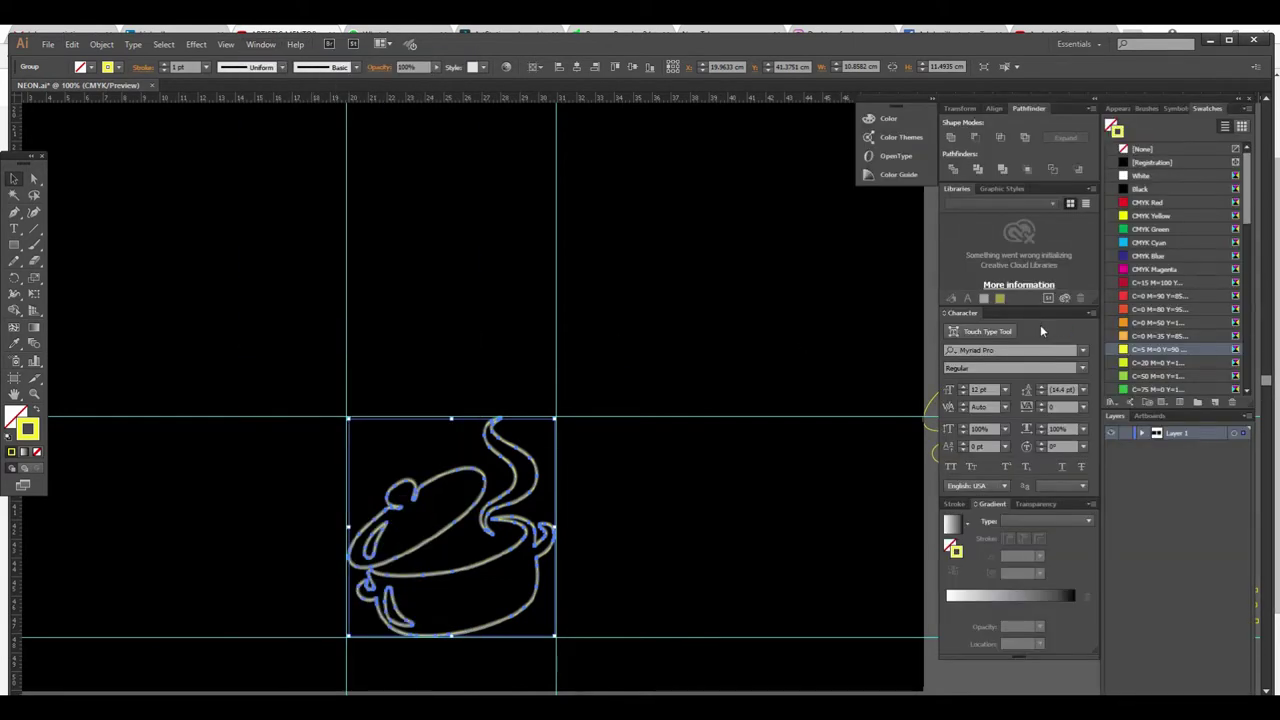
drag(1034, 317, 1019, 298)
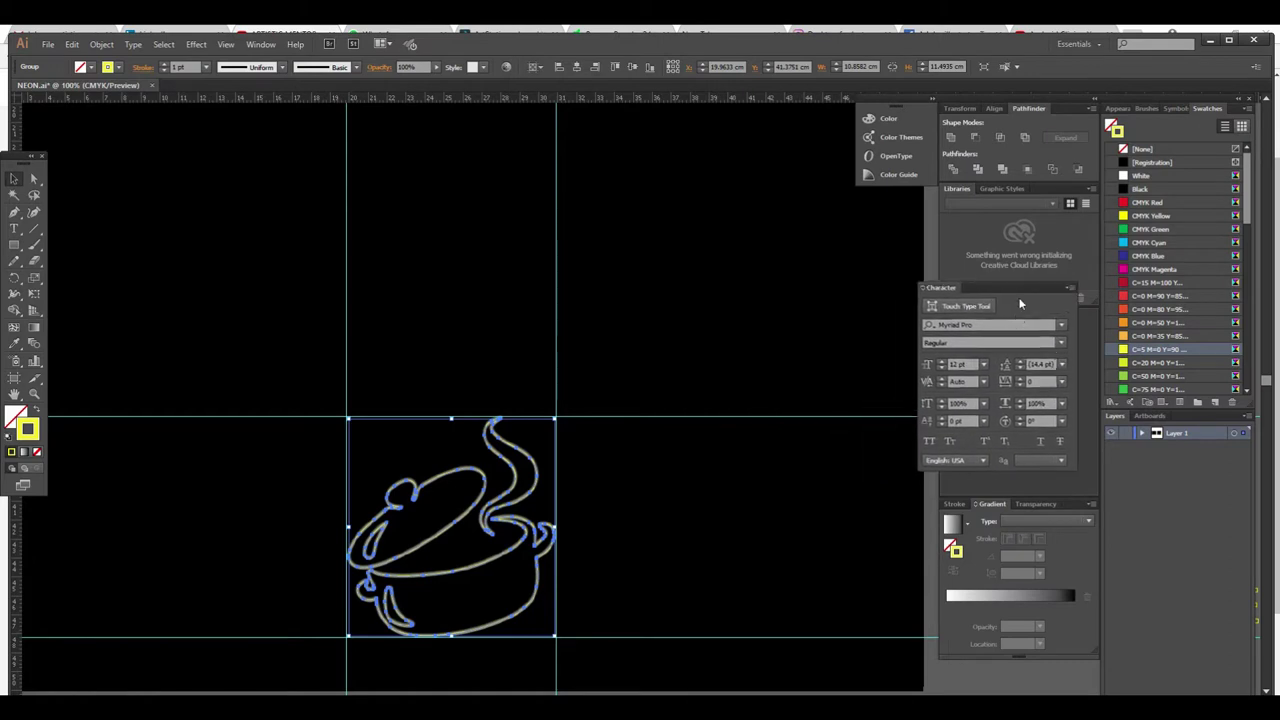
drag(976, 292, 1000, 497)
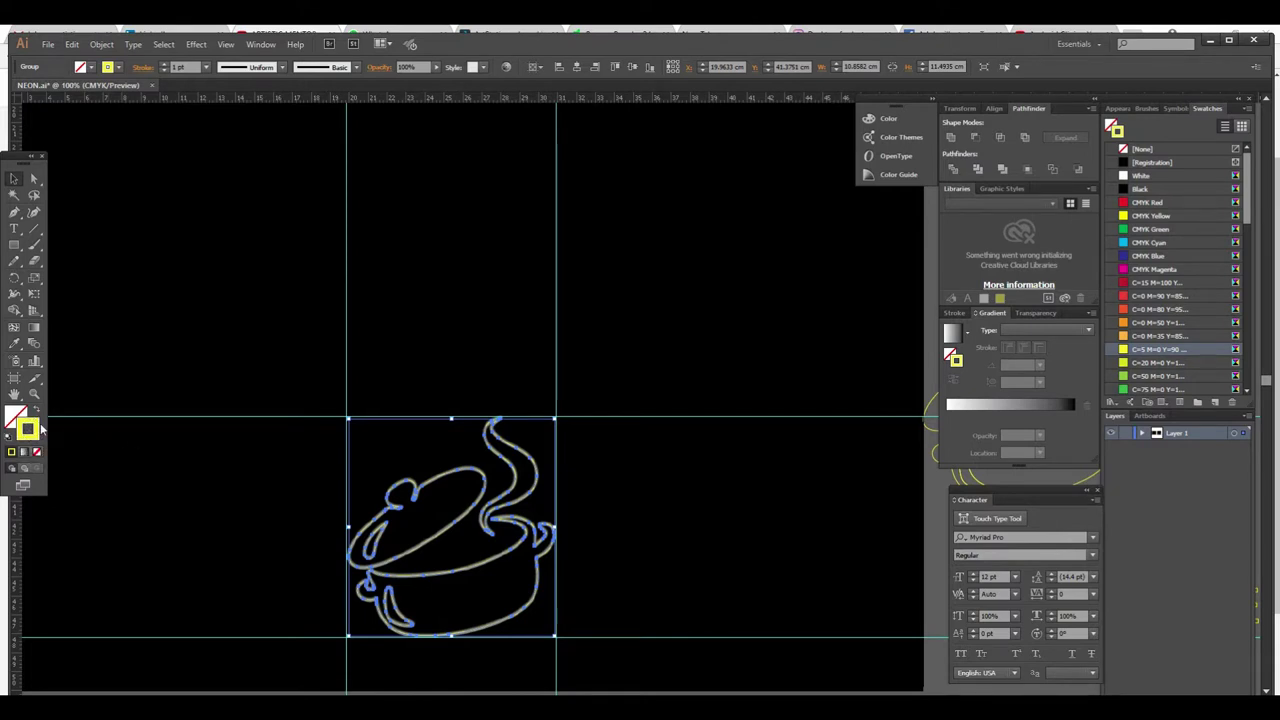
click(27, 424)
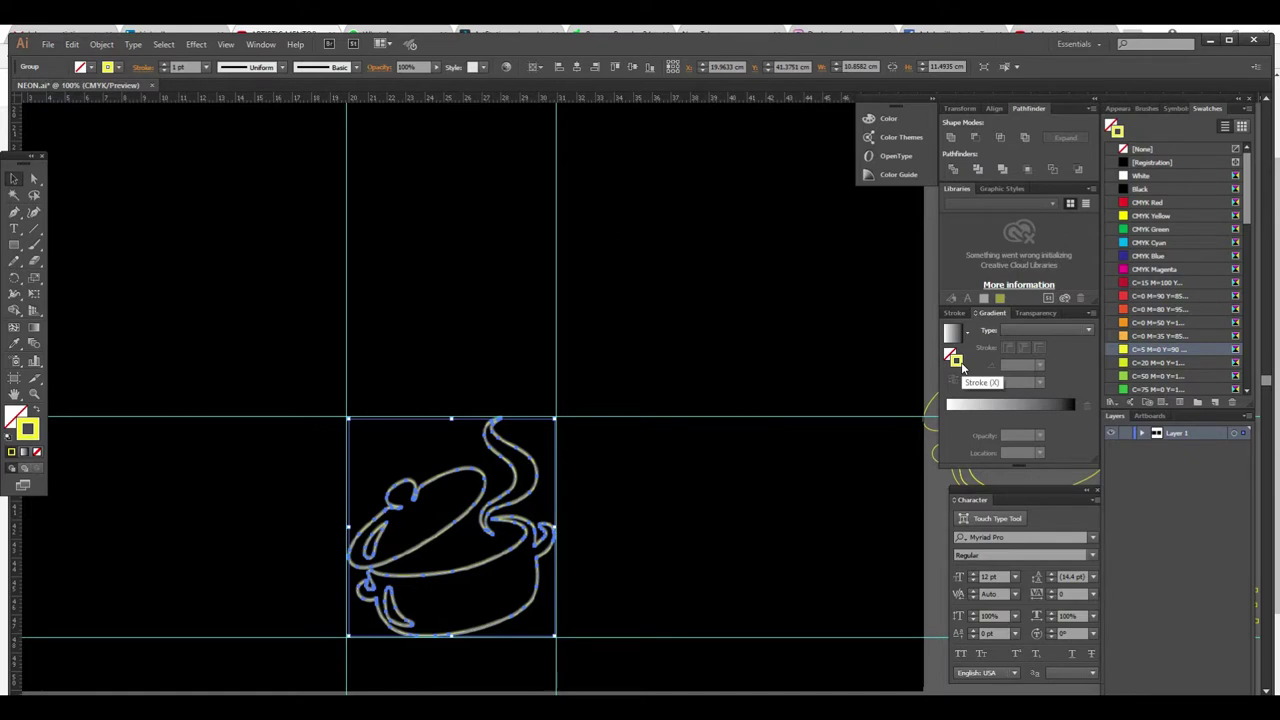
Apply the Orange, Yellow linear gradient preset to the pot's stroke
double_click(961, 366)
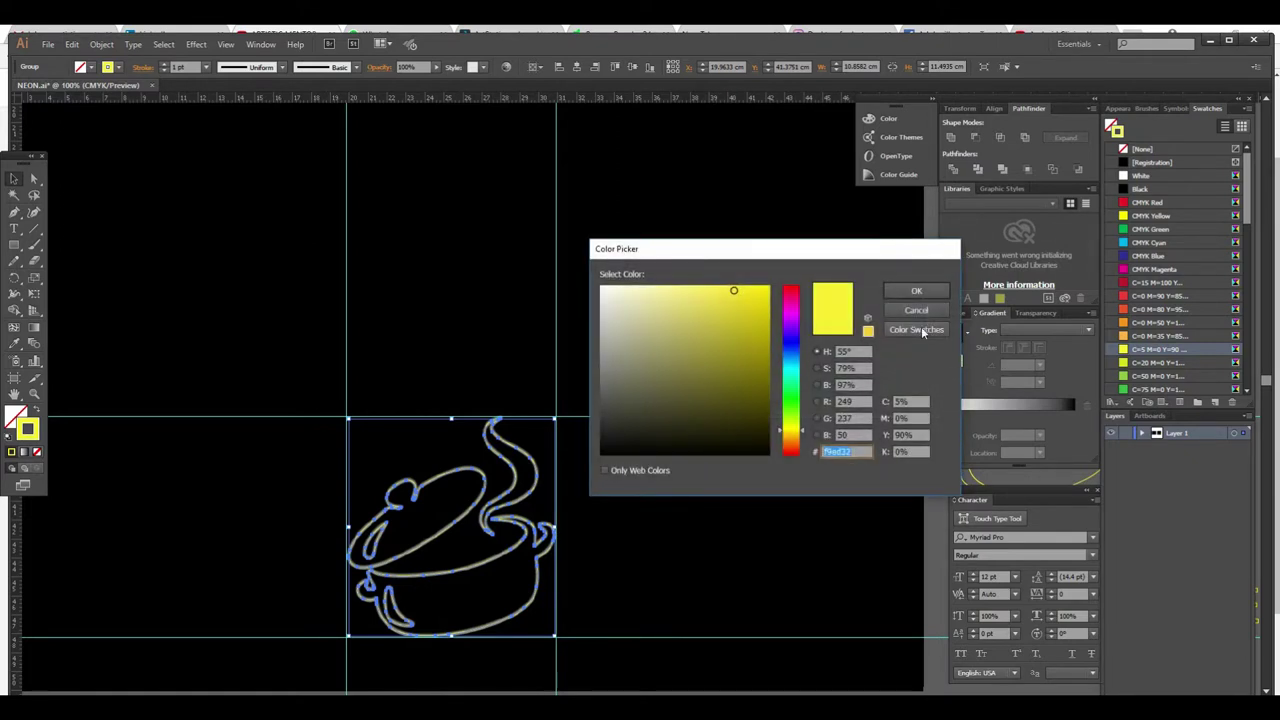
click(918, 312)
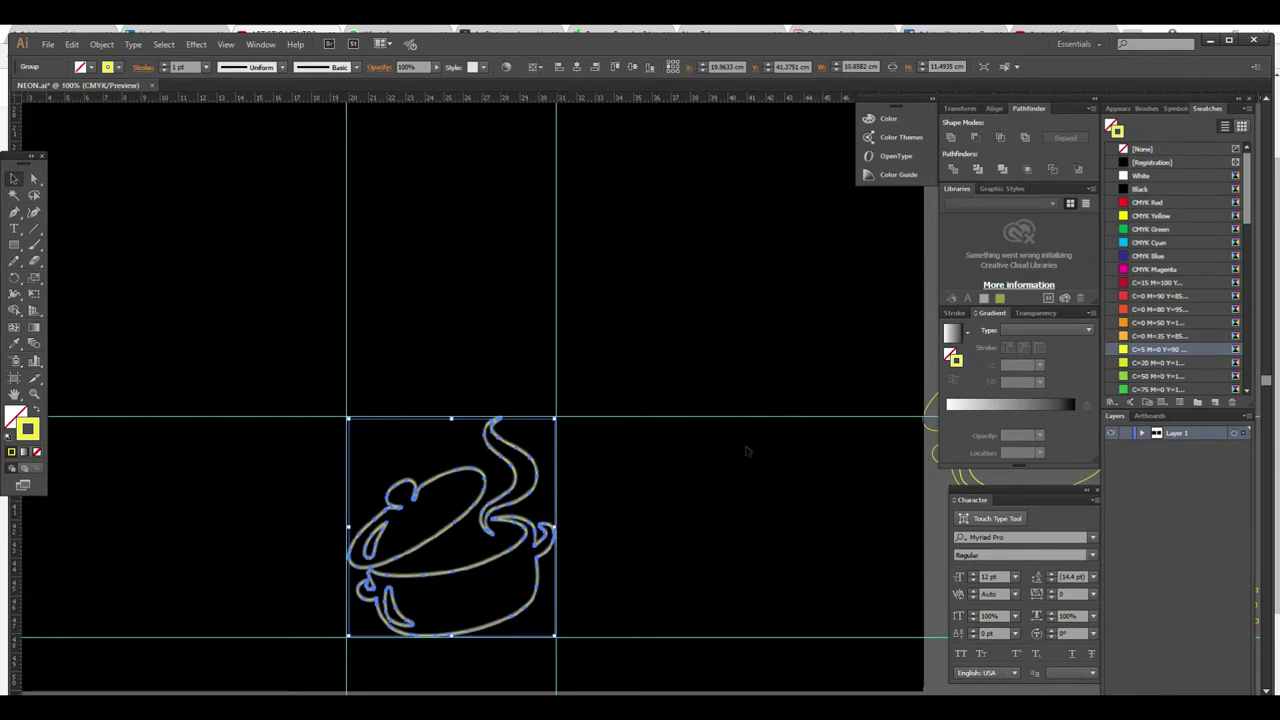
click(966, 331)
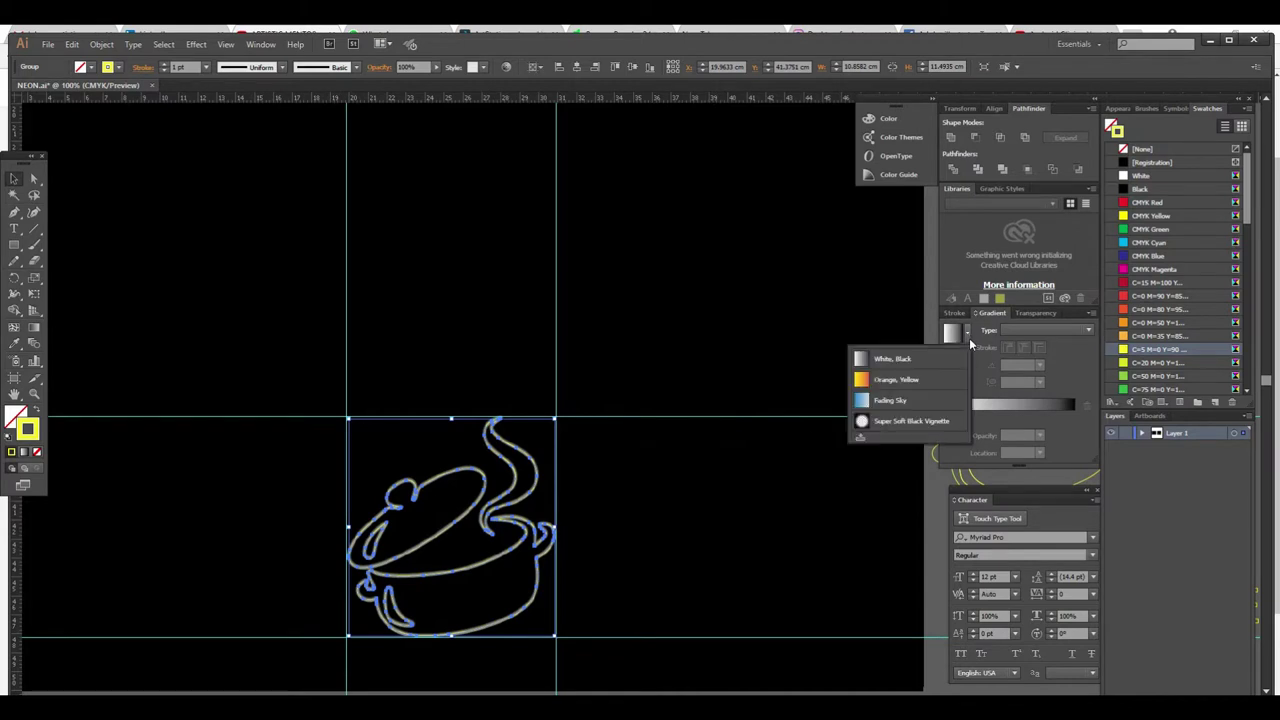
click(907, 386)
key(period)
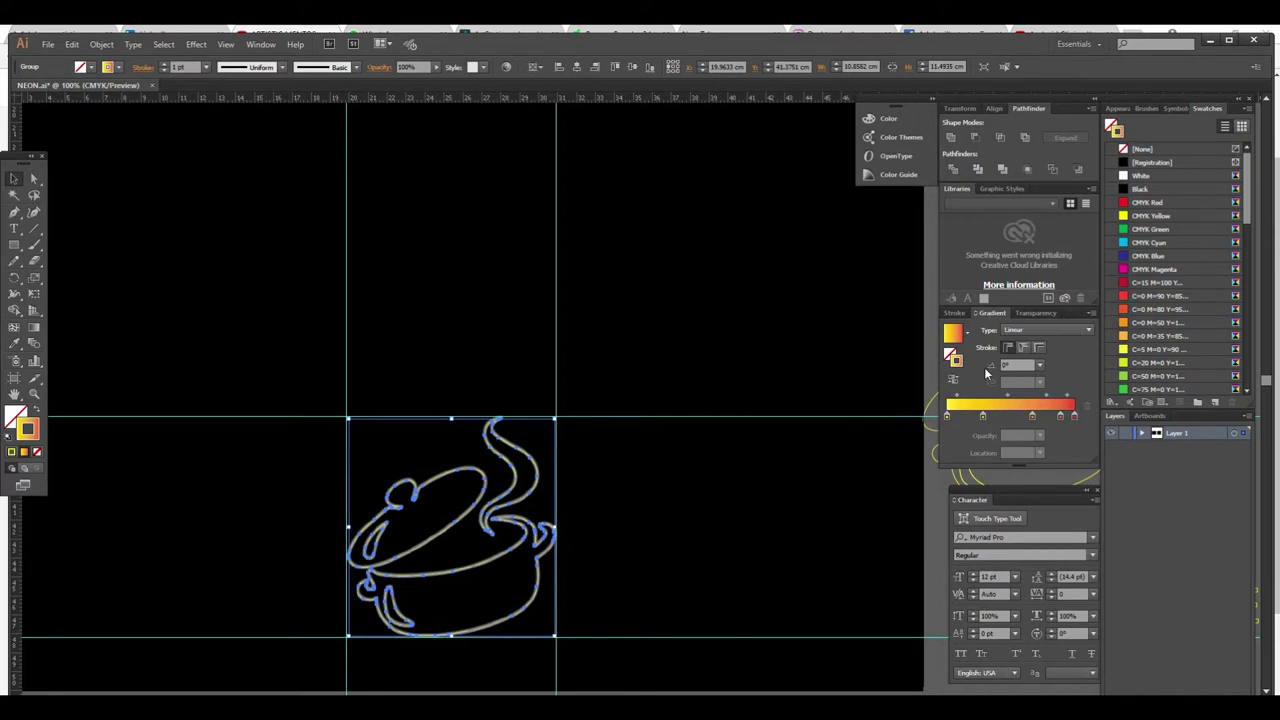
Zoom in on the pot's lid and steam, then back out to 100% to inspect it
click(644, 532)
click(576, 482)
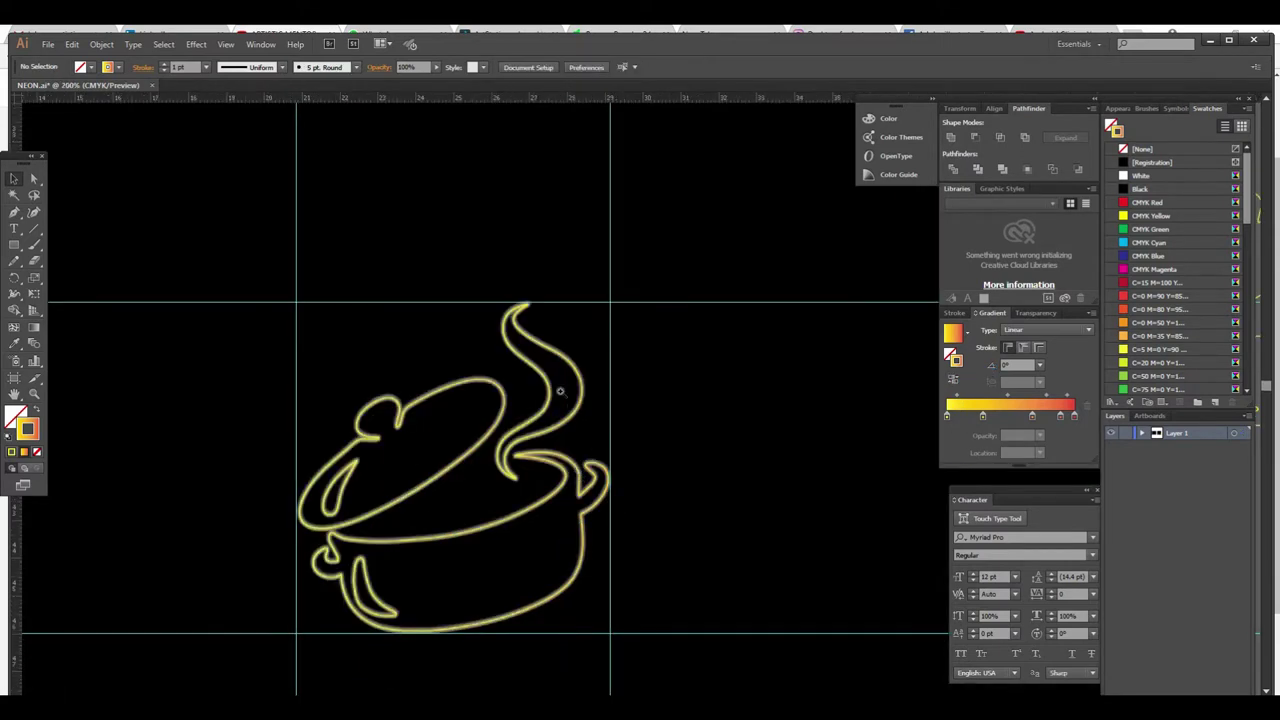
click(586, 429)
click(580, 362)
click(580, 362)
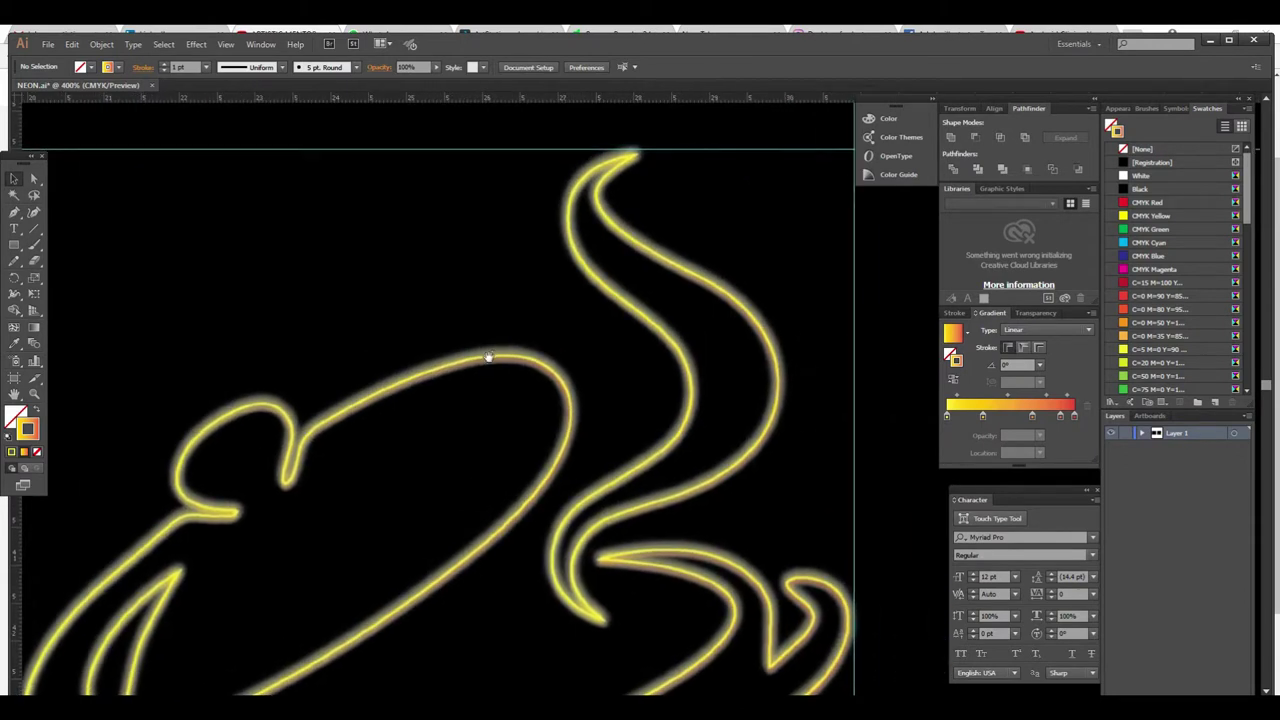
click(495, 359)
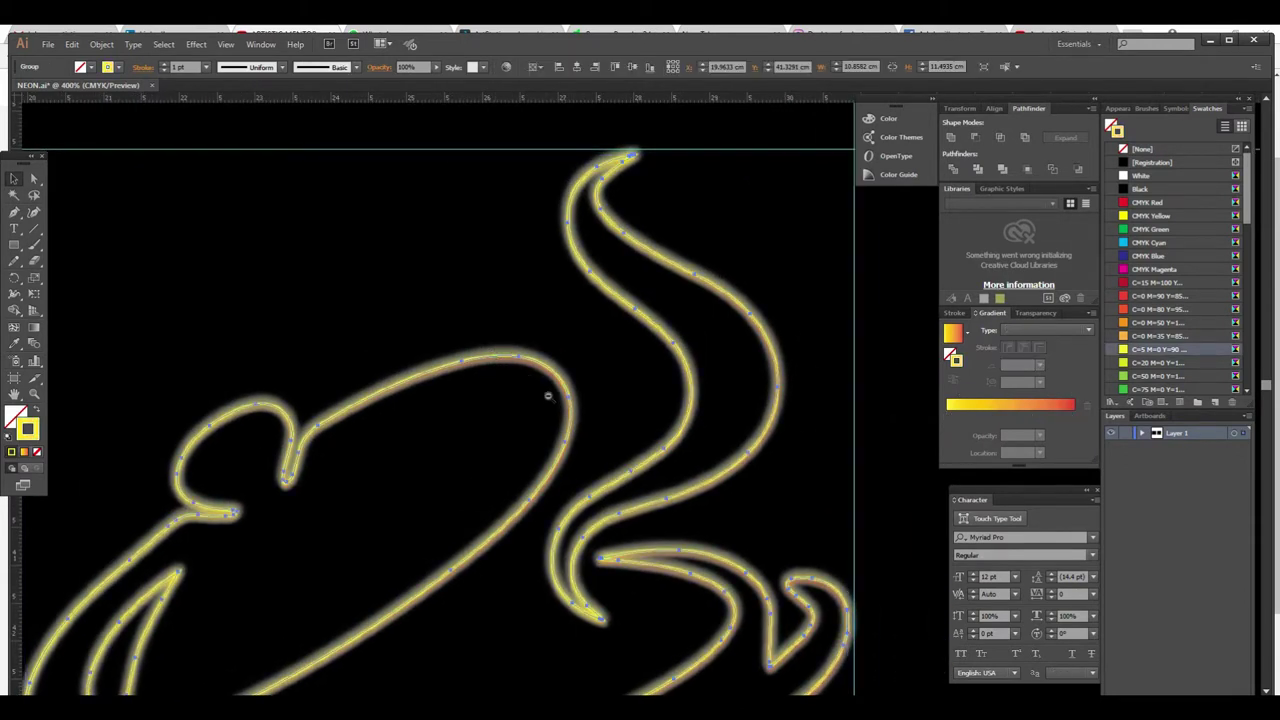
key(ctrl+minus)
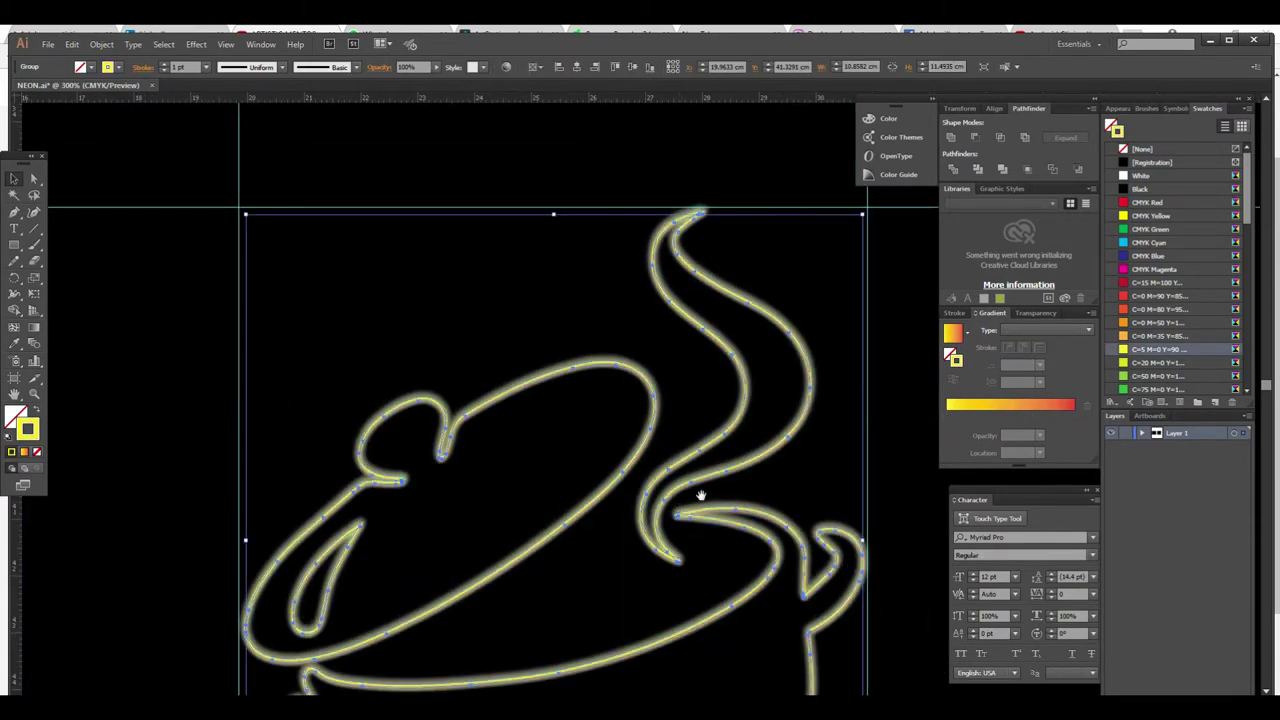
key(ctrl+minus)
key(ctrl+minus)
key(ctrl+minus)
scroll(623, 583, up, 3)
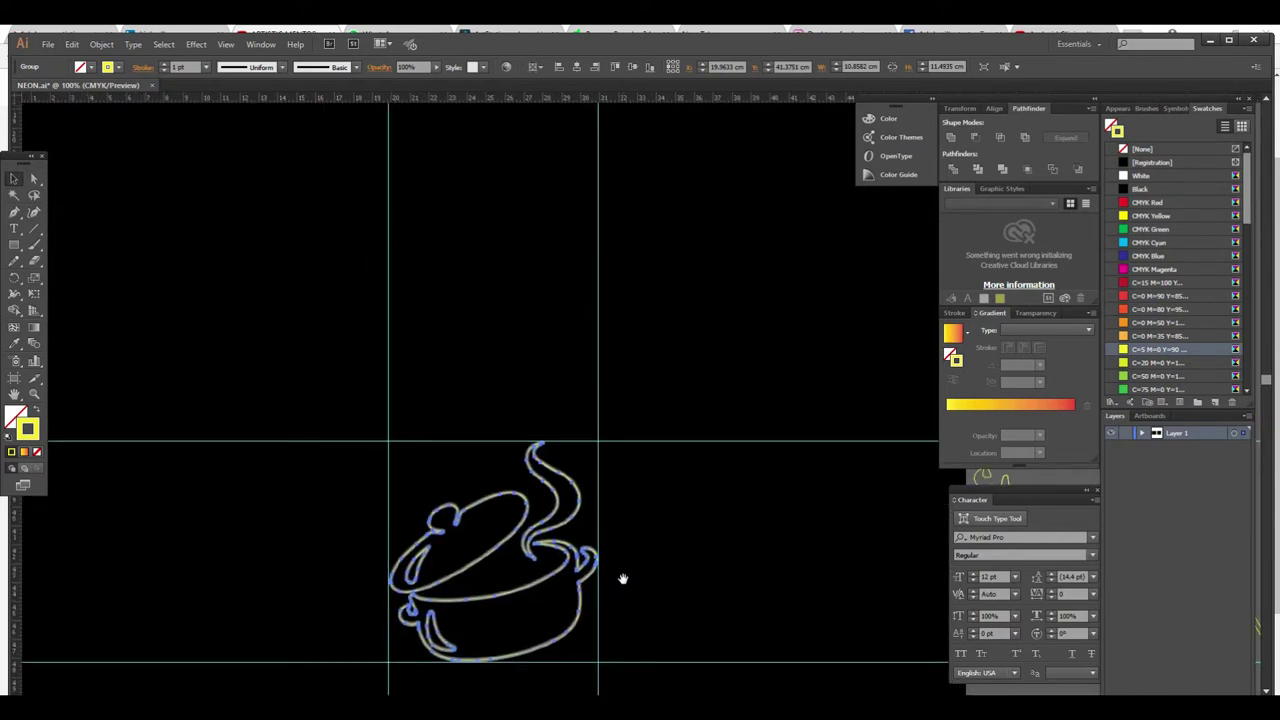
click(506, 461)
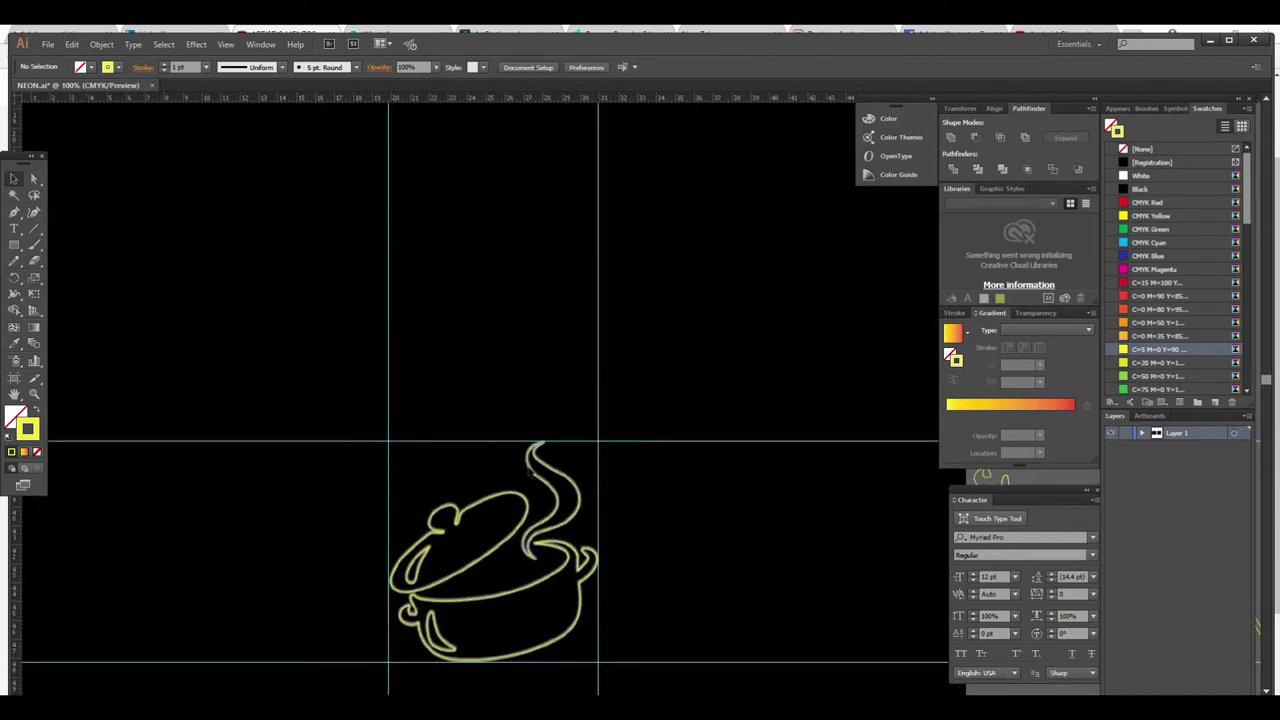
Duplicate the pot upward and give the copy's stroke the yellow-to-red gradient
click(534, 474)
key(ctrl+d)
key(ctrl+d)
key(ctrl+d)
key(ctrl+d)
key(ctrl+d)
key(ctrl+d)
key(ctrl+d)
key(ctrl+d)
key(ctrl+d)
key(ctrl+d)
key(ctrl+d)
key(ctrl+d)
key(ctrl+d)
key(ctrl+d)
key(ctrl+d)
key(ctrl+d)
key(ctrl+d)
key(ctrl+d)
key(ctrl+d)
key(ctrl+d)
key(ctrl+d)
key(ctrl+d)
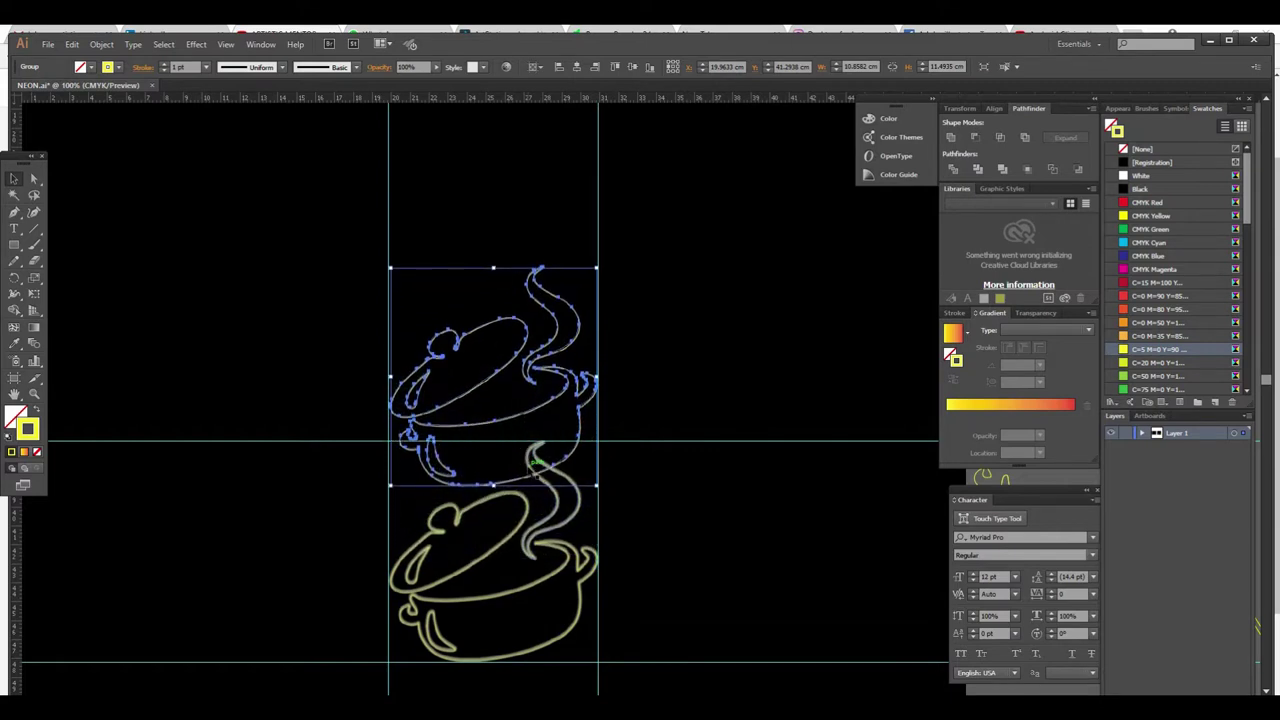
key(ctrl+d)
key(ctrl+d)
key(Up)
key(Up)
key(Up)
key(Up)
key(Up)
key(Up)
key(Up)
key(Up)
key(Up)
key(Up)
key(Up)
key(Up)
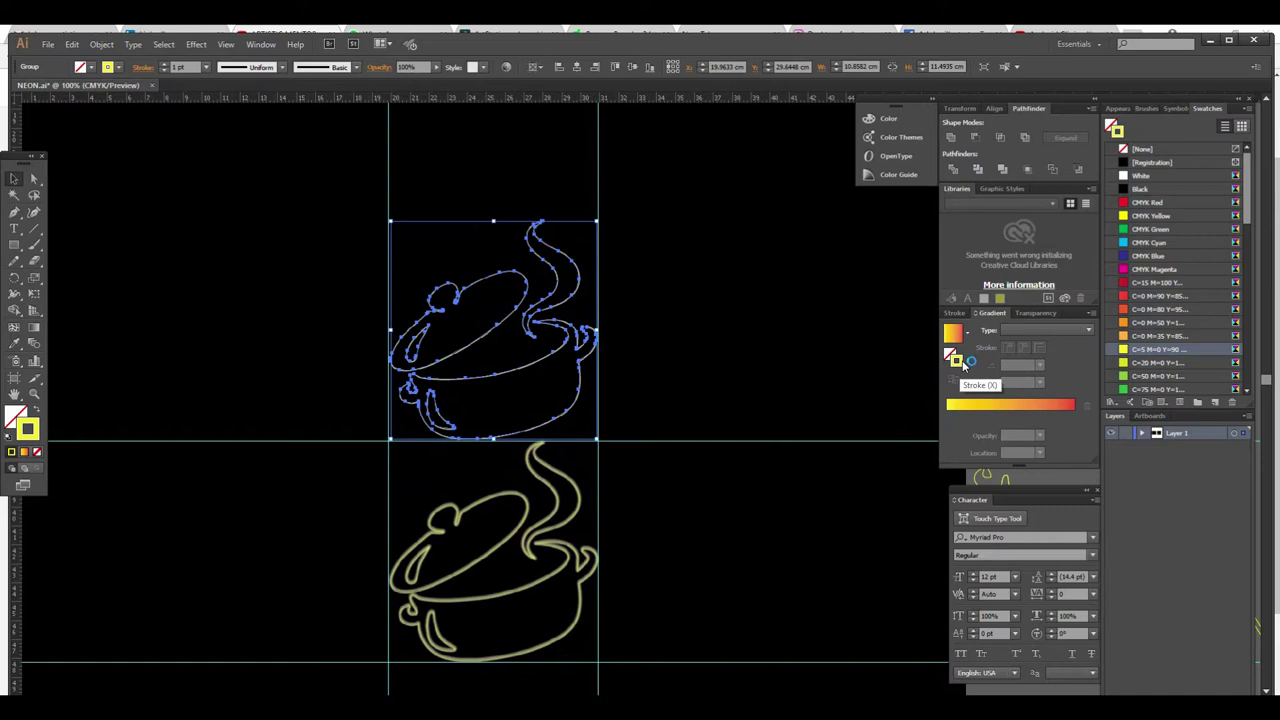
click(976, 406)
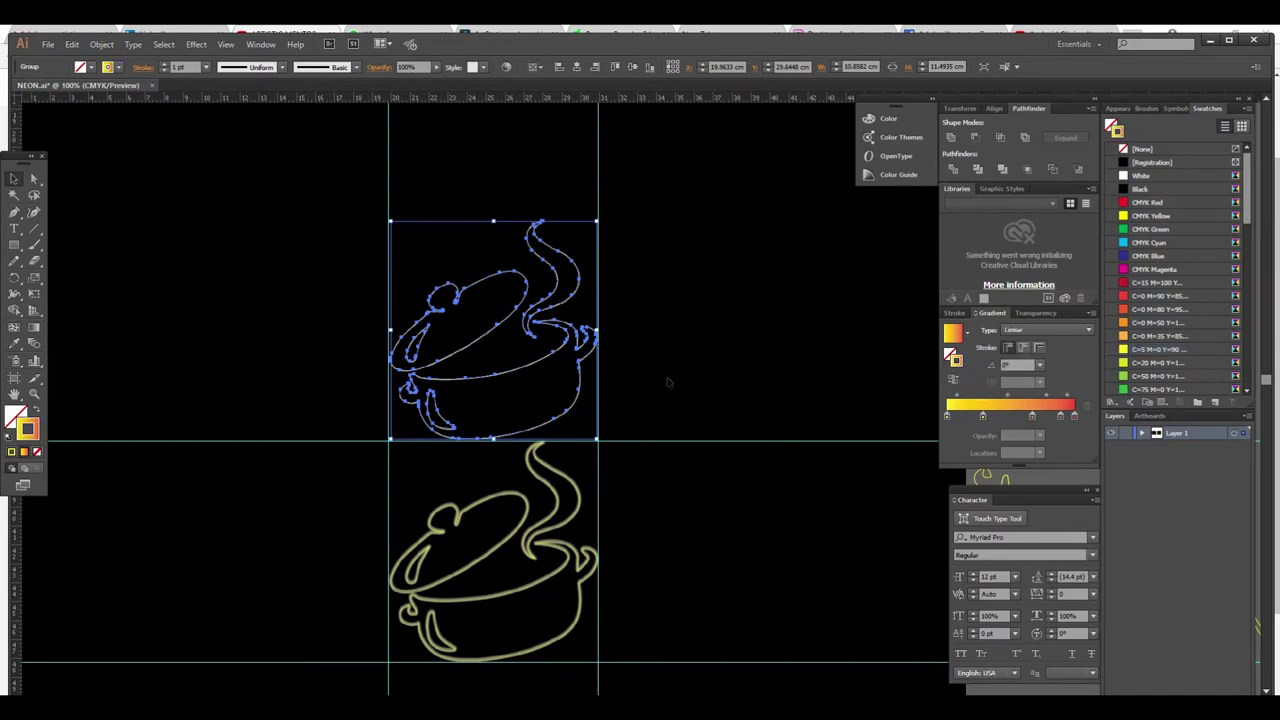
click(646, 381)
scroll(609, 366, up, 1)
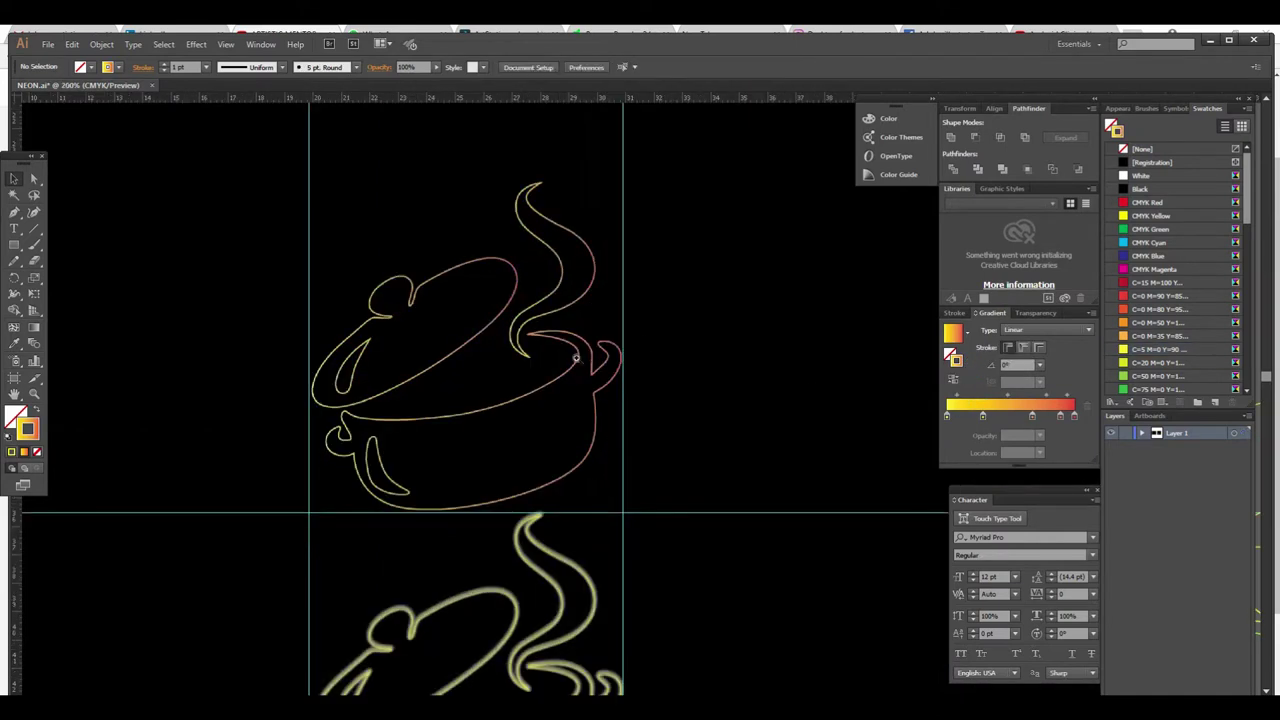
scroll(575, 358, up, 1)
key(ctrl+z)
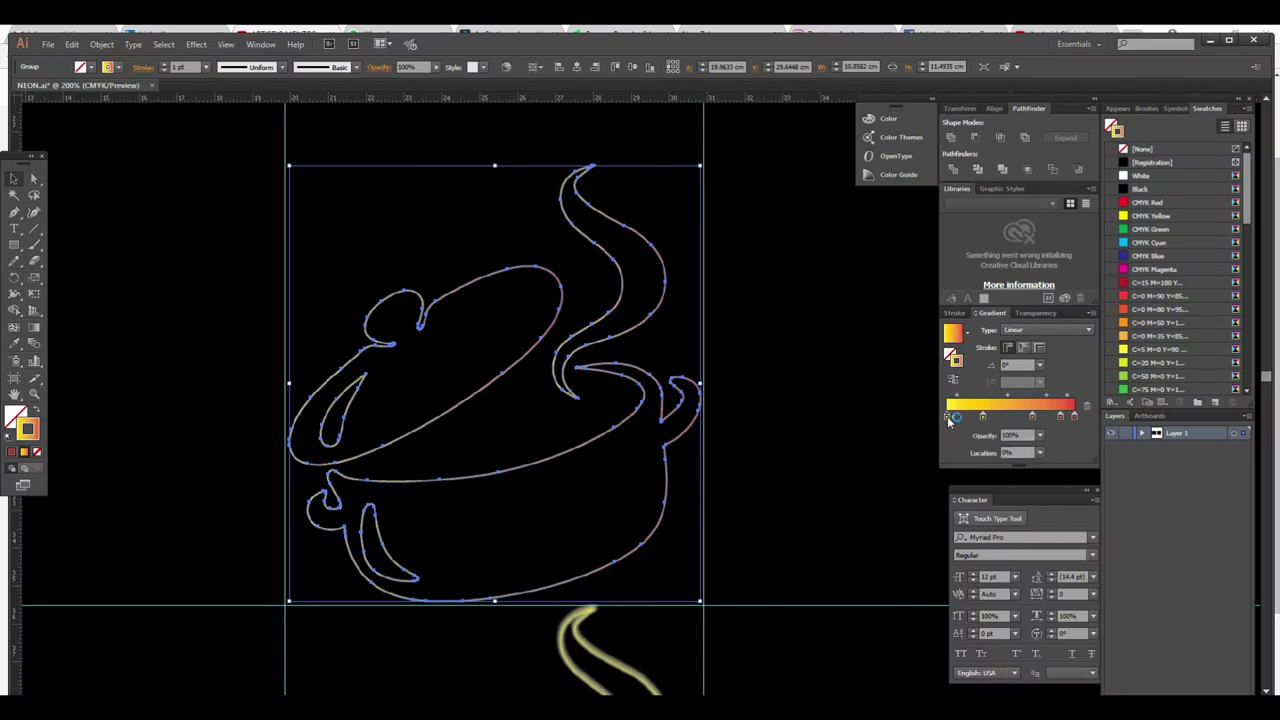
Turn the middle gradient stops yellow, midpoint at 22.22%, fourth stop at 66.71%
double_click(983, 416)
double_click(983, 416)
click(947, 458)
double_click(1032, 416)
click(947, 458)
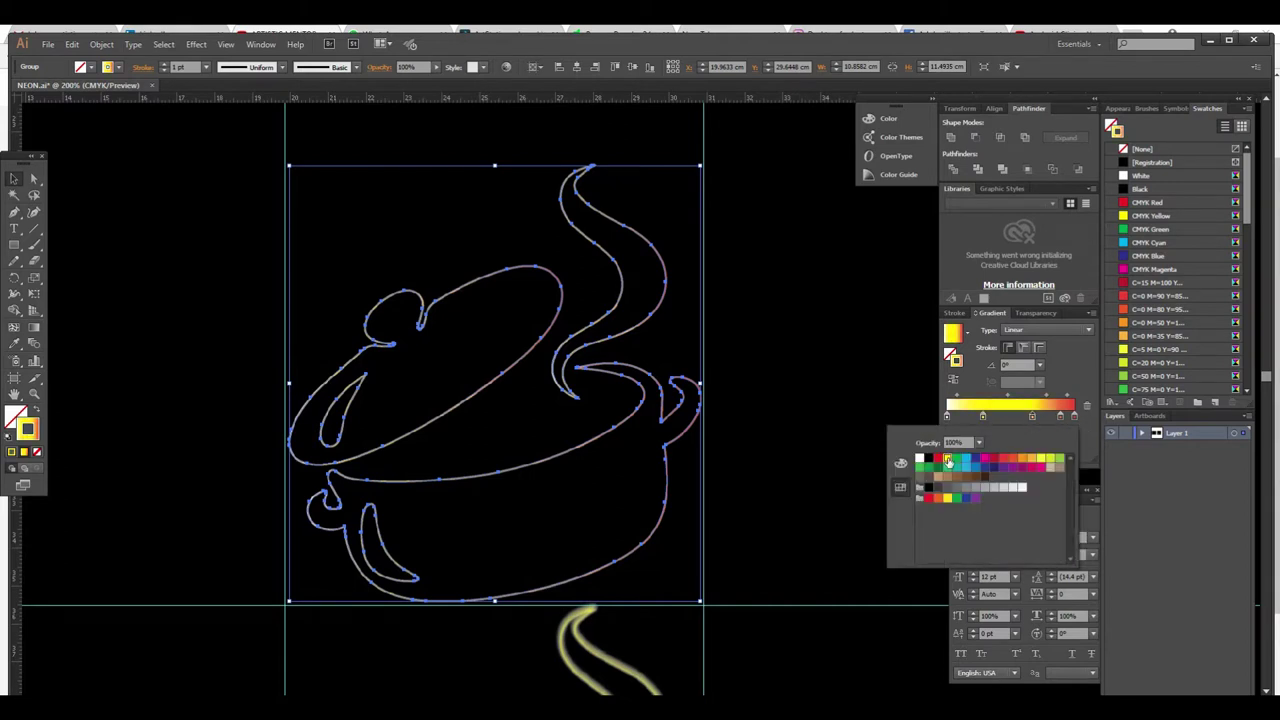
double_click(1032, 416)
click(947, 458)
double_click(1062, 417)
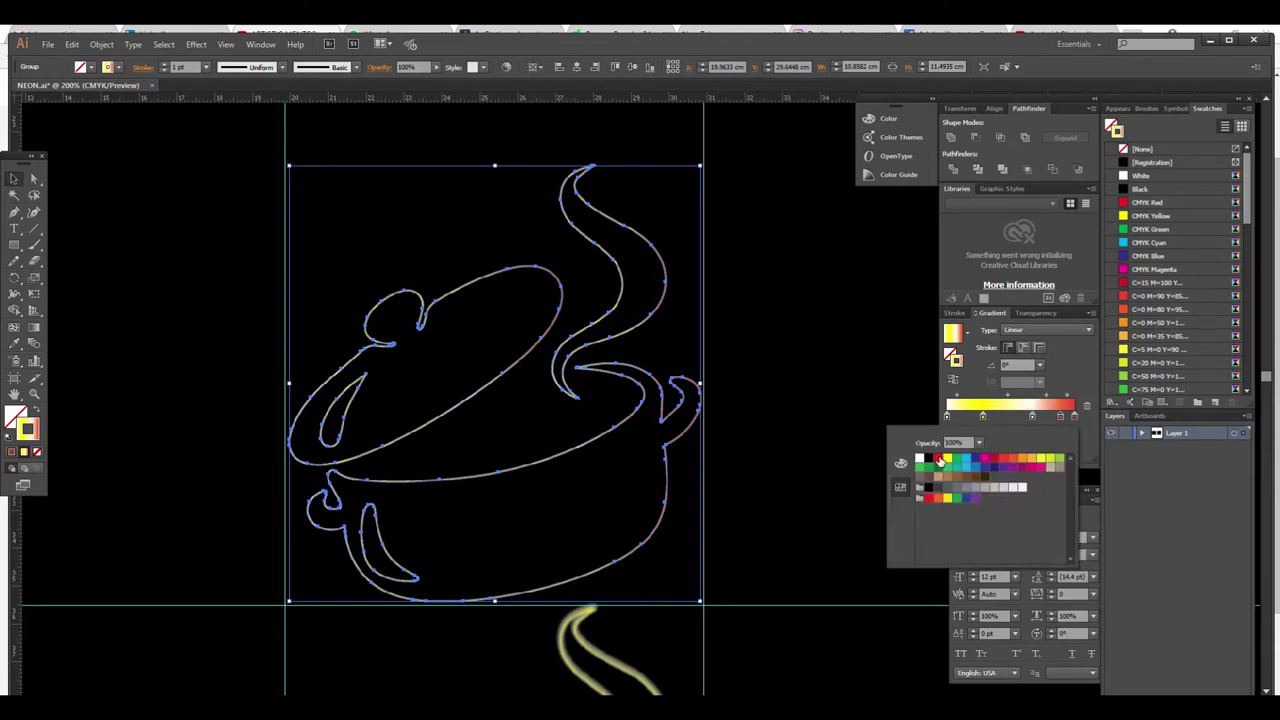
click(949, 460)
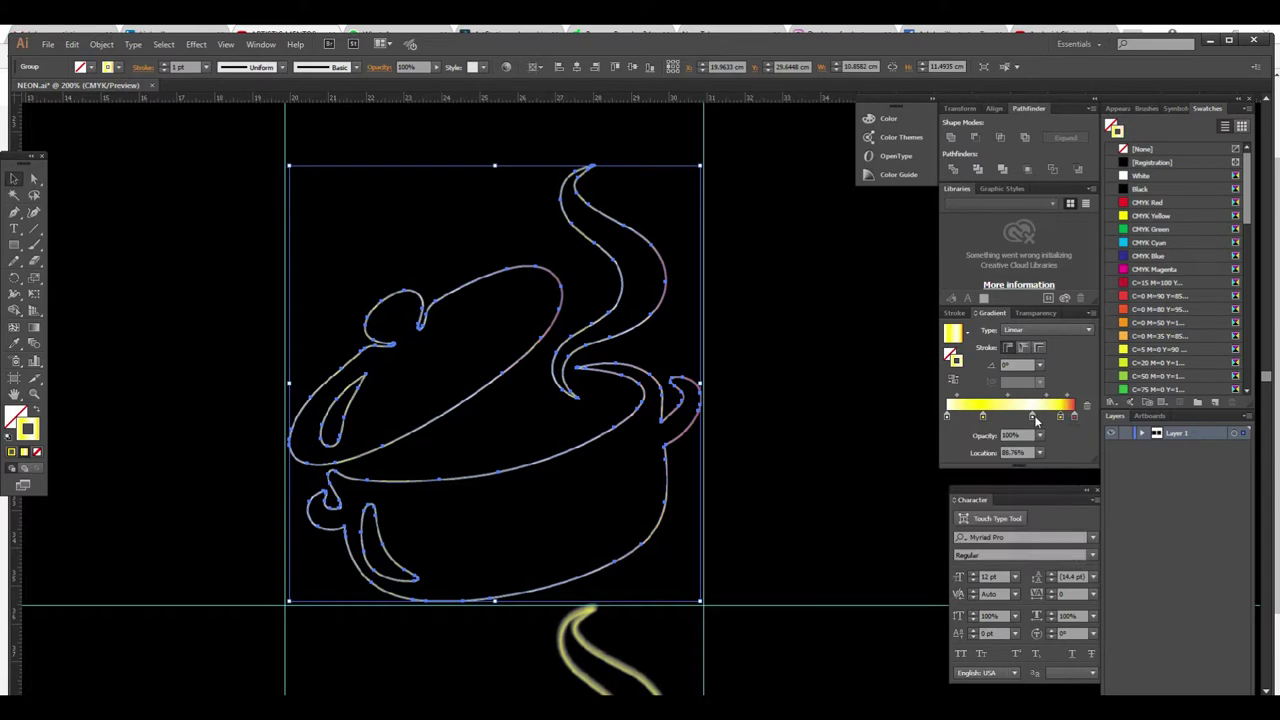
mouse_move(1008, 397)
mouse_down()
mouse_move(995, 398)
mouse_move(1011, 419)
mouse_up()
drag(1060, 417, 1033, 419)
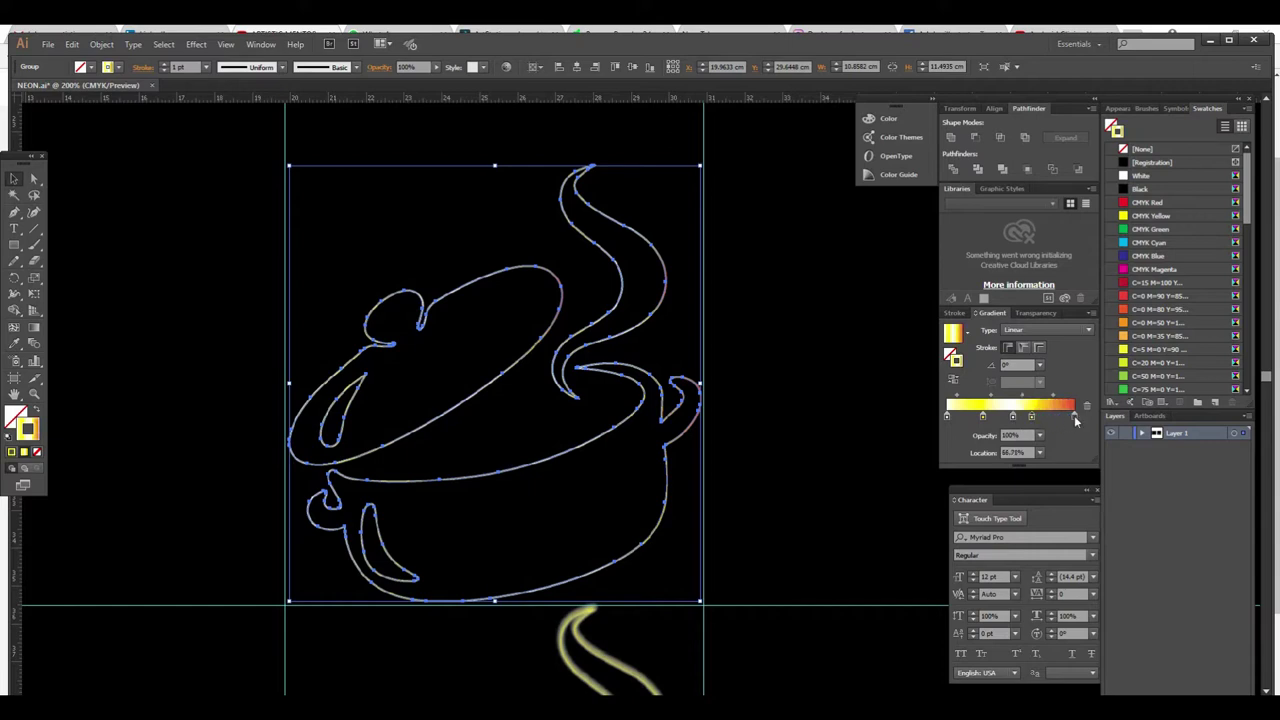
Make the red end stop pale yellow, move a stop to 78.33%, and set angle 45°
double_click(1075, 418)
click(924, 458)
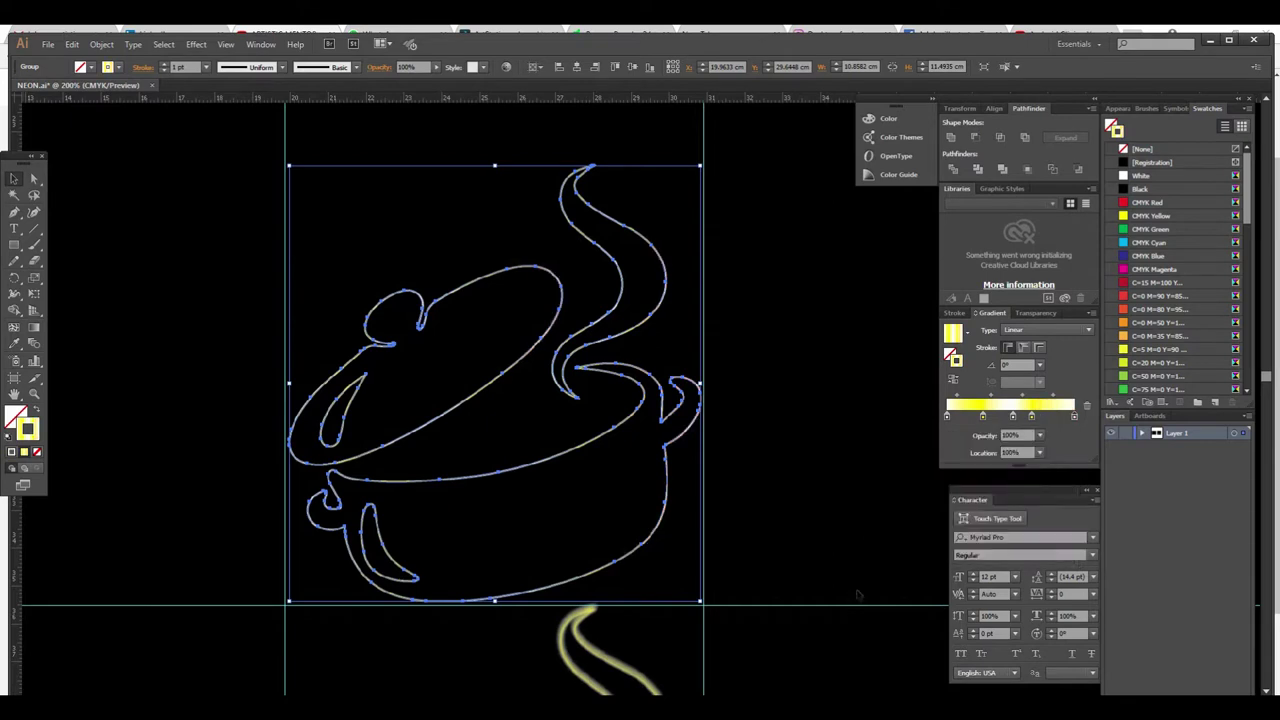
drag(1032, 417, 1039, 421)
click(1012, 365)
text(45)
key(Return)
click(853, 480)
alt+click(738, 443)
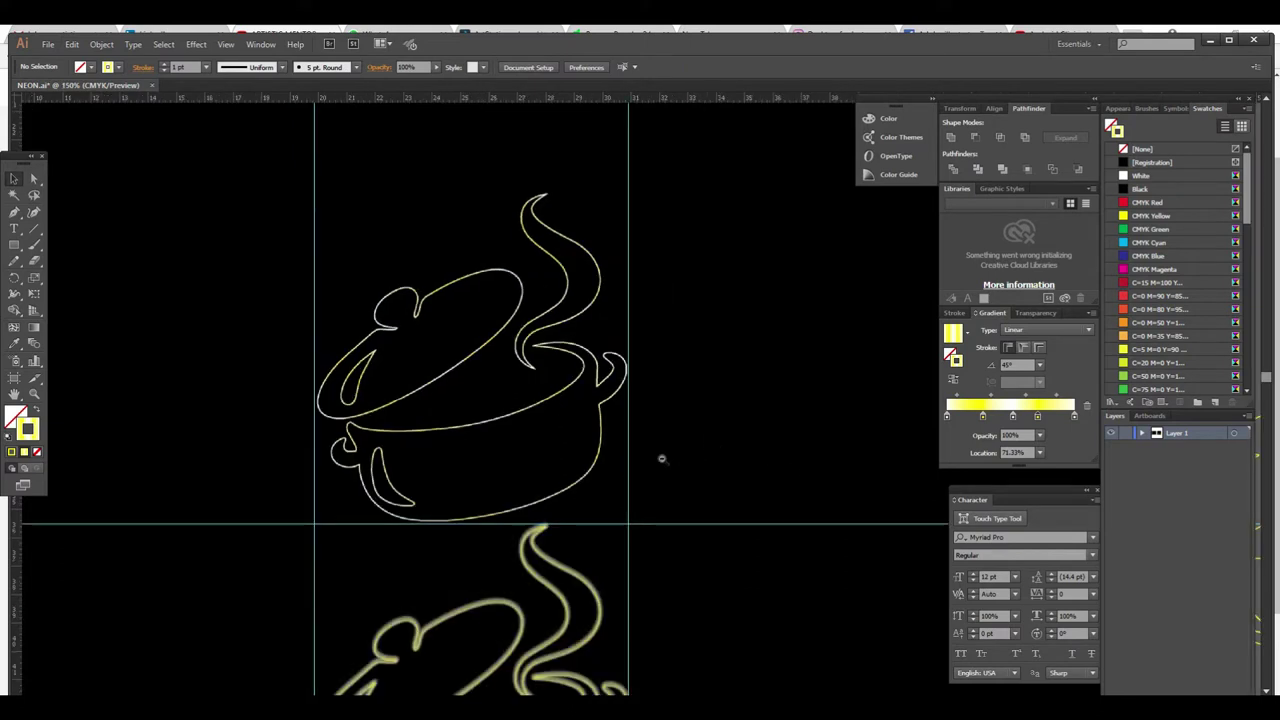
Move the thin gradient pot down and nudge it to align exactly on the glowing pot
key(ctrl+1)
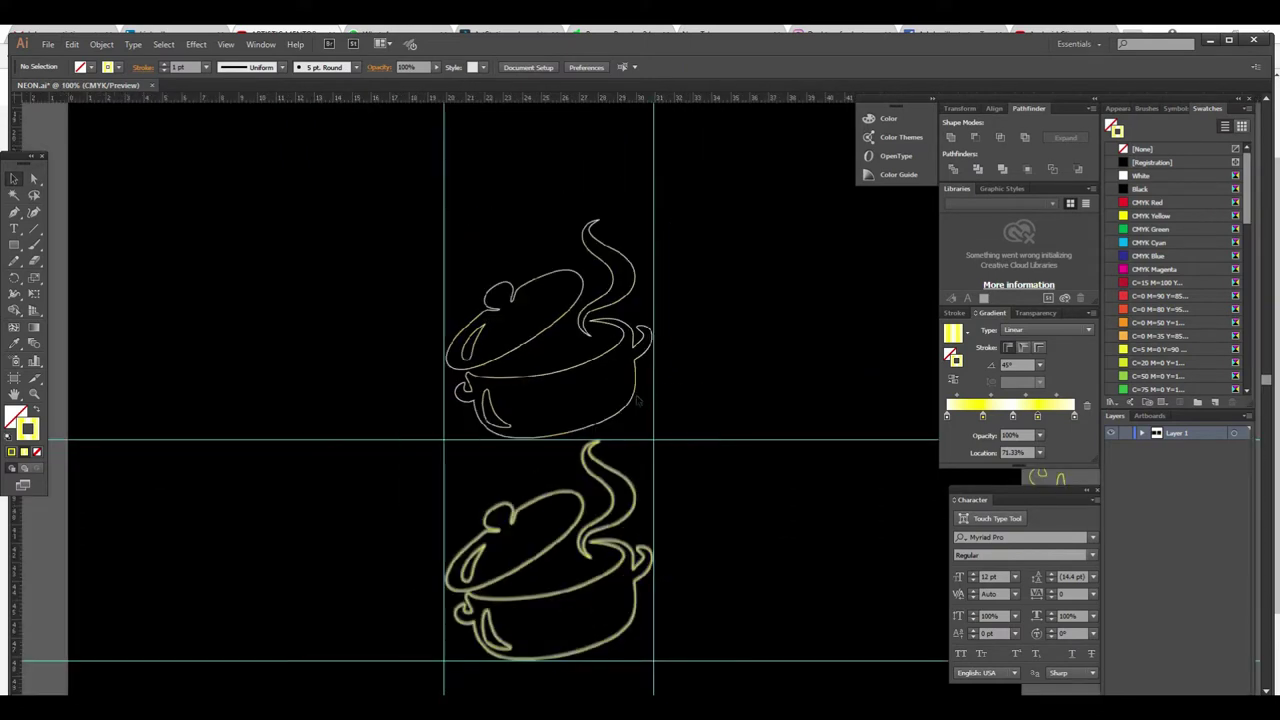
click(636, 400)
drag(636, 400, 636, 423)
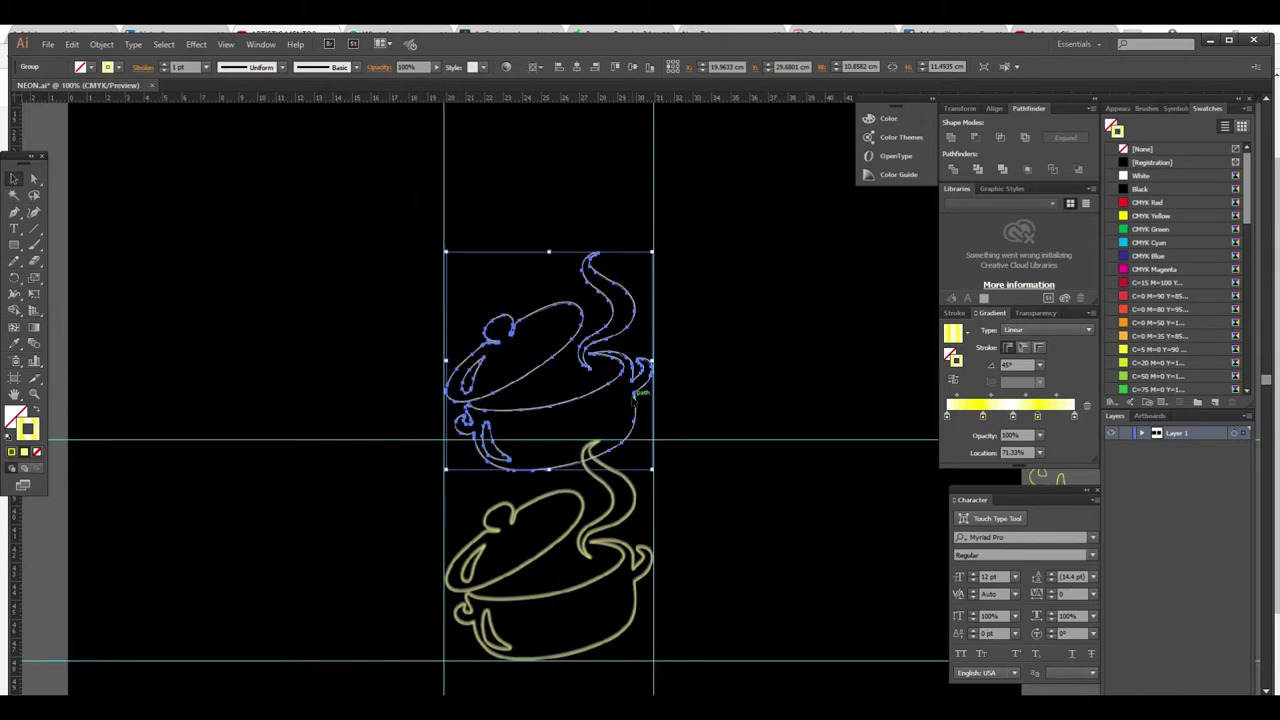
mouse_move(636, 355)
mouse_down()
mouse_move(642, 428)
mouse_move(634, 394)
mouse_up()
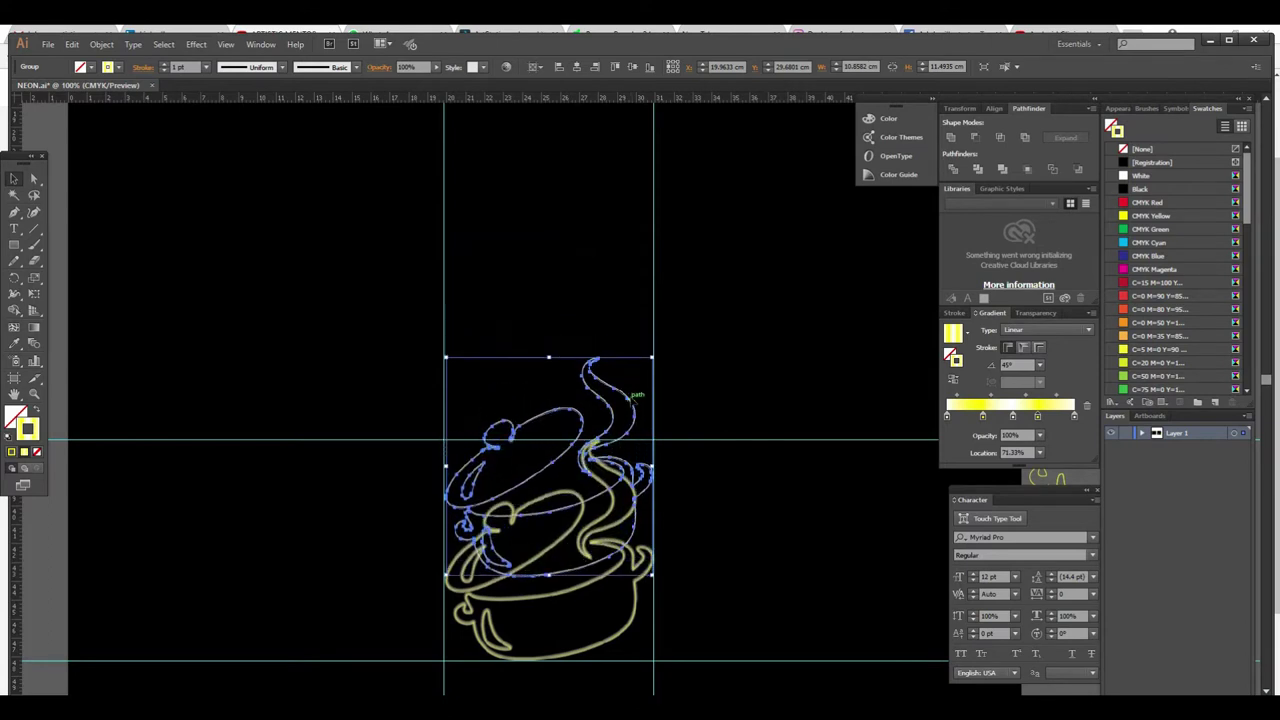
drag(636, 392, 631, 402)
key(Down)
key(Down)
key(Down)
key(Down)
key(Down)
key(Down)
key(Down)
key(Down)
key(Down)
key(Down)
key(Down)
key(Down)
key(Down)
key(Down)
key(Down)
key(Down)
key(Down)
key(Down)
key(Down)
key(Down)
key(Down)
key(Down)
key(Down)
key(Down)
key(Up)
key(Up)
key(Up)
key(Down)
key(Down)
key(Down)
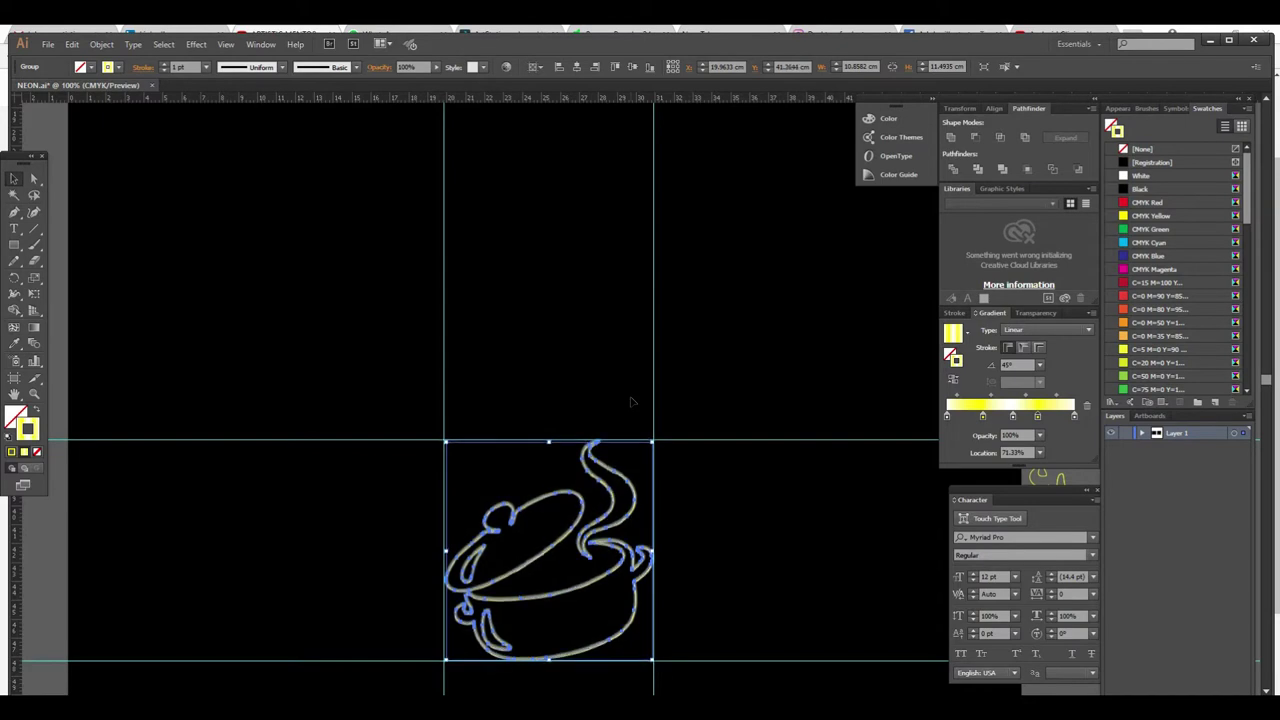
click(700, 501)
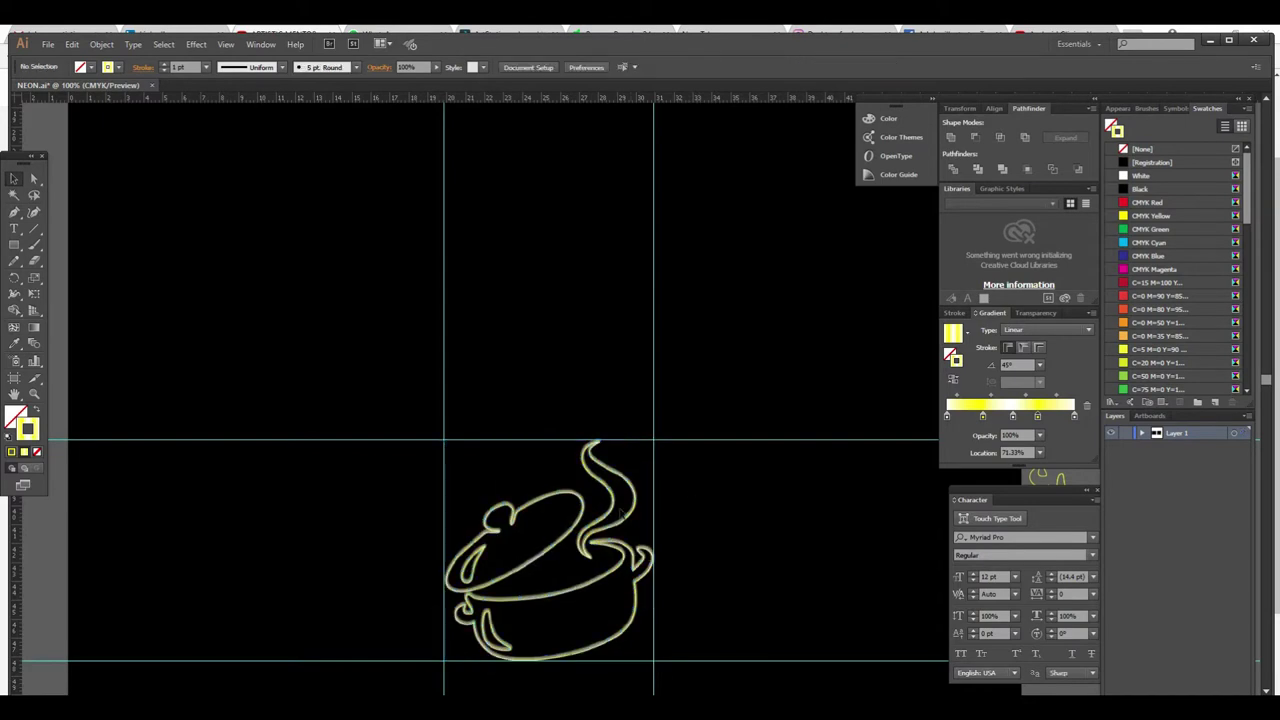
key(ctrl+plus)
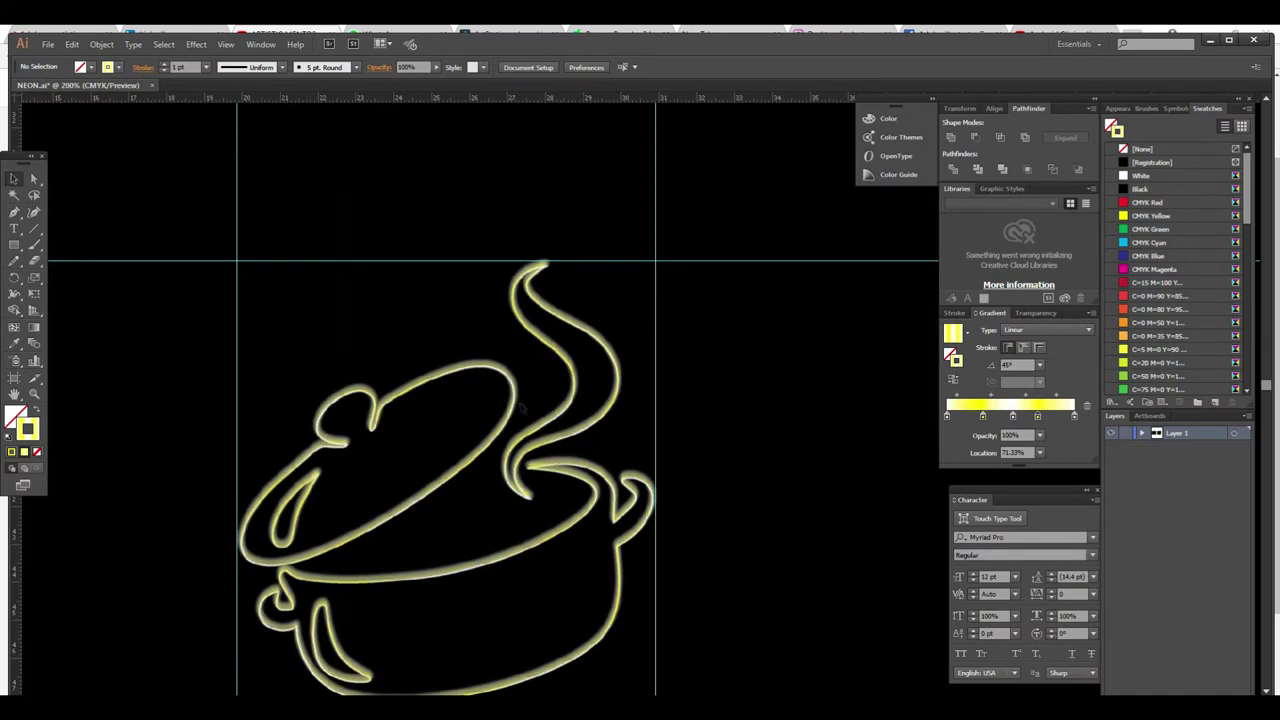
Set the pot group's stroke weight to 4 pt
click(519, 398)
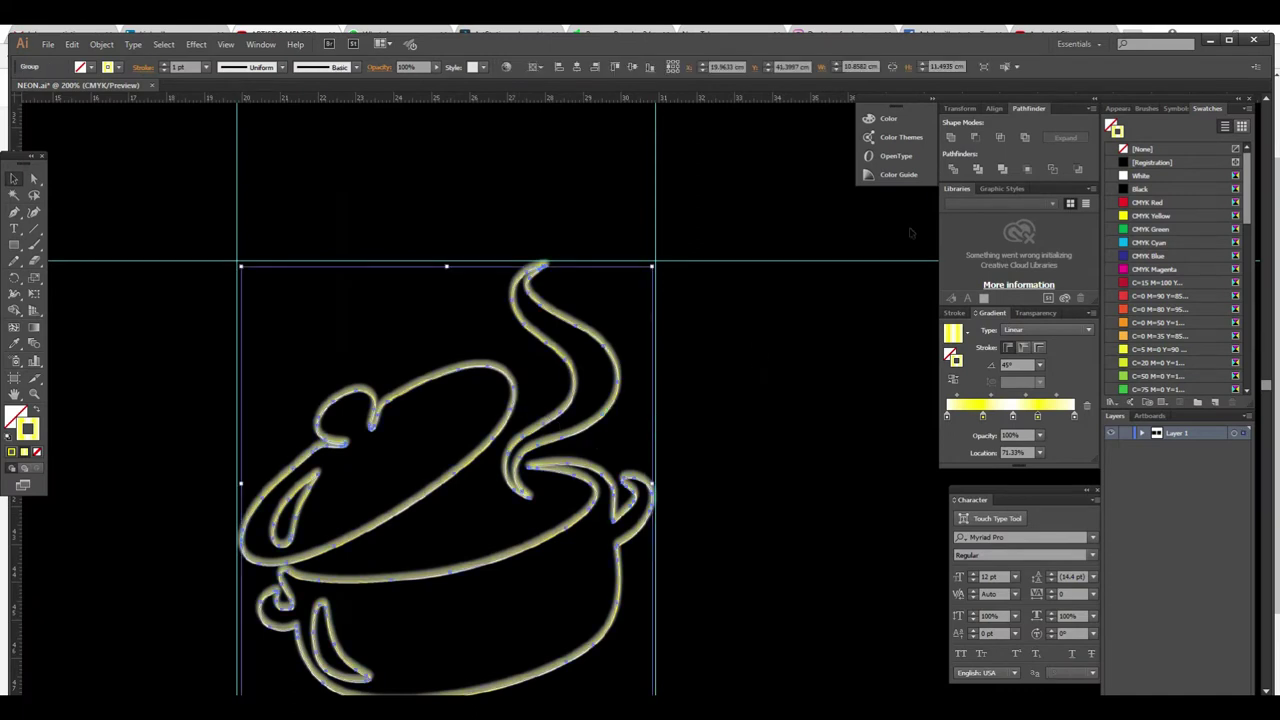
click(119, 68)
click(207, 68)
click(226, 173)
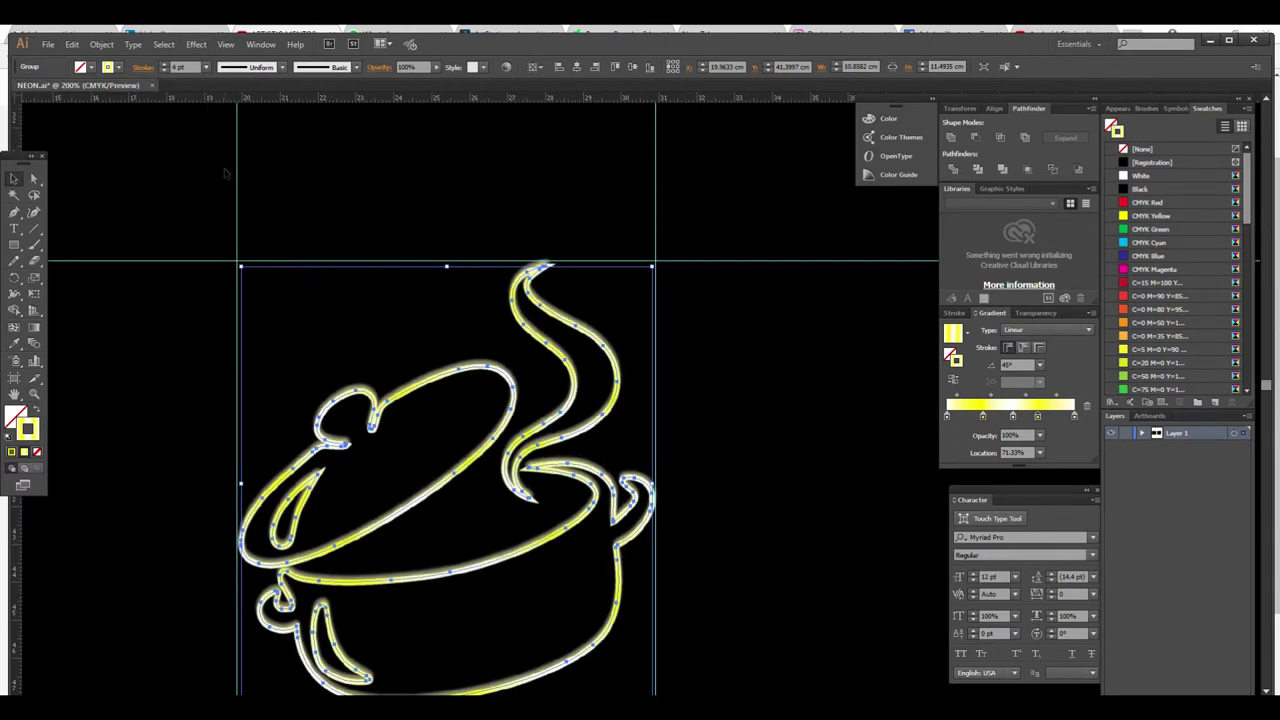
click(760, 458)
Zoom between 50% and 200% and recentre the view to review the neon pot on the artboard
key(ctrl+minus)
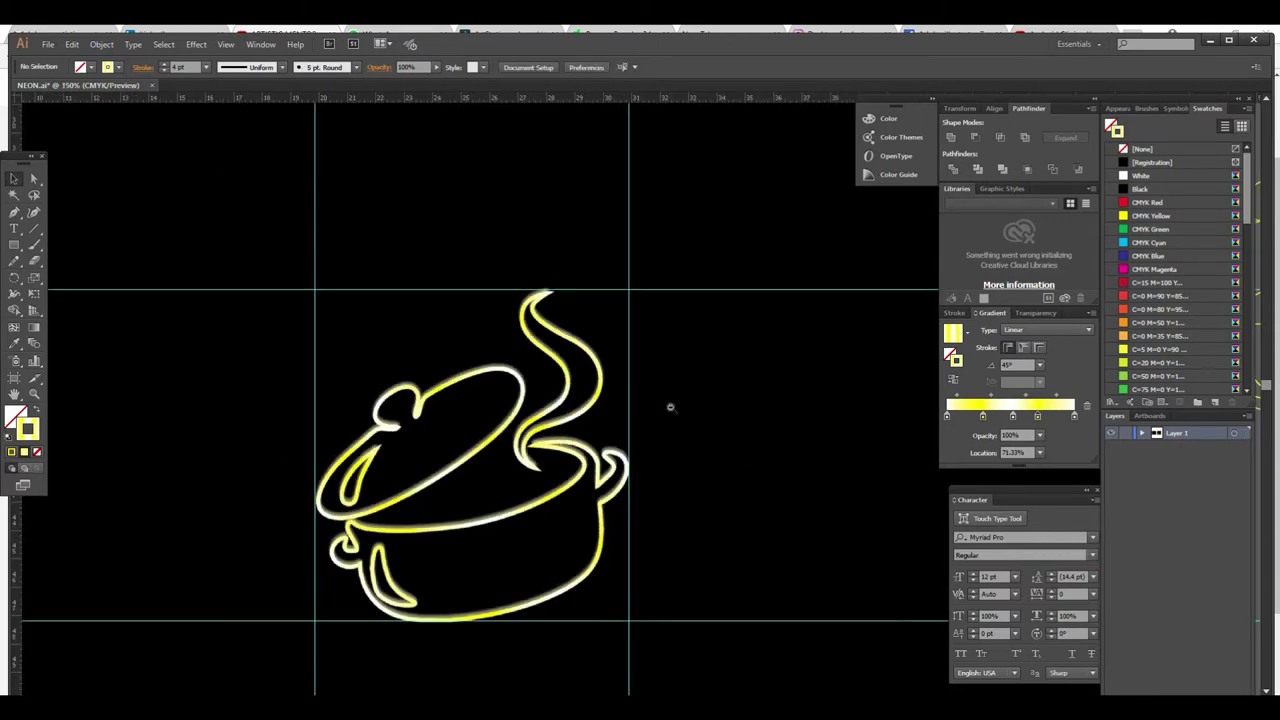
key(ctrl+minus)
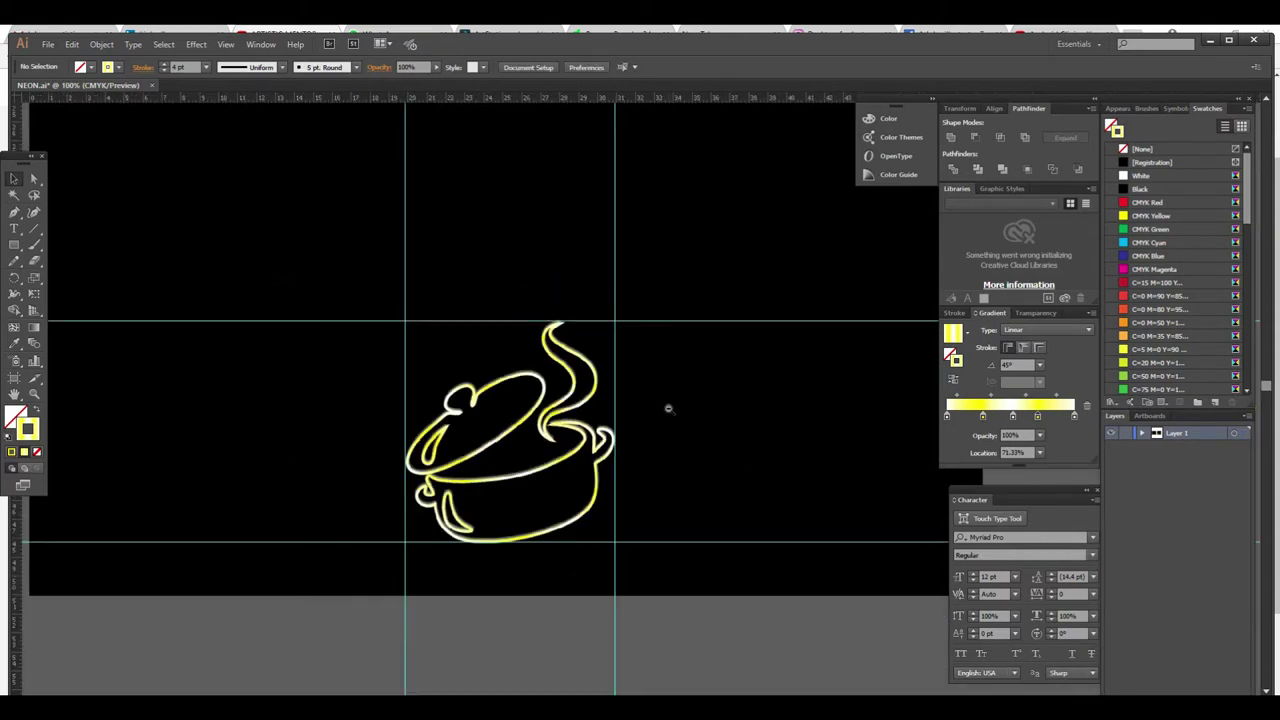
key(ctrl+minus)
key(ctrl+plus)
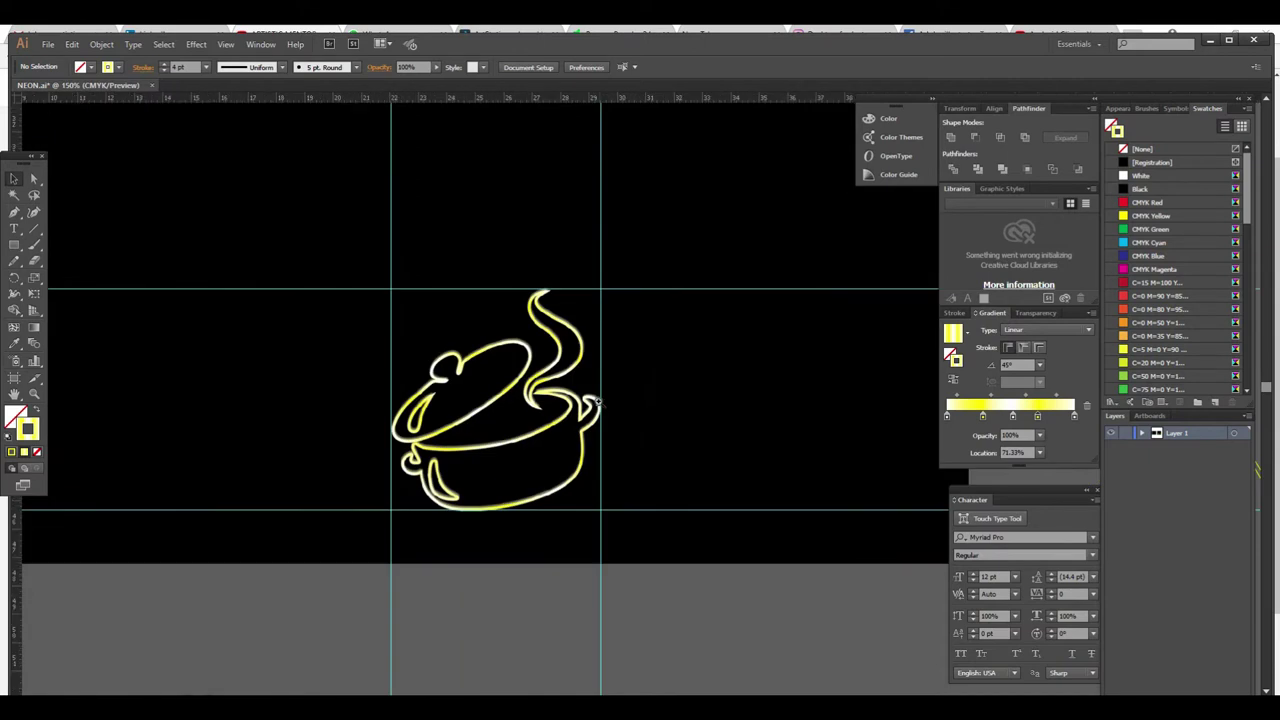
key(ctrl+plus)
key(ctrl+plus)
key(ctrl+minus)
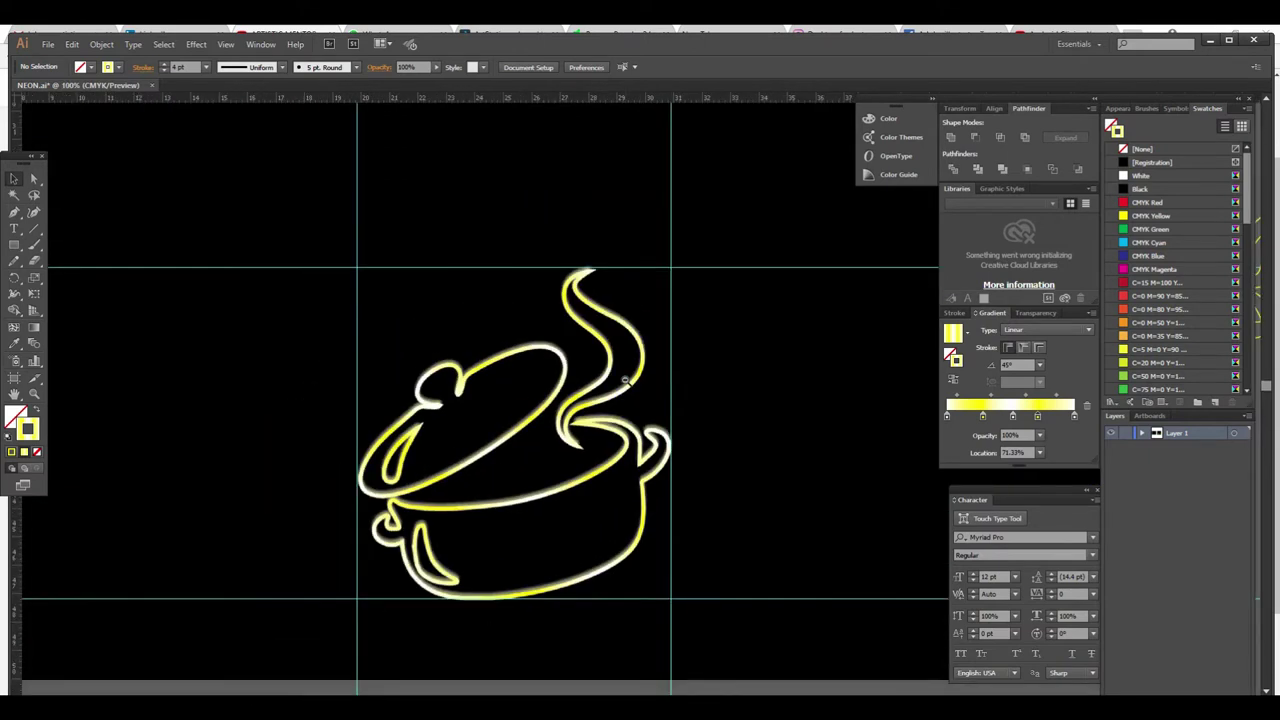
key(ctrl+minus)
key(ctrl+minus)
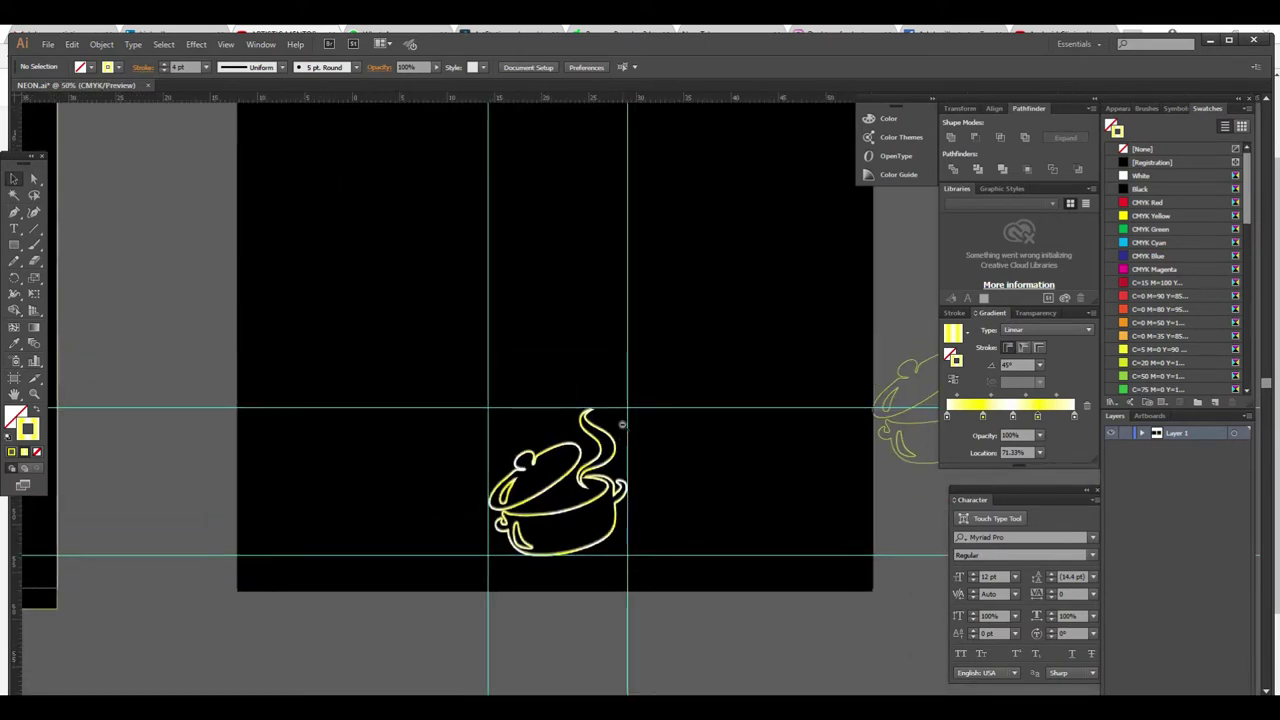
key(ctrl+minus)
drag(621, 440, 578, 443)
key(ctrl+plus)
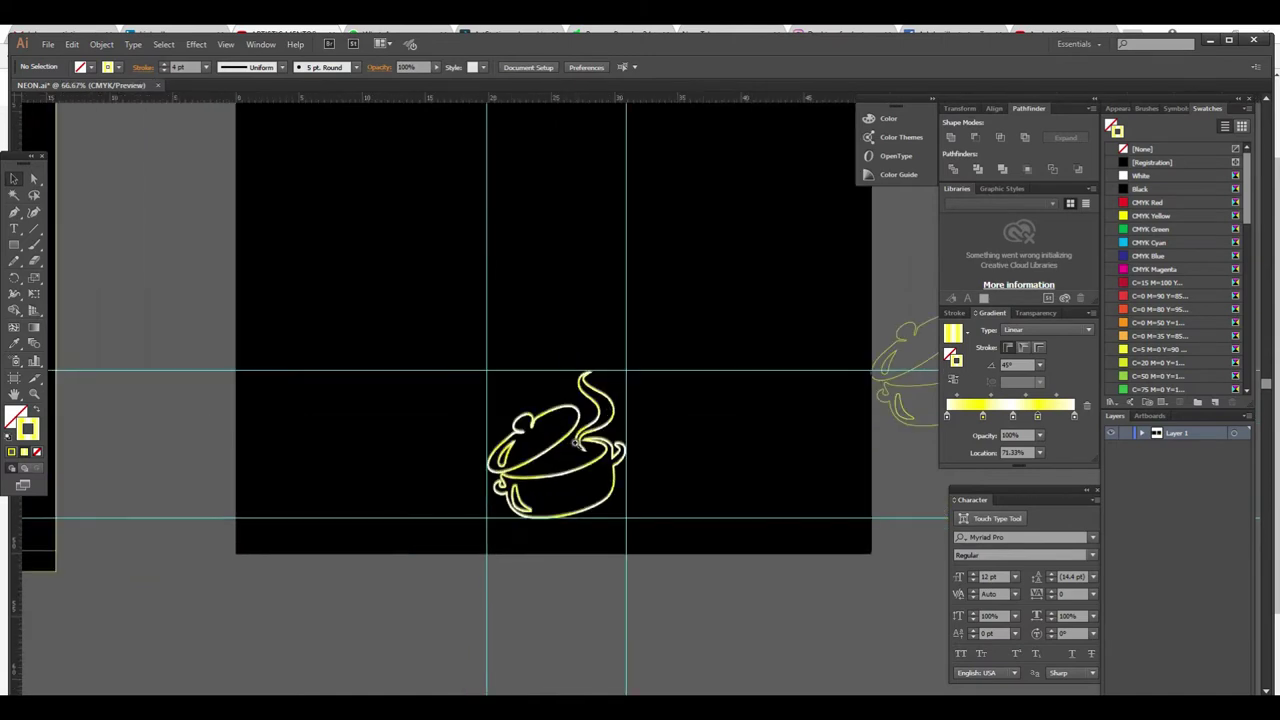
key(ctrl+plus)
scroll(622, 405, right, 3)
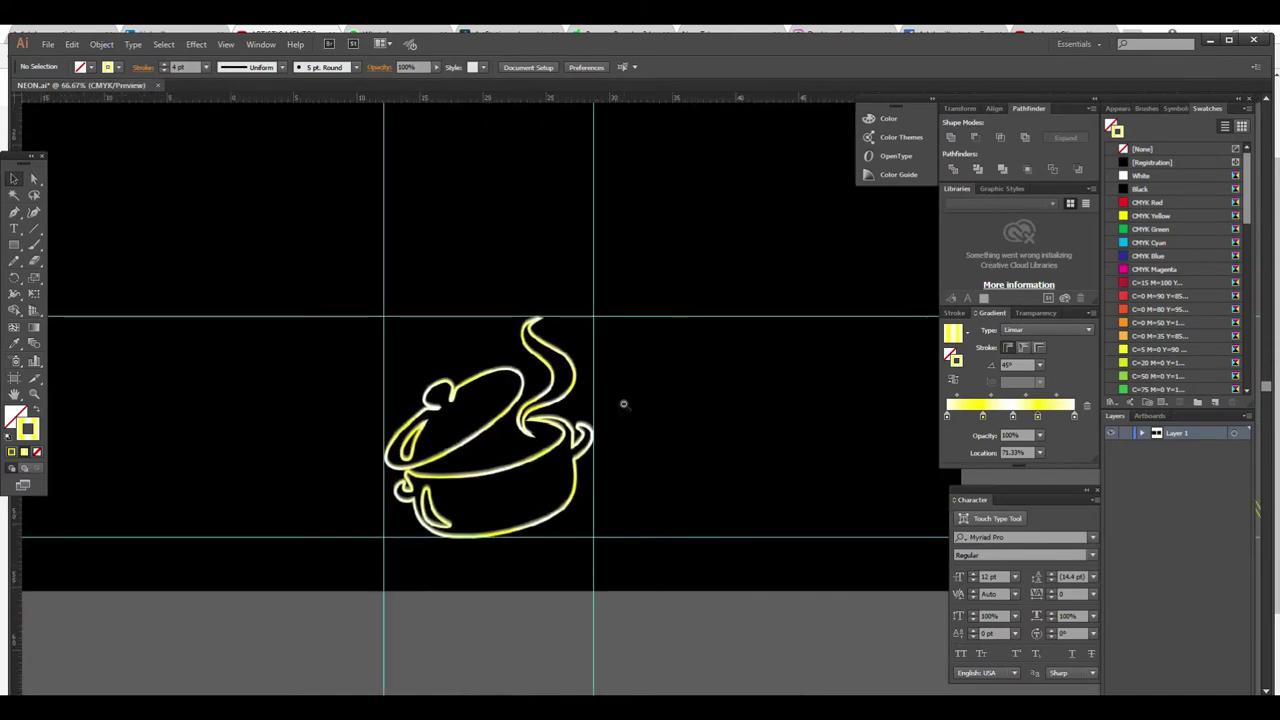
key(ctrl+minus)
scroll(640, 412, right, 2)
key(ctrl+plus)
key(ctrl+minus)
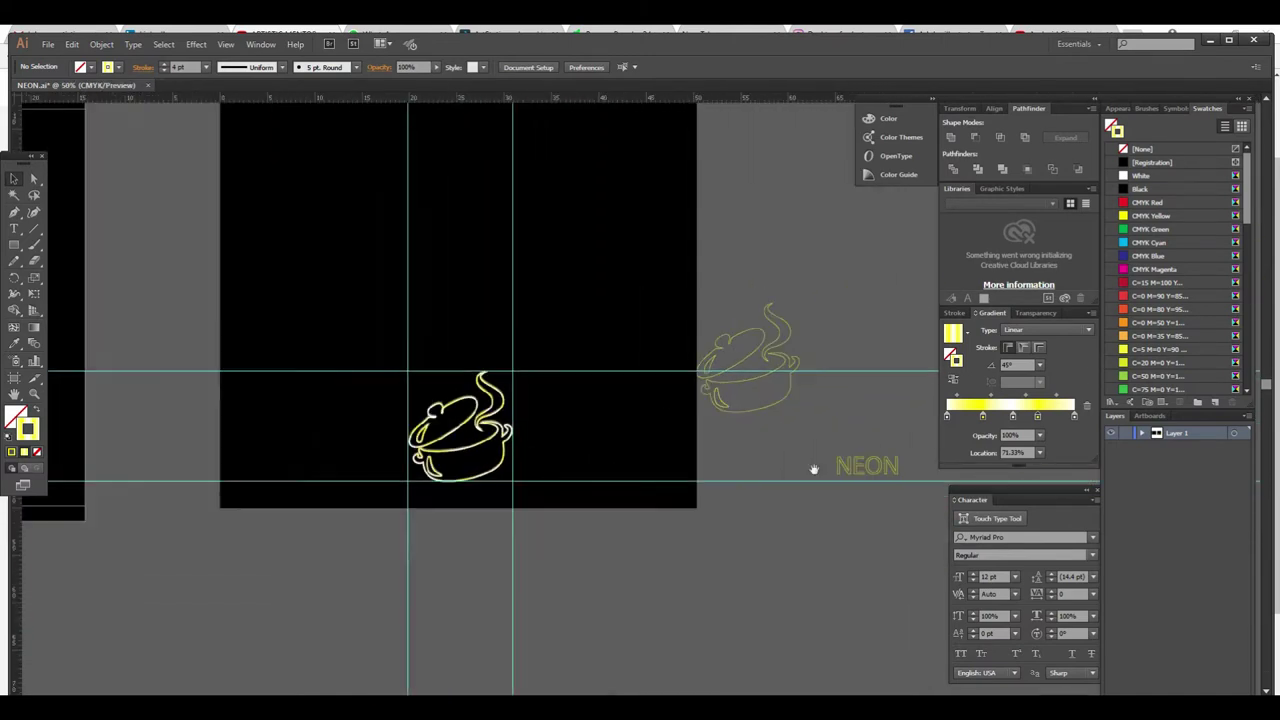
key(ctrl+plus)
scroll(480, 380, right, 2)
scroll(480, 380, down, 1)
Select the whole glowing pot group and move it off below the artboard
drag(316, 268, 545, 530)
key(ctrl+minus)
scroll(520, 402, right, 2)
drag(370, 350, 689, 560)
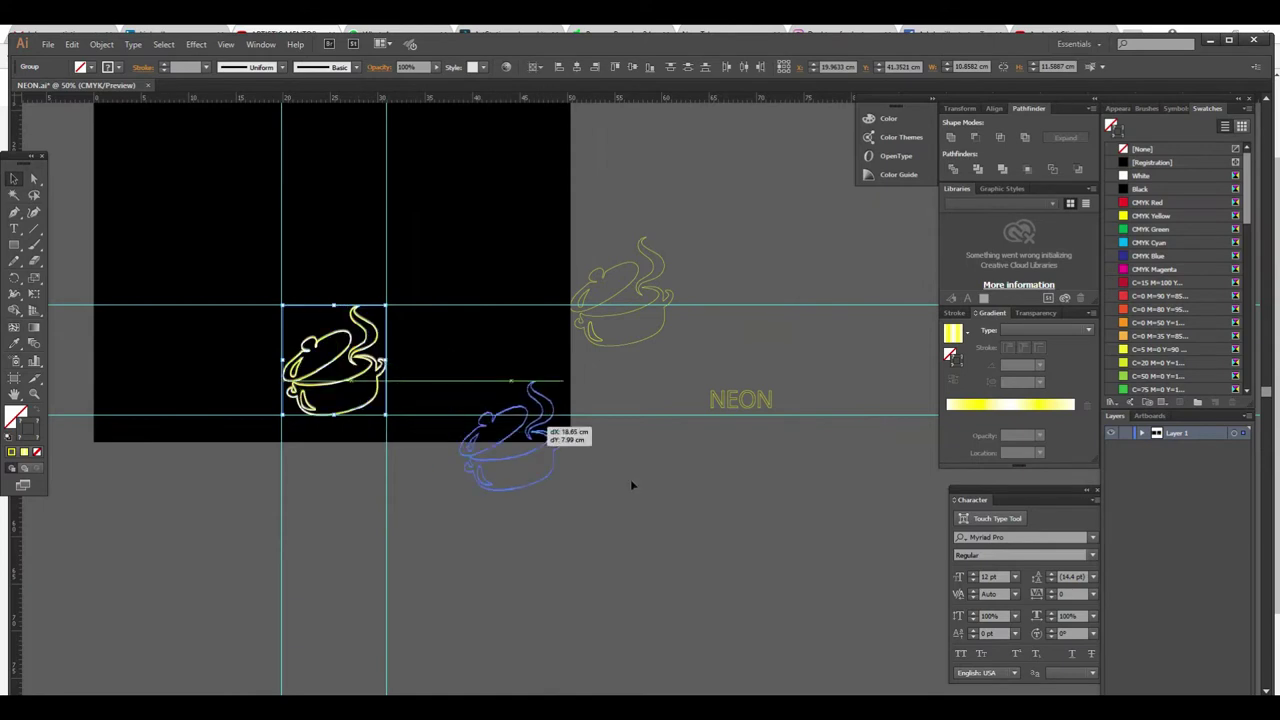
Zoom to 100% on the empty artboard and start a new text object on it
click(522, 386)
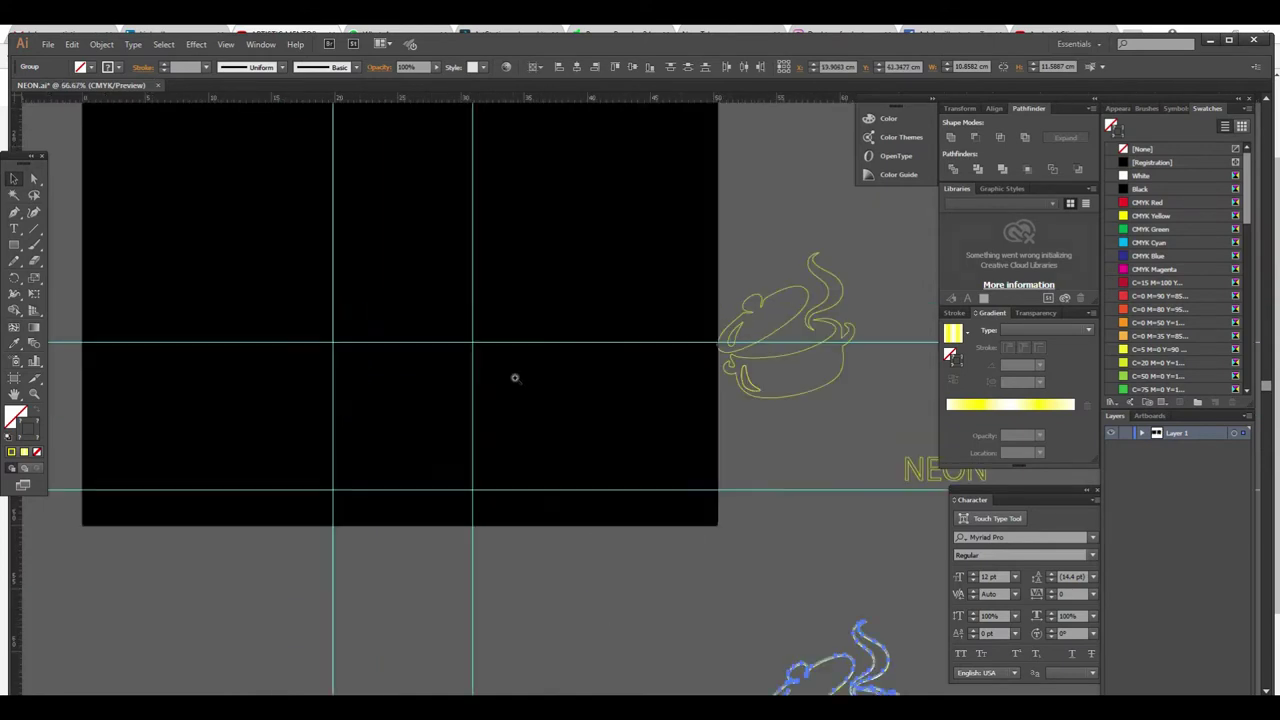
click(471, 363)
click(22, 230)
click(420, 467)
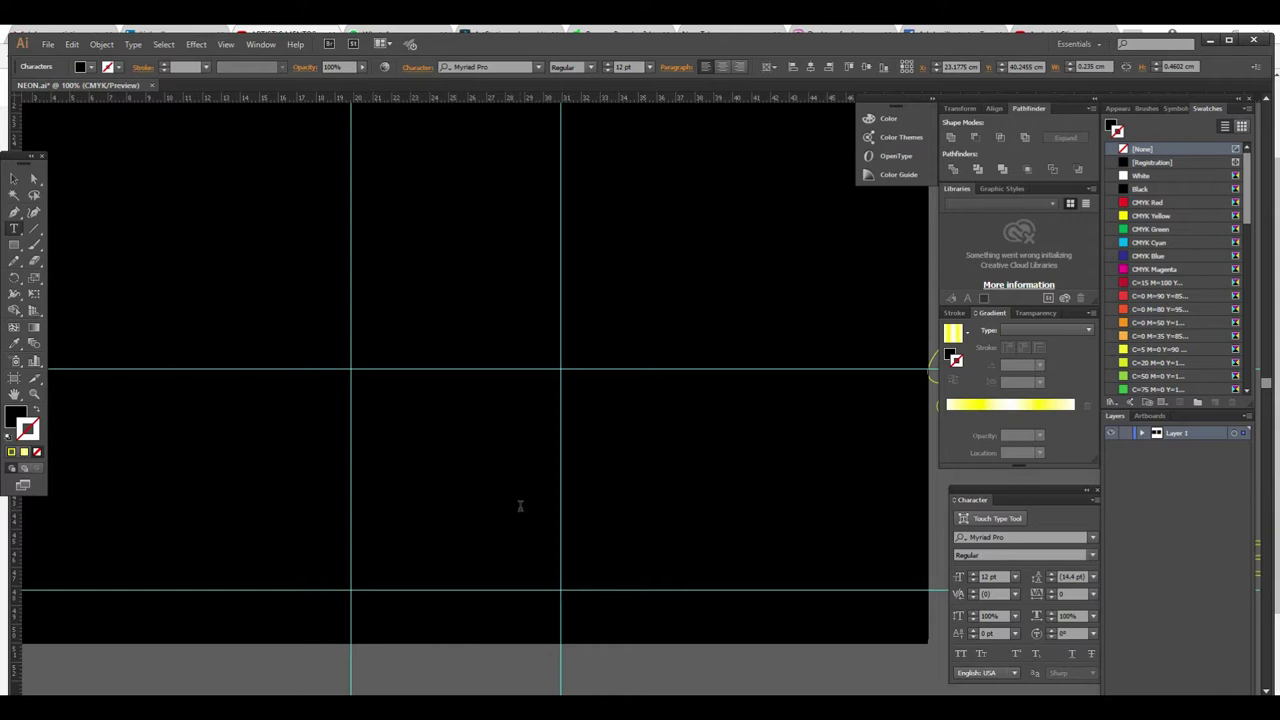
Enlarge the text to about 126 pt, fill it yellow, and change it to read 'NEON'
click(13, 180)
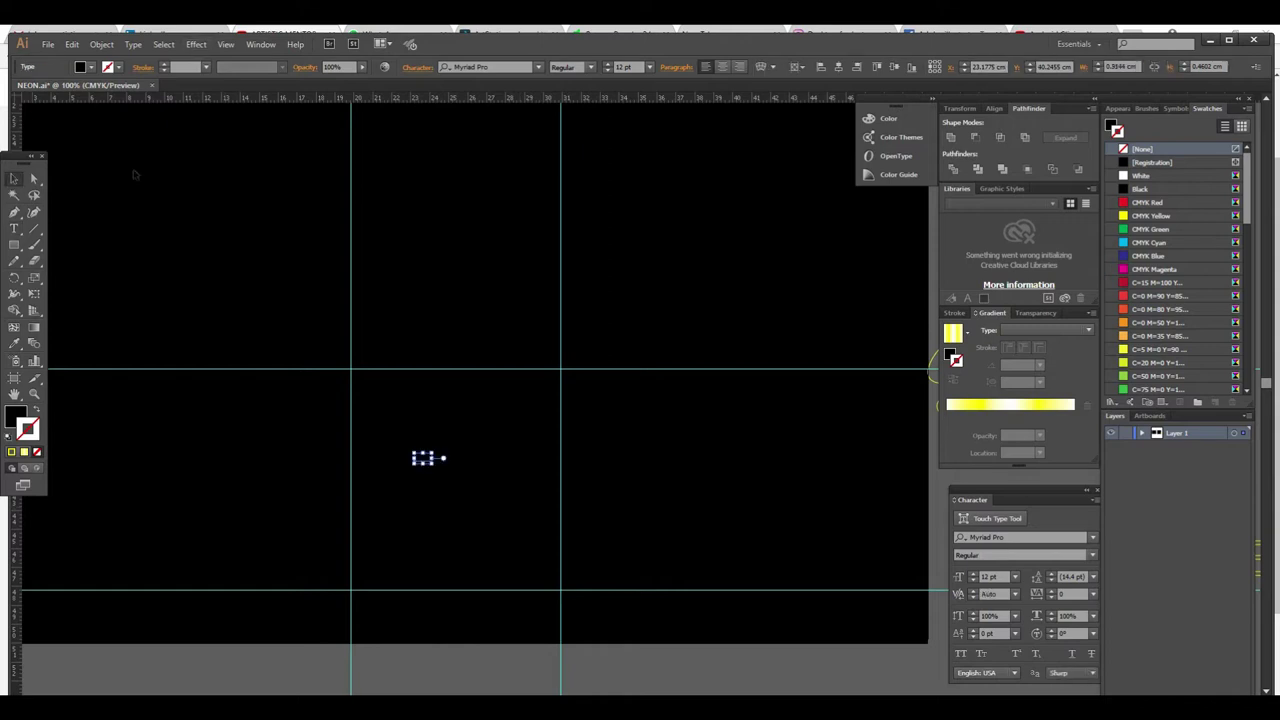
drag(433, 464, 521, 524)
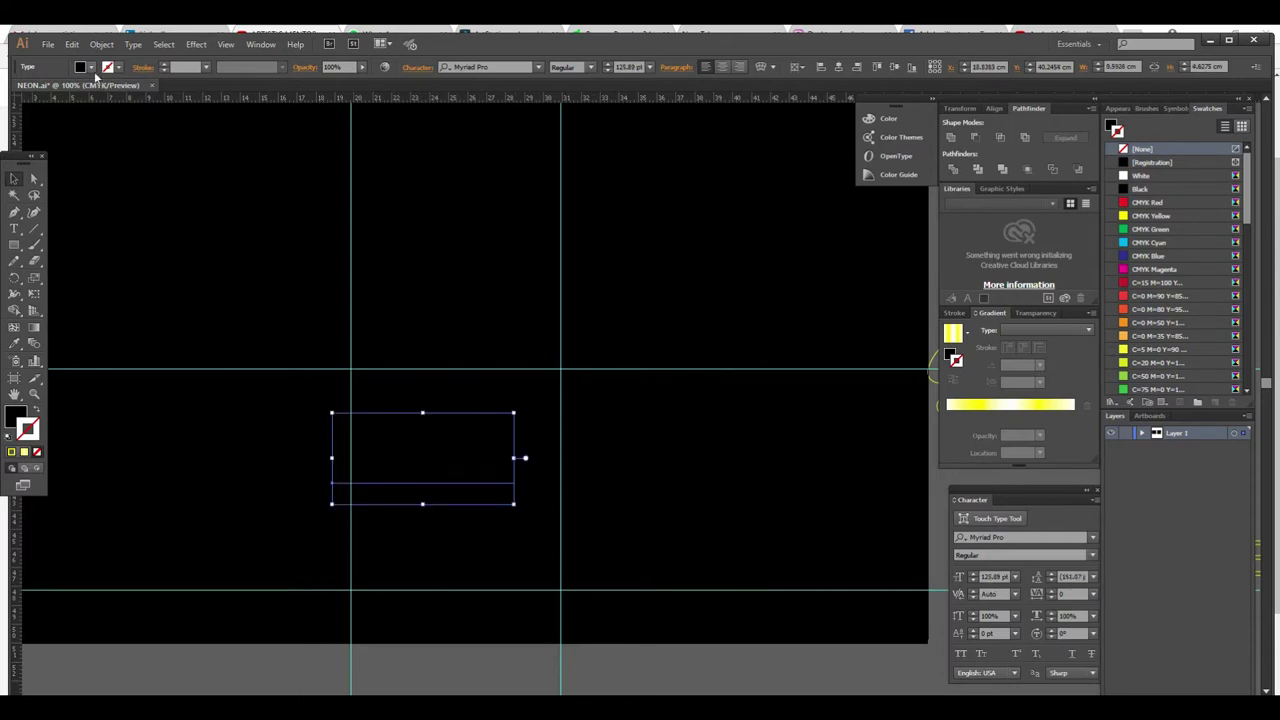
click(91, 67)
click(57, 91)
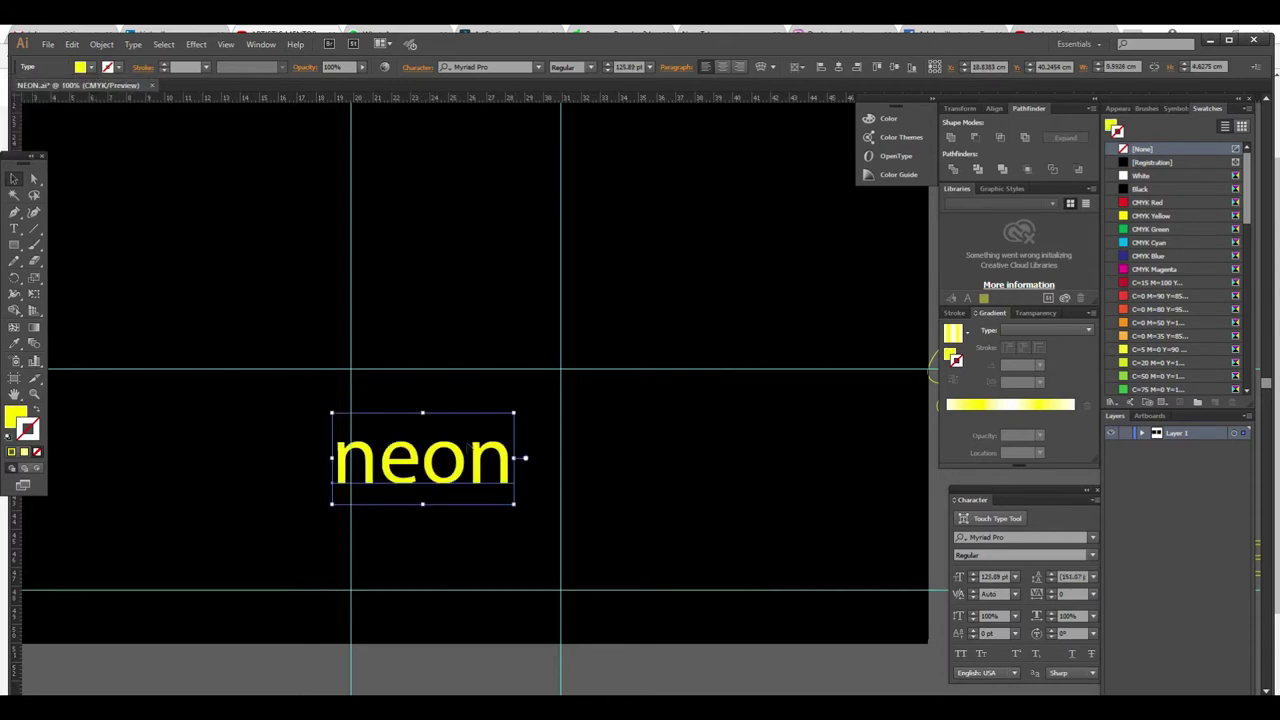
key(t)
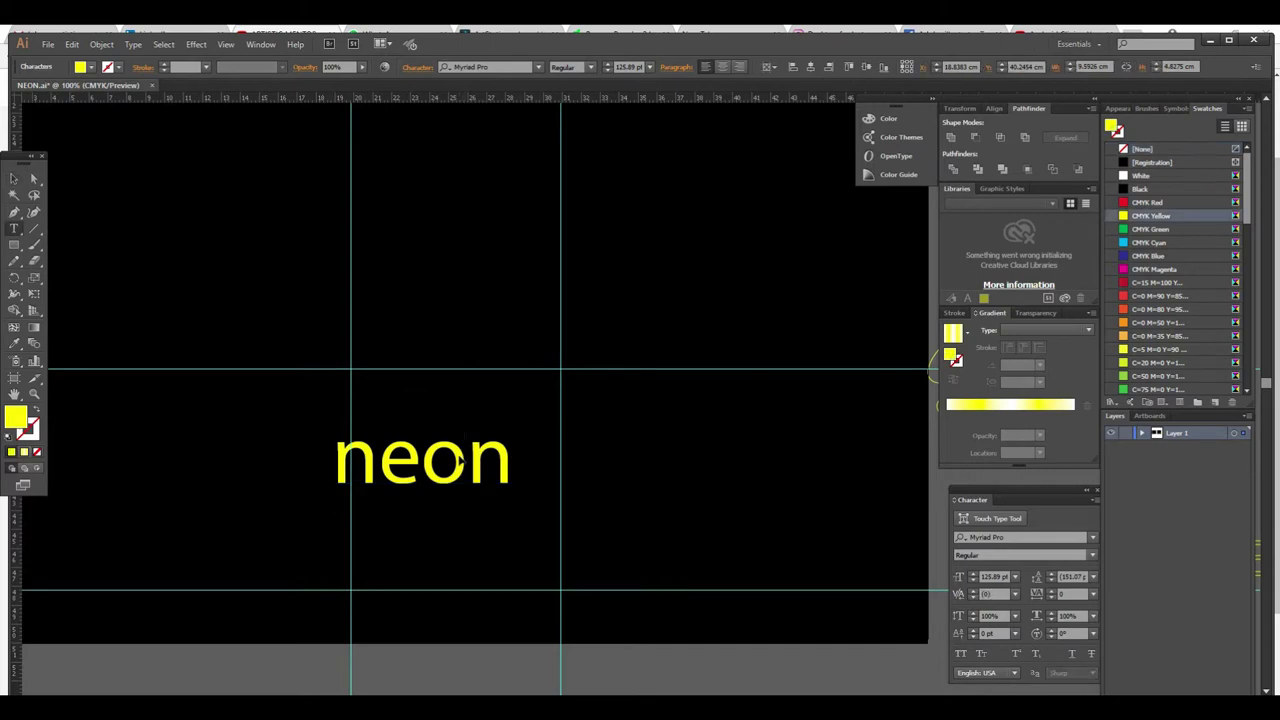
key(ctrl+a)
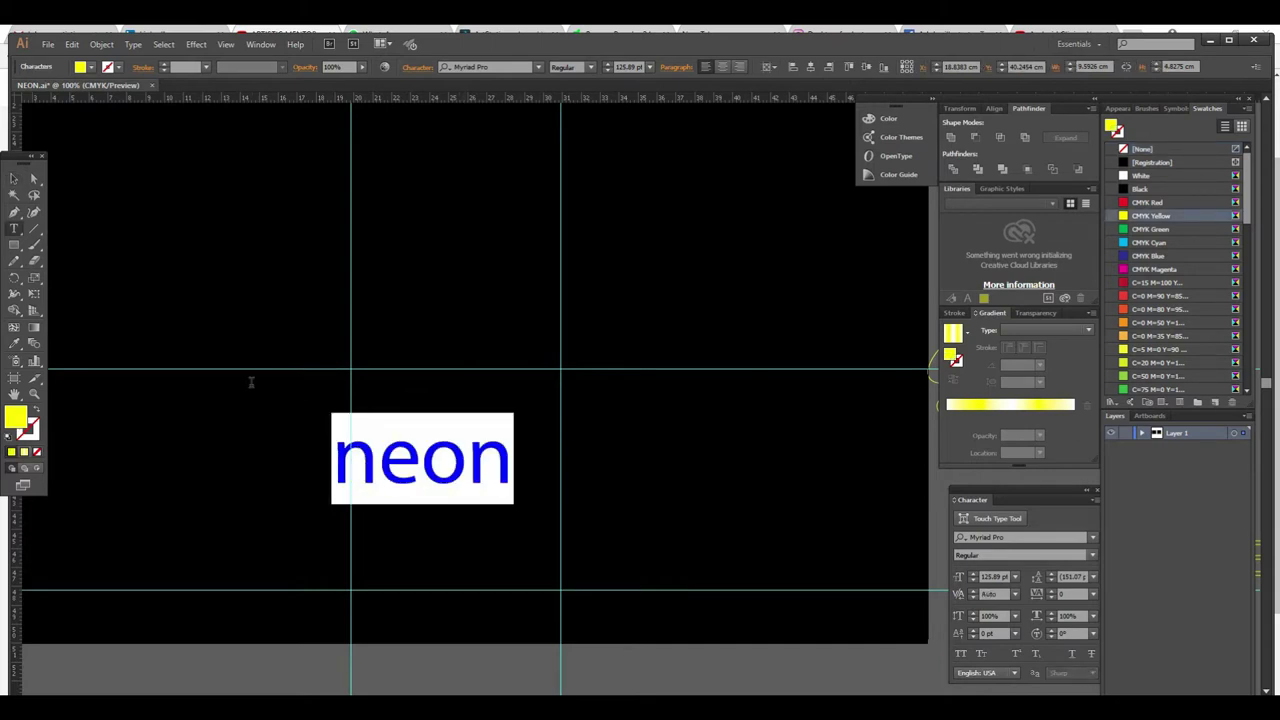
text(NEO)
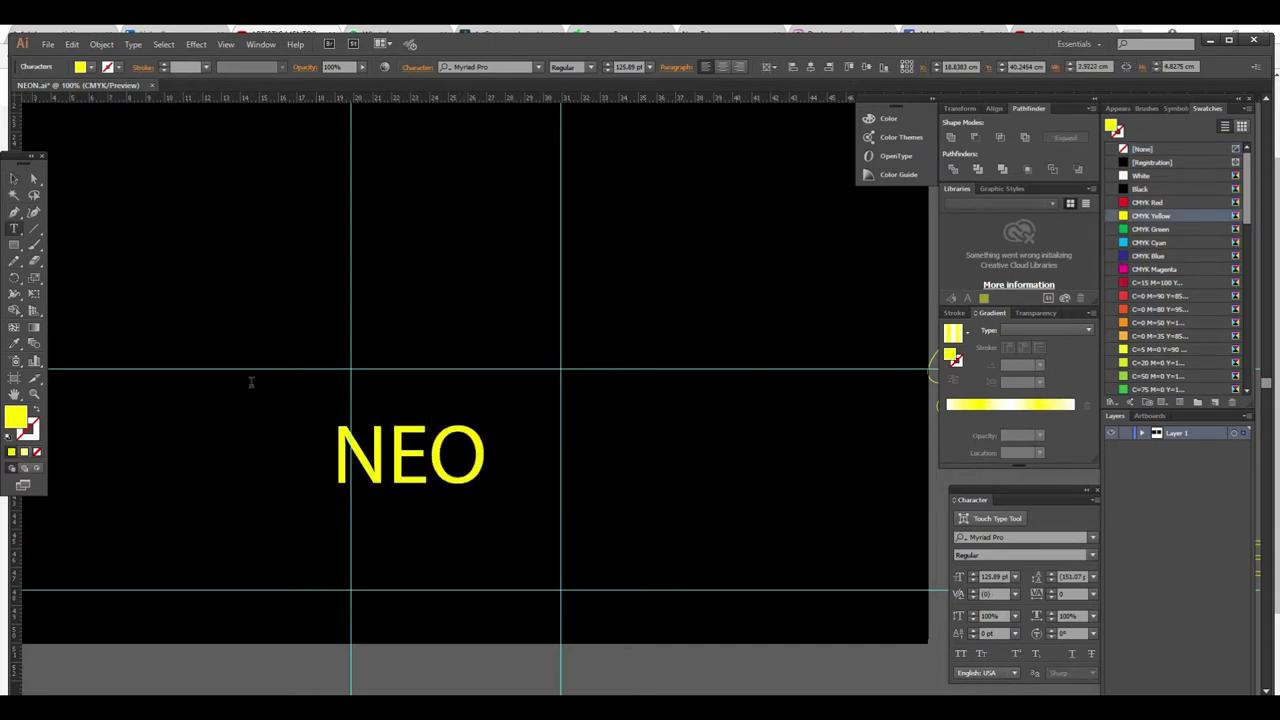
text(N)
Move the NEON text up, centred between the vertical guides
click(13, 178)
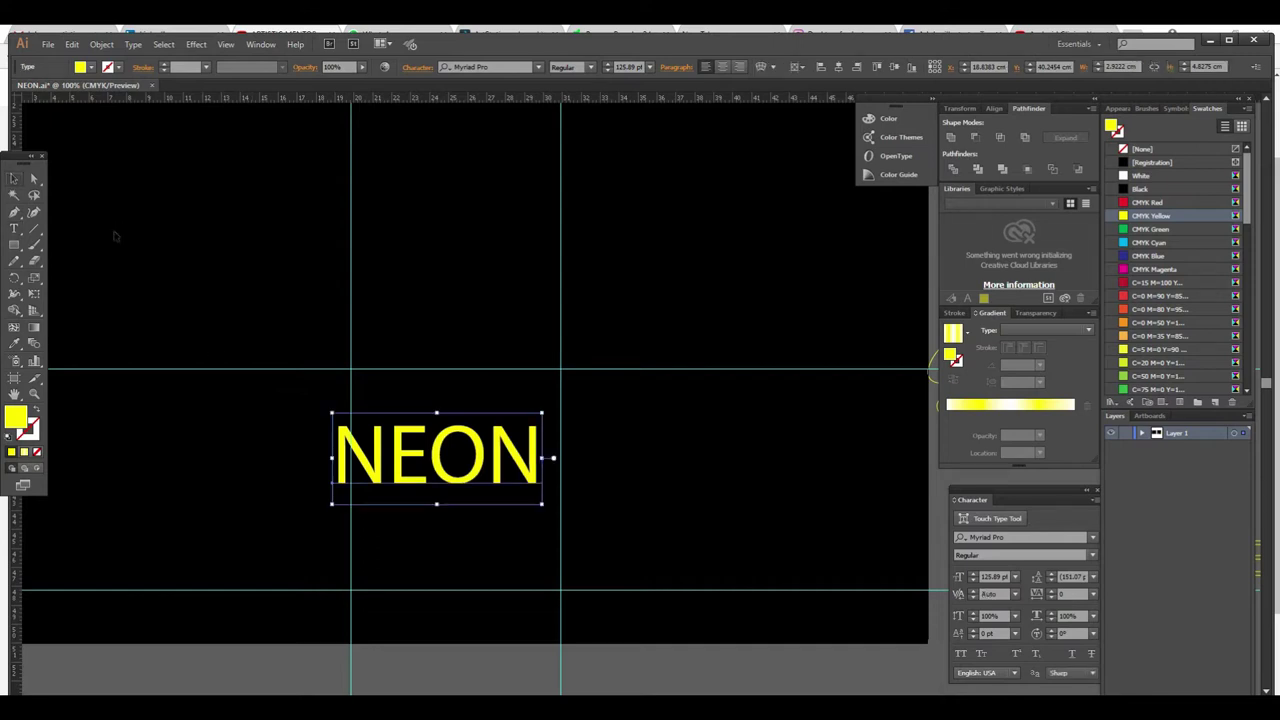
drag(538, 477, 546, 437)
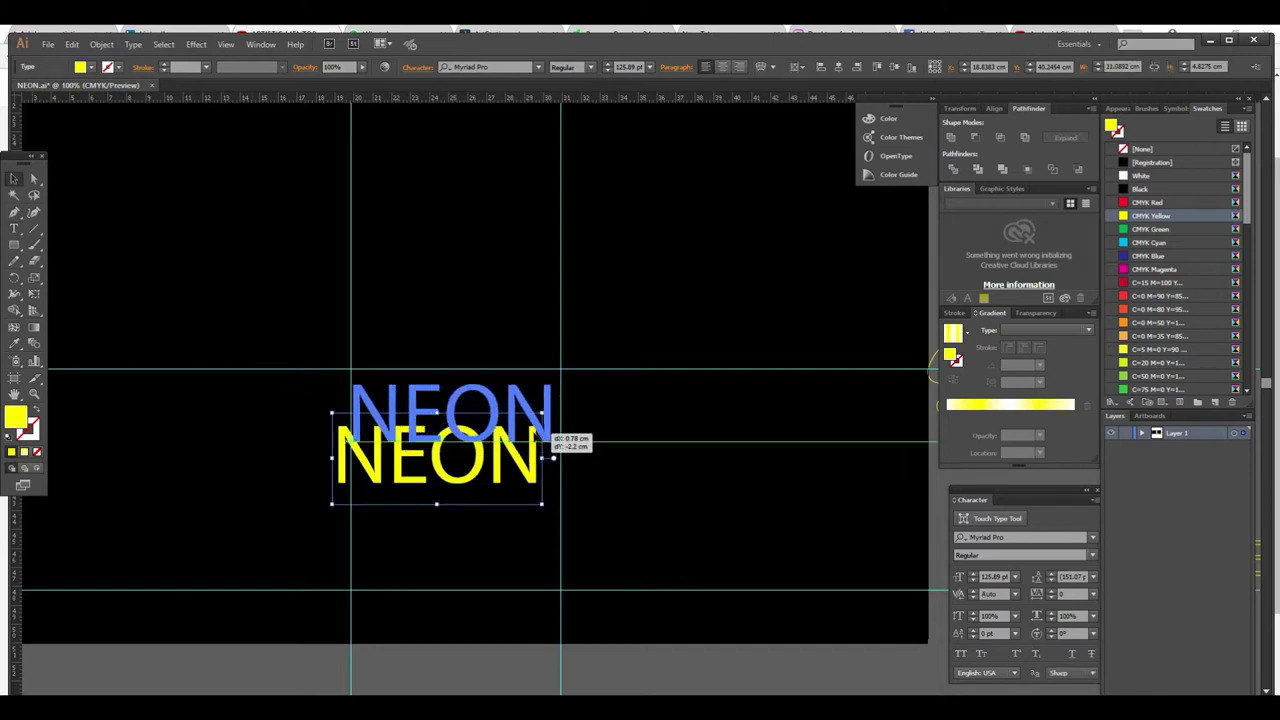
drag(546, 437, 566, 468)
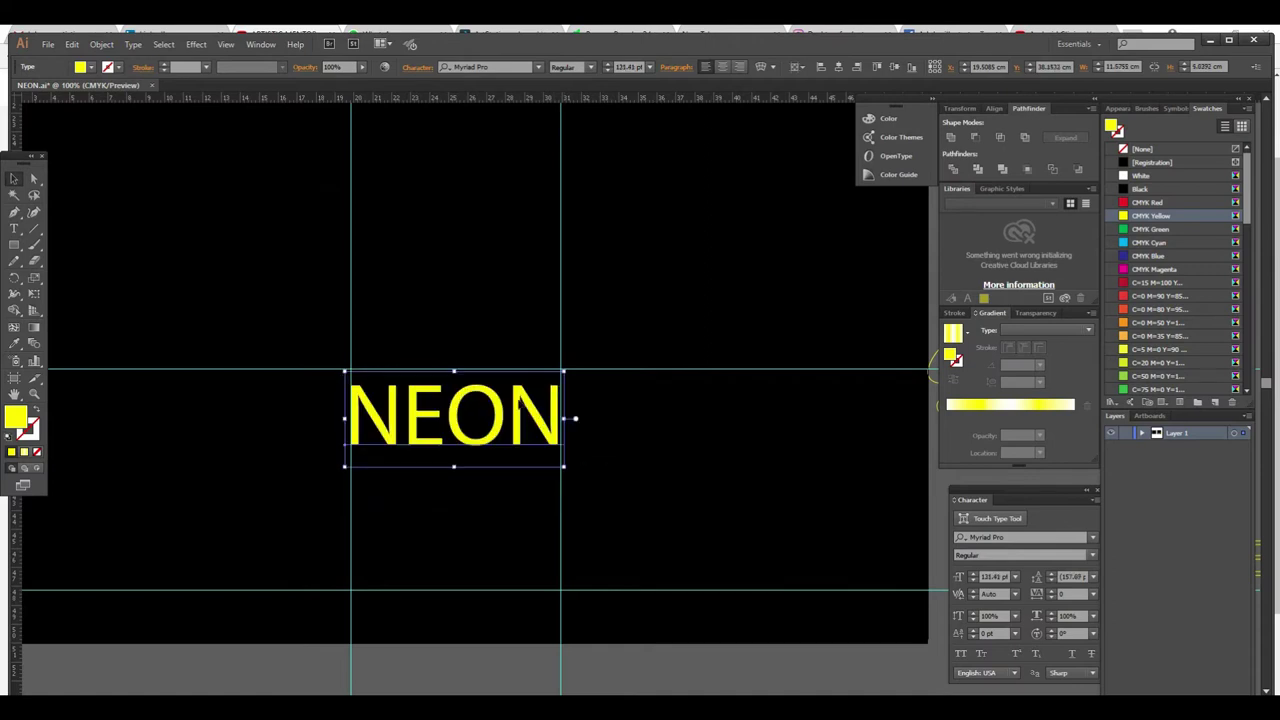
Convert the NEON text to outlines, then undo the conversion
right_click(519, 402)
click(588, 493)
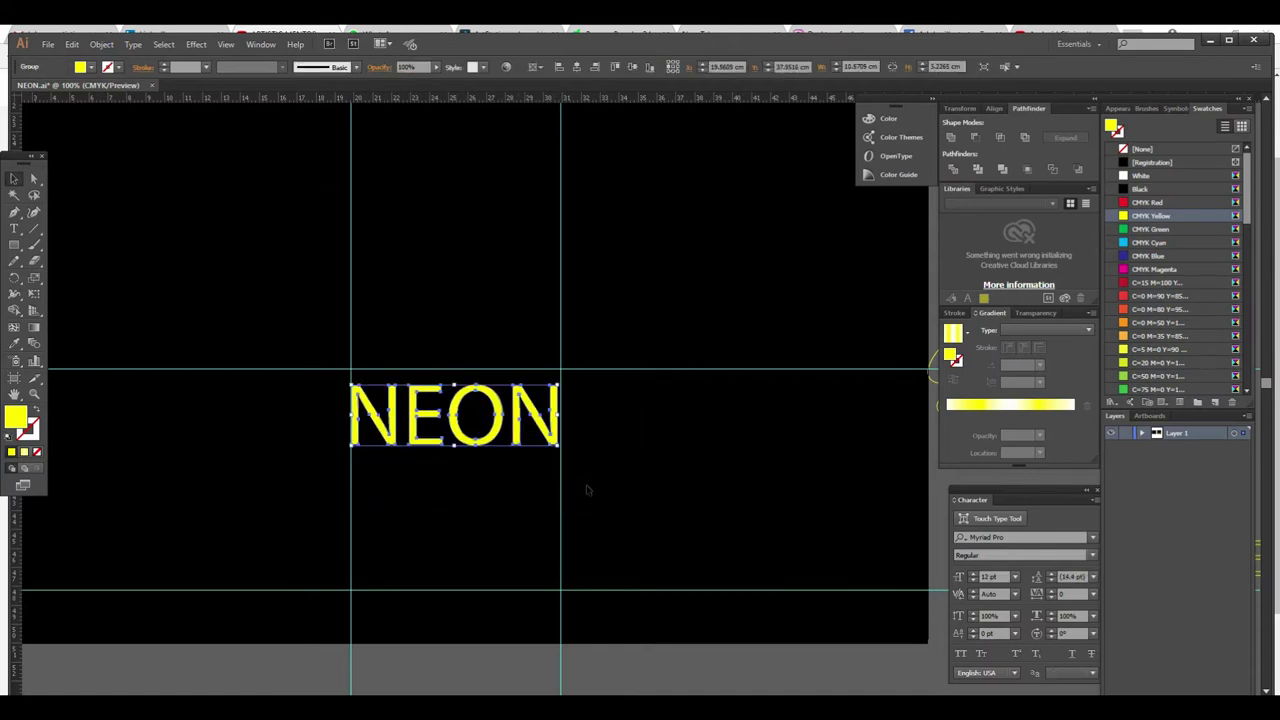
scroll(626, 444, down, 1)
scroll(663, 431, down, 1)
scroll(537, 517, down, 1)
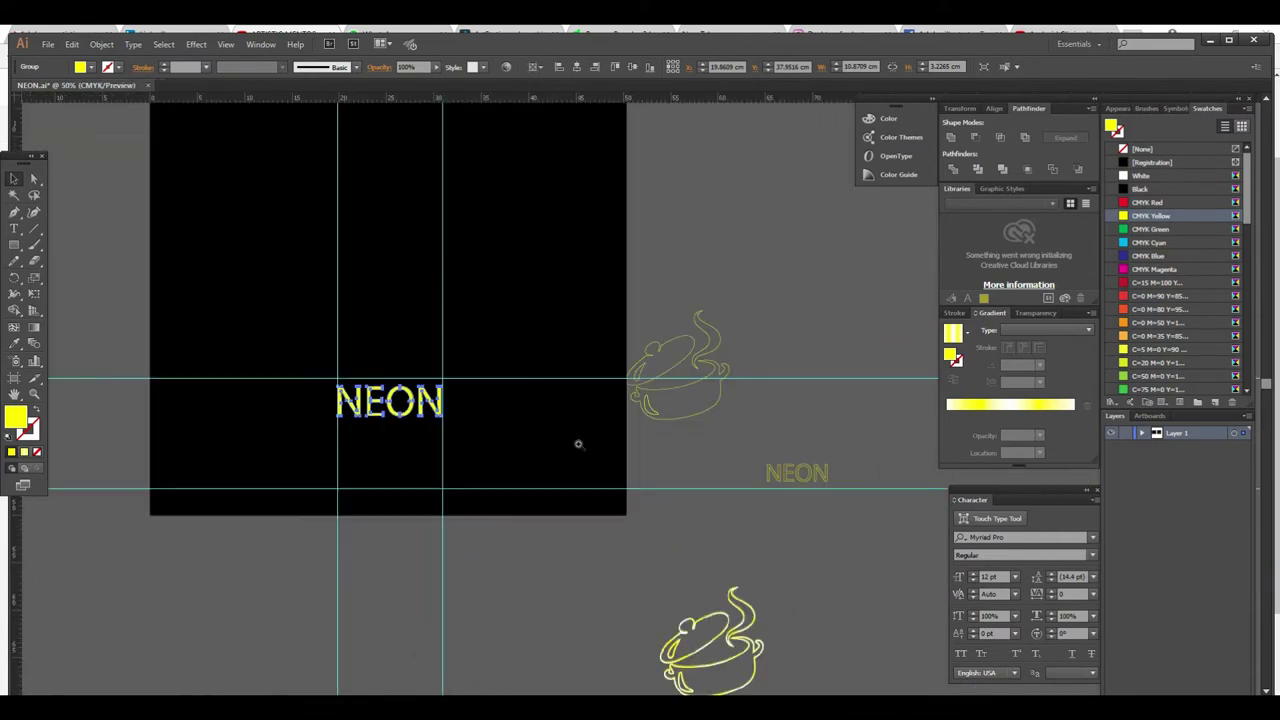
scroll(577, 443, up, 1)
key(ctrl+z)
scroll(597, 403, up, 1)
scroll(591, 409, up, 1)
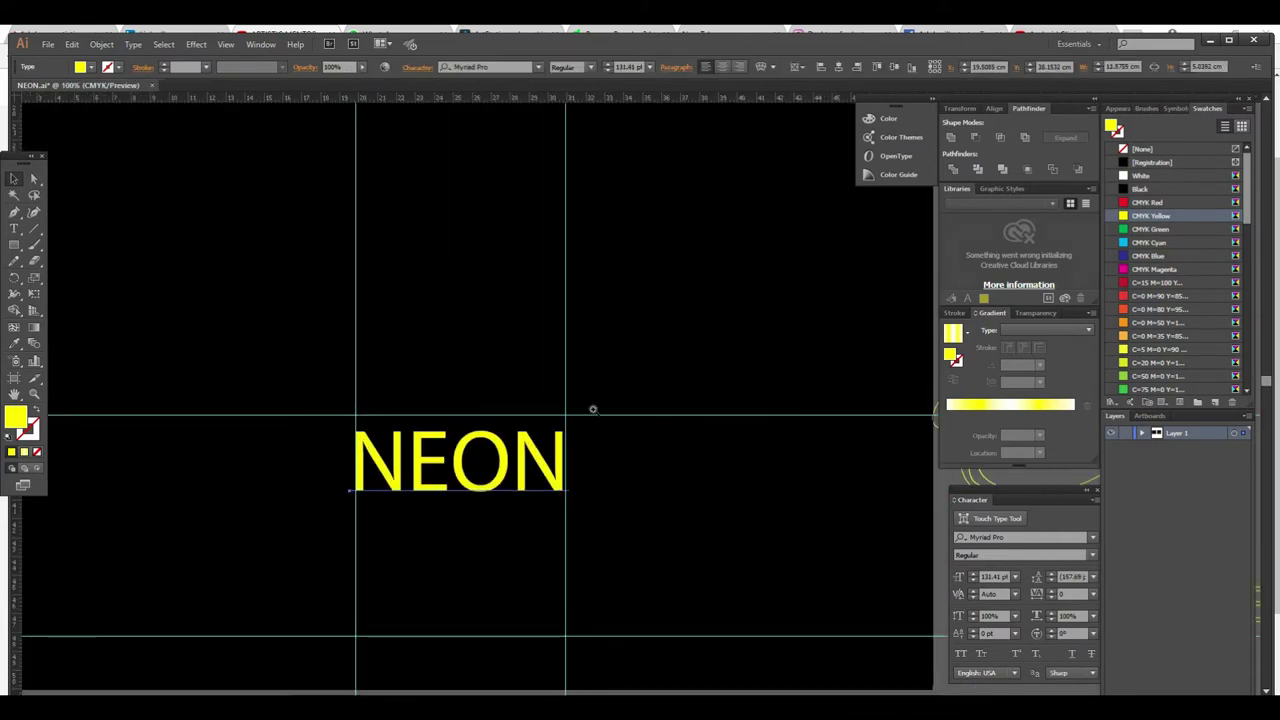
Give the NEON text a yellow stroke and no fill
click(118, 68)
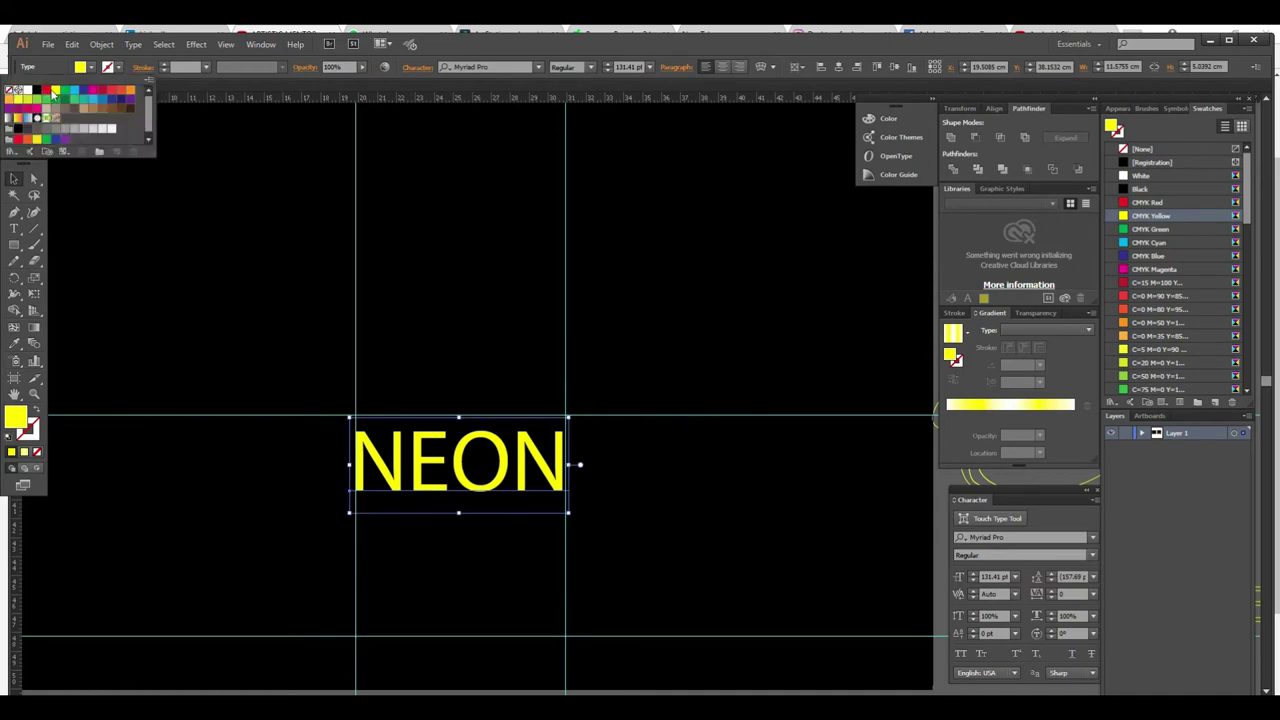
click(55, 91)
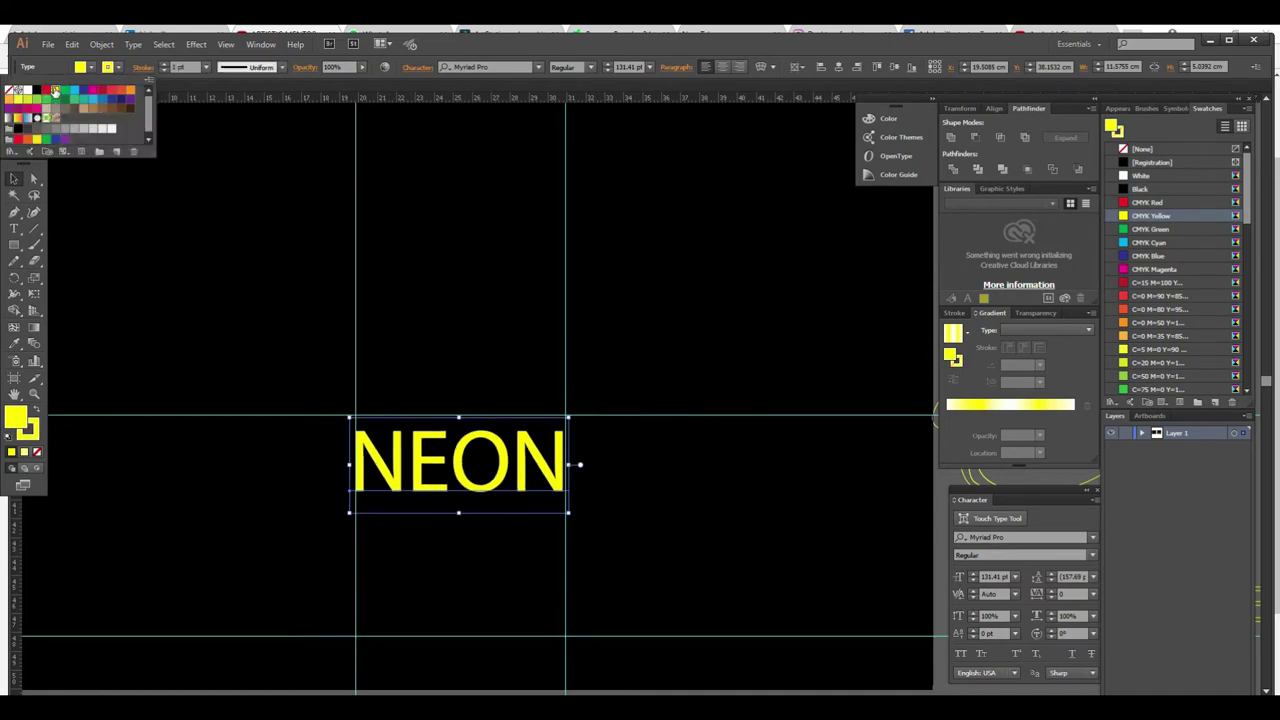
click(104, 72)
click(89, 72)
click(14, 91)
click(512, 337)
Convert the yellow-stroked NEON text to outlines and pan across the artboard
click(609, 480)
key(ctrl+plus)
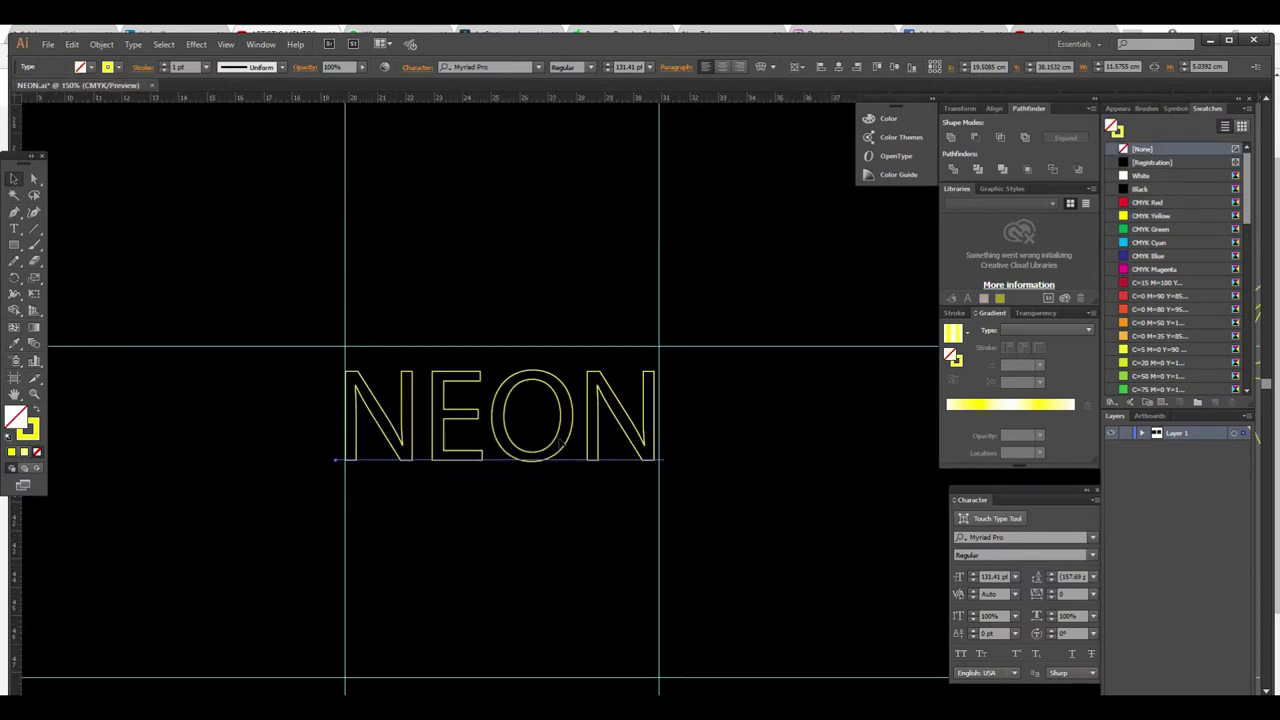
right_click(559, 444)
click(620, 529)
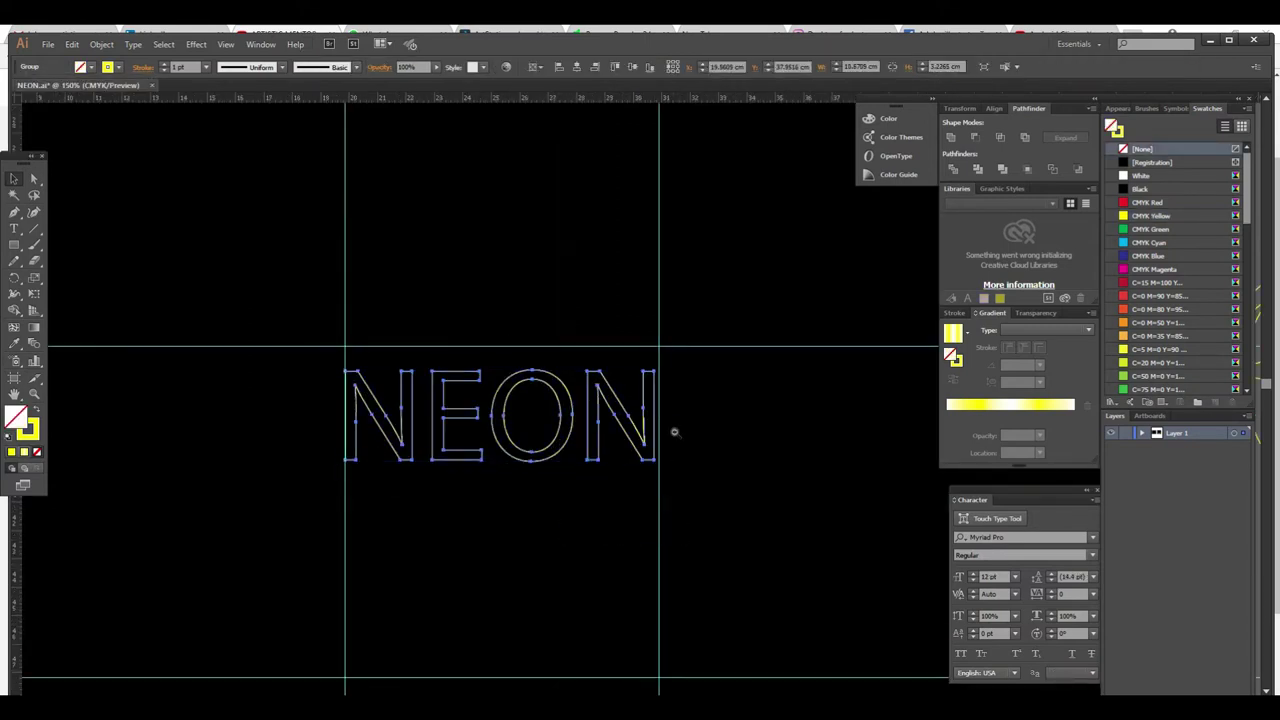
key(ctrl+minus)
key(ctrl+minus)
drag(640, 429, 604, 498)
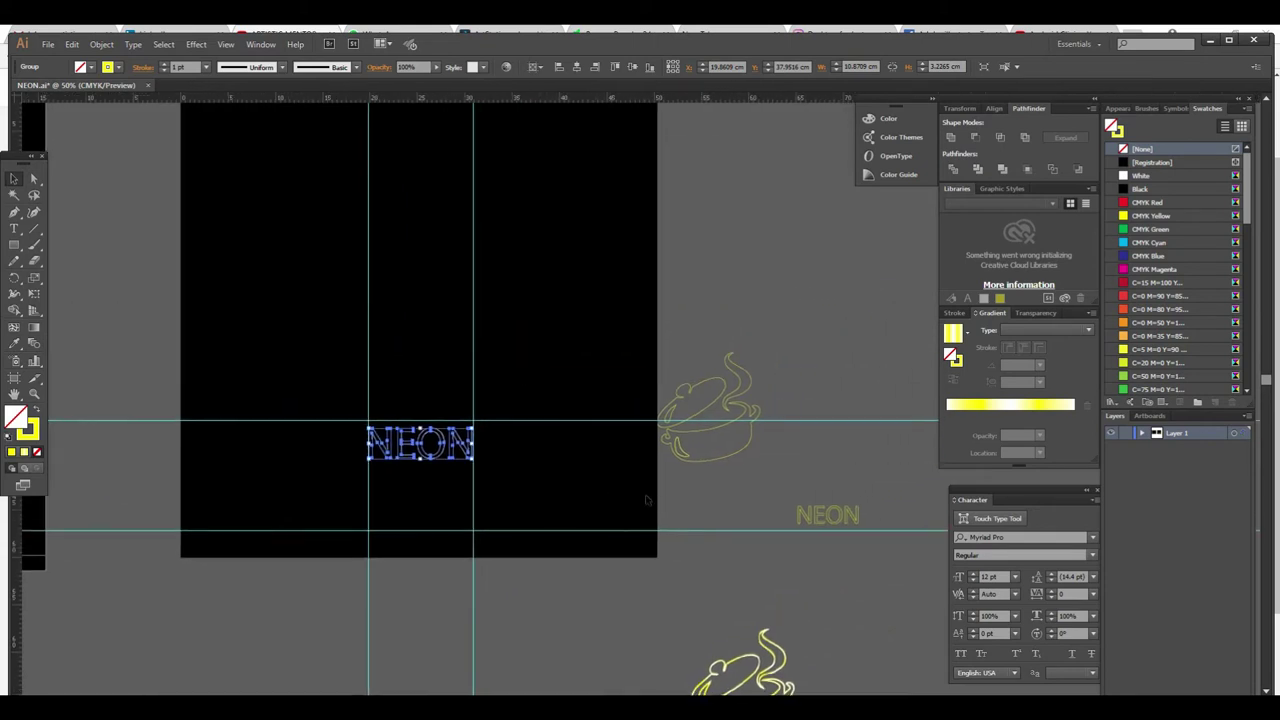
Pan back to the NEON outlines, marquee-select the group and nudge it up
click(647, 500)
key(ctrl+plus)
drag(571, 457, 374, 286)
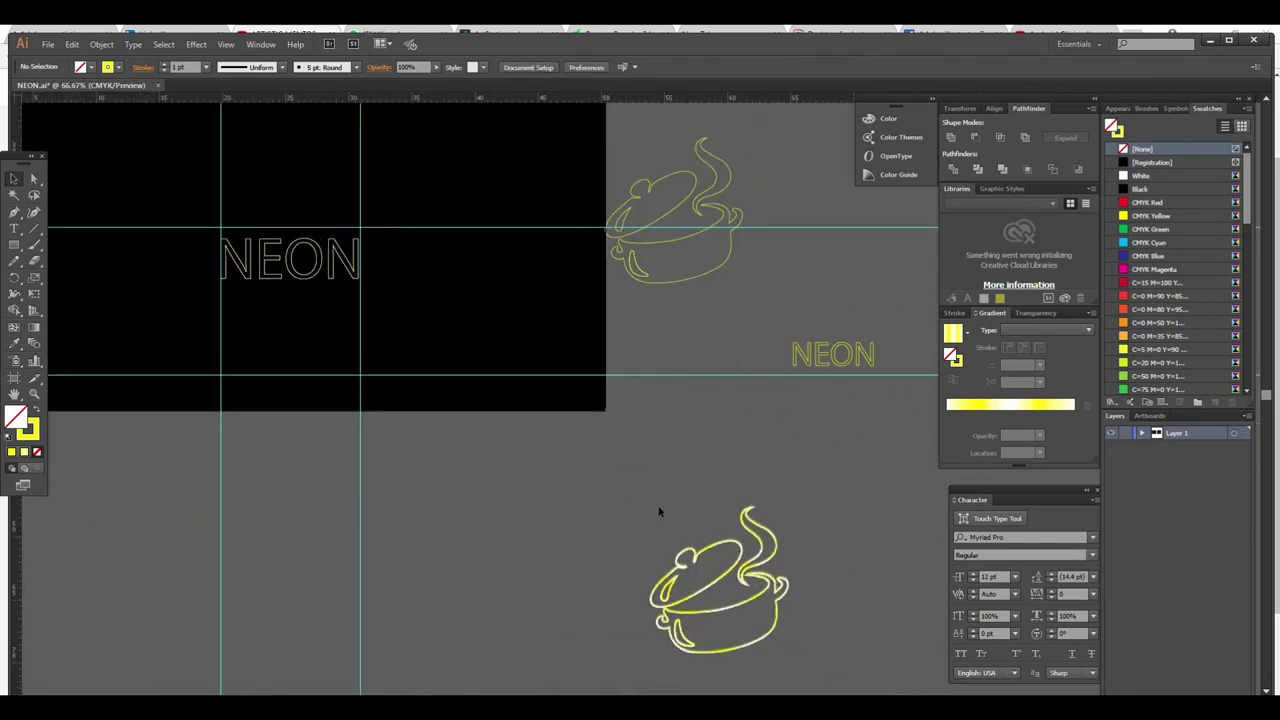
drag(557, 454, 646, 634)
scroll(446, 497, up, 2)
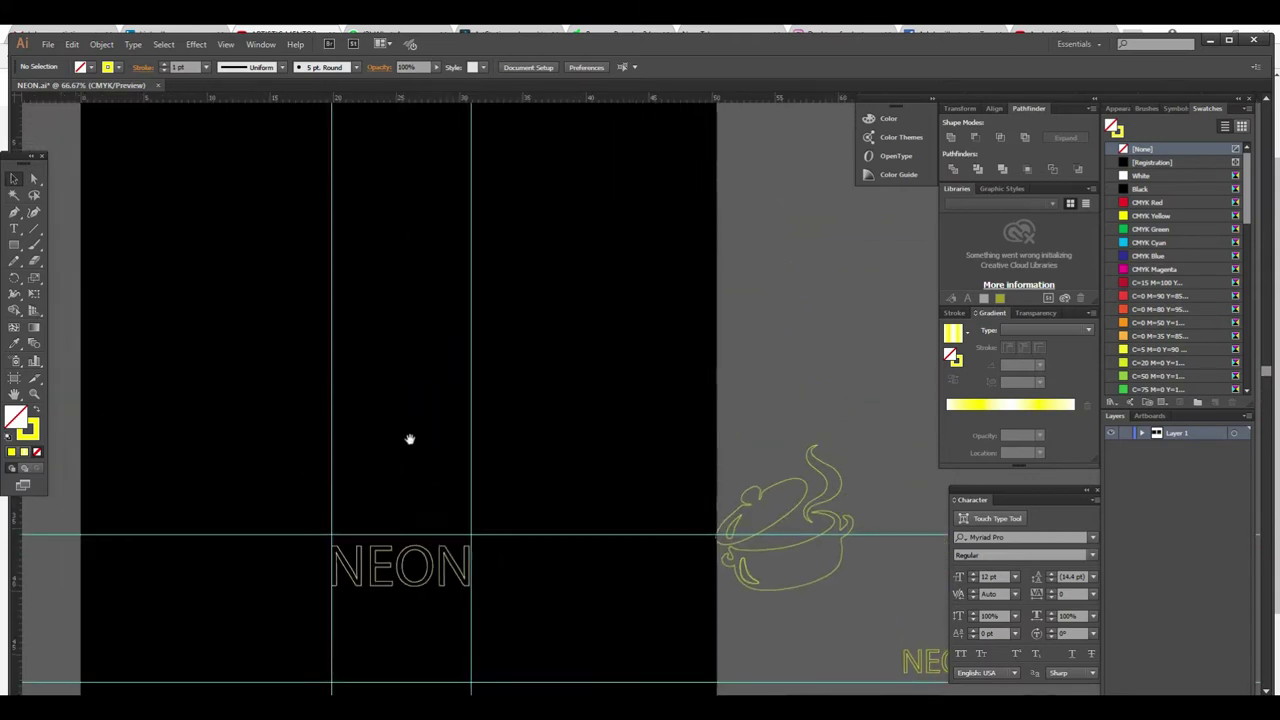
drag(409, 440, 469, 458)
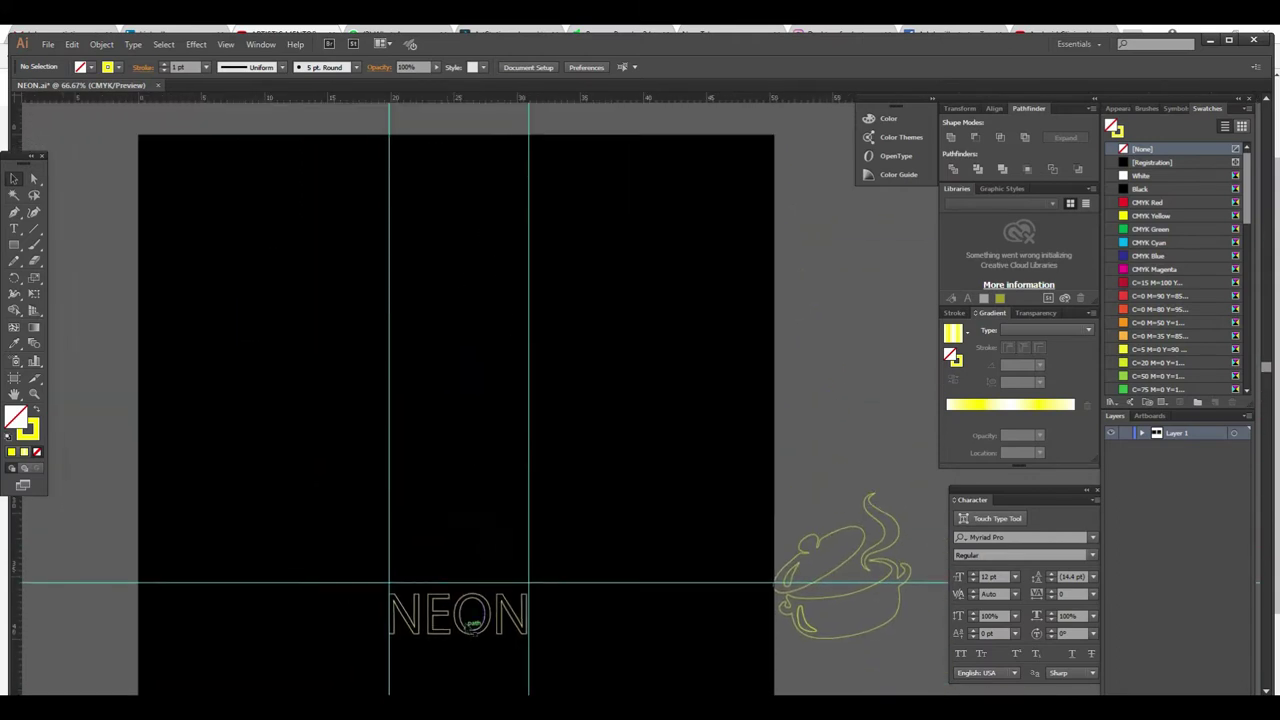
drag(372, 564, 630, 690)
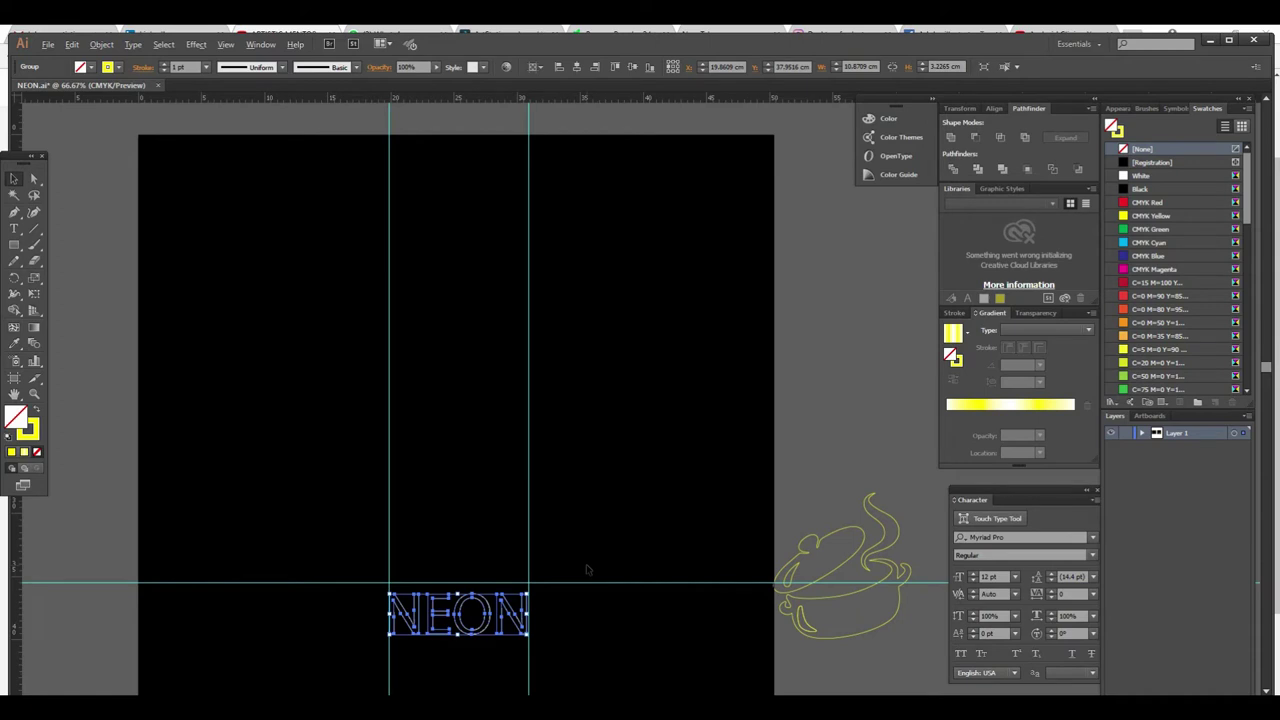
key(Up)
Duplicate the NEON group upward three times with Alt+Shift+Up, stacking four copies
key(alt+shift+Up)
key(alt+shift+Up)
key(alt+shift+Up)
key(alt+shift+Up)
key(alt+shift+Up)
key(alt+shift+Up)
key(Up)
key(Up)
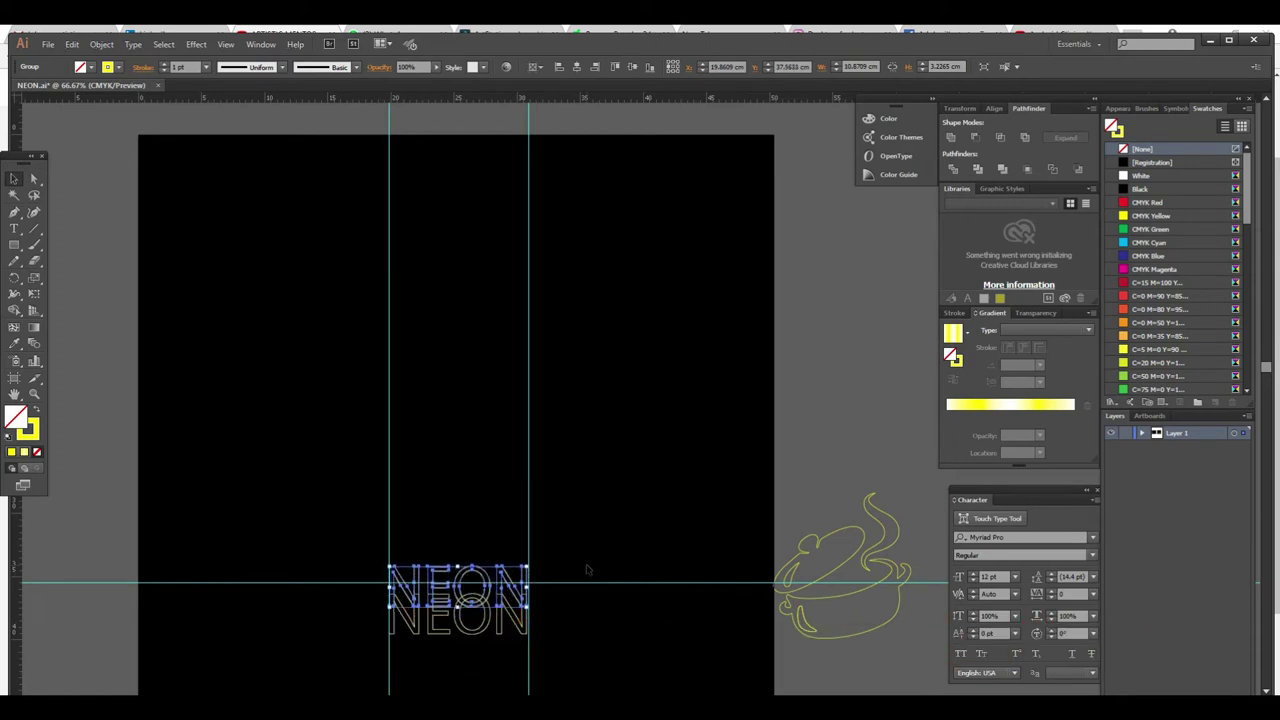
key(Up)
key(Up)
key(Up)
key(Up)
key(Up)
key(Up)
key(Up)
key(Up)
key(Up)
key(Up)
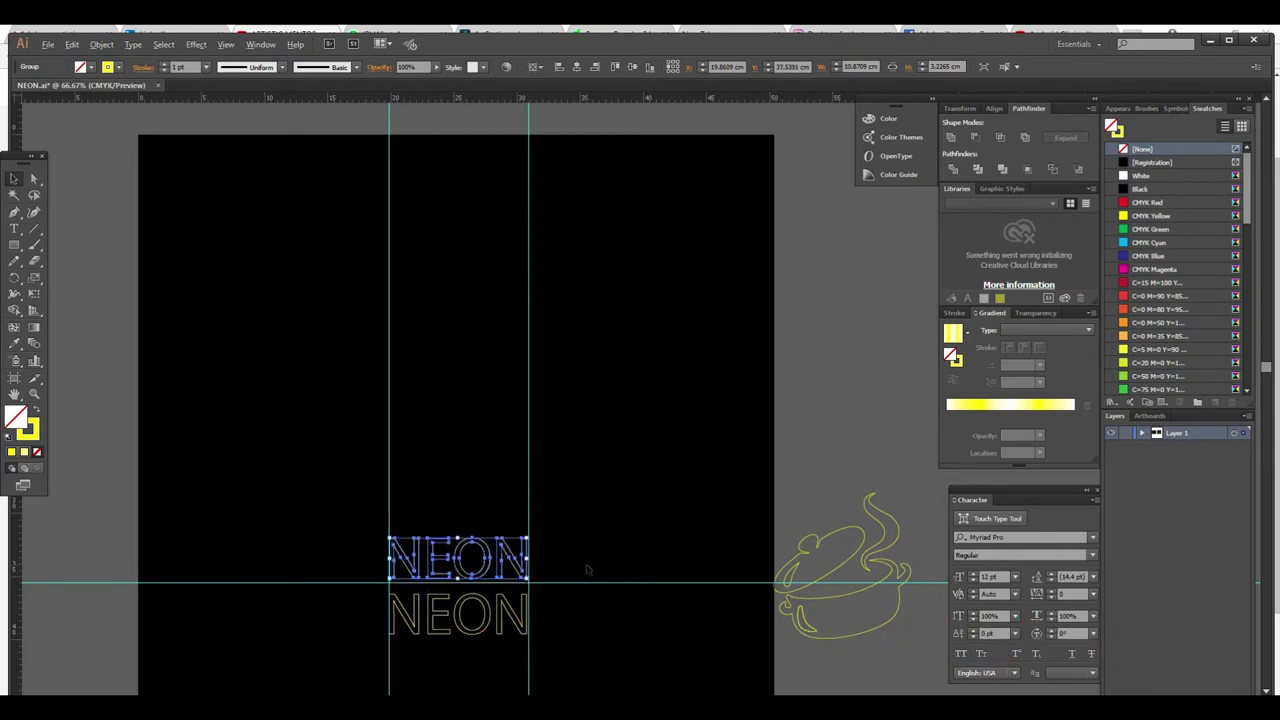
key(alt+shift+Up)
key(alt+shift+Up)
key(alt+shift+Up)
key(alt+shift+Up)
key(alt+shift+Up)
key(alt+shift+Up)
key(alt+shift+Up)
key(alt+shift+Up)
key(alt+shift+Up)
key(alt+shift+Up)
key(alt+shift+Up)
key(alt+shift+Up)
key(alt+shift+Up)
key(alt+shift+Up)
key(alt+shift+Up)
key(alt+shift+Up)
key(alt+shift+Up)
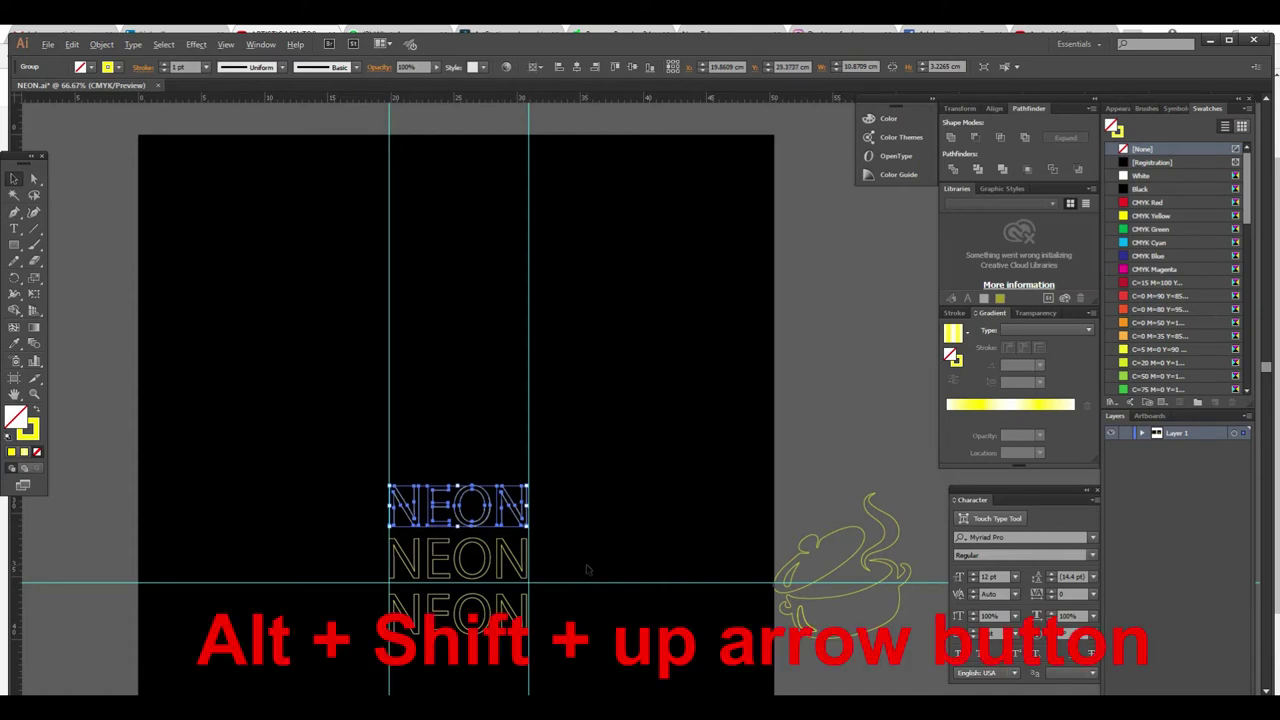
key(alt+shift+Up)
key(alt+shift+Up)
key(alt+shift+Up)
key(alt+shift+Up)
key(alt+shift+Up)
key(alt+shift+Up)
key(alt+shift+Up)
key(alt+shift+Up)
key(alt+shift+Up)
key(alt+shift+Up)
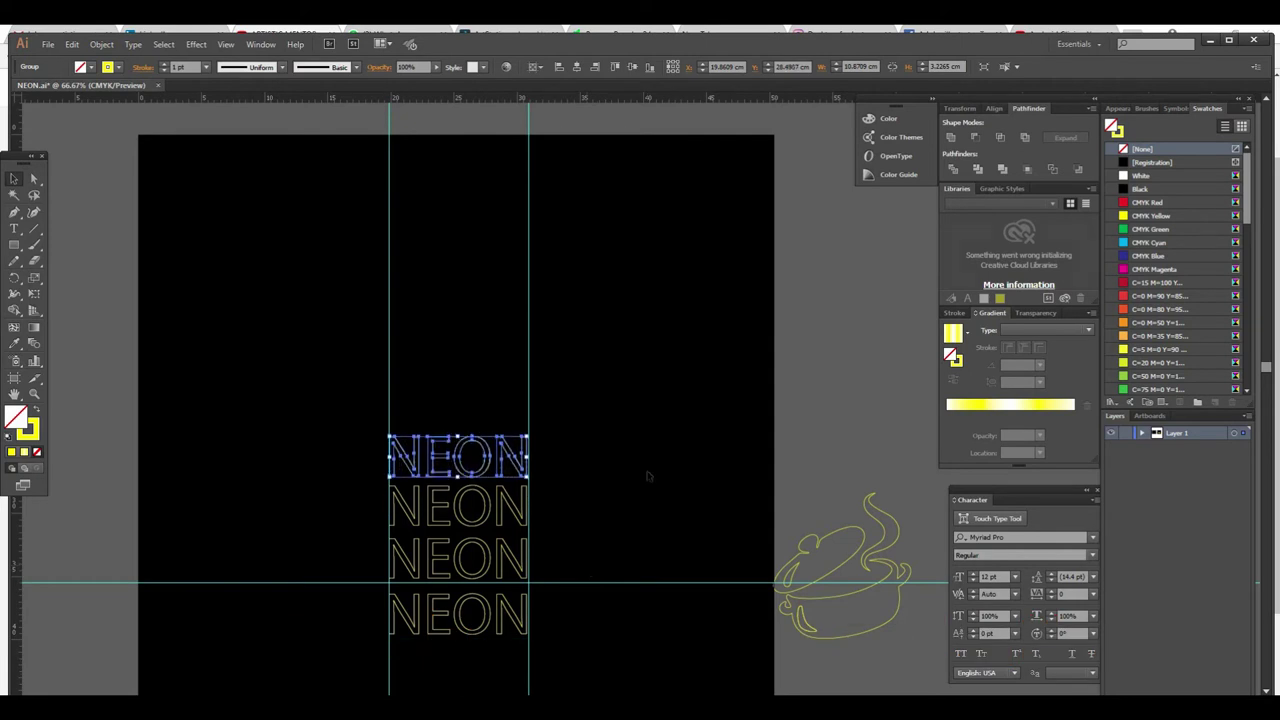
key(ctrl+plus)
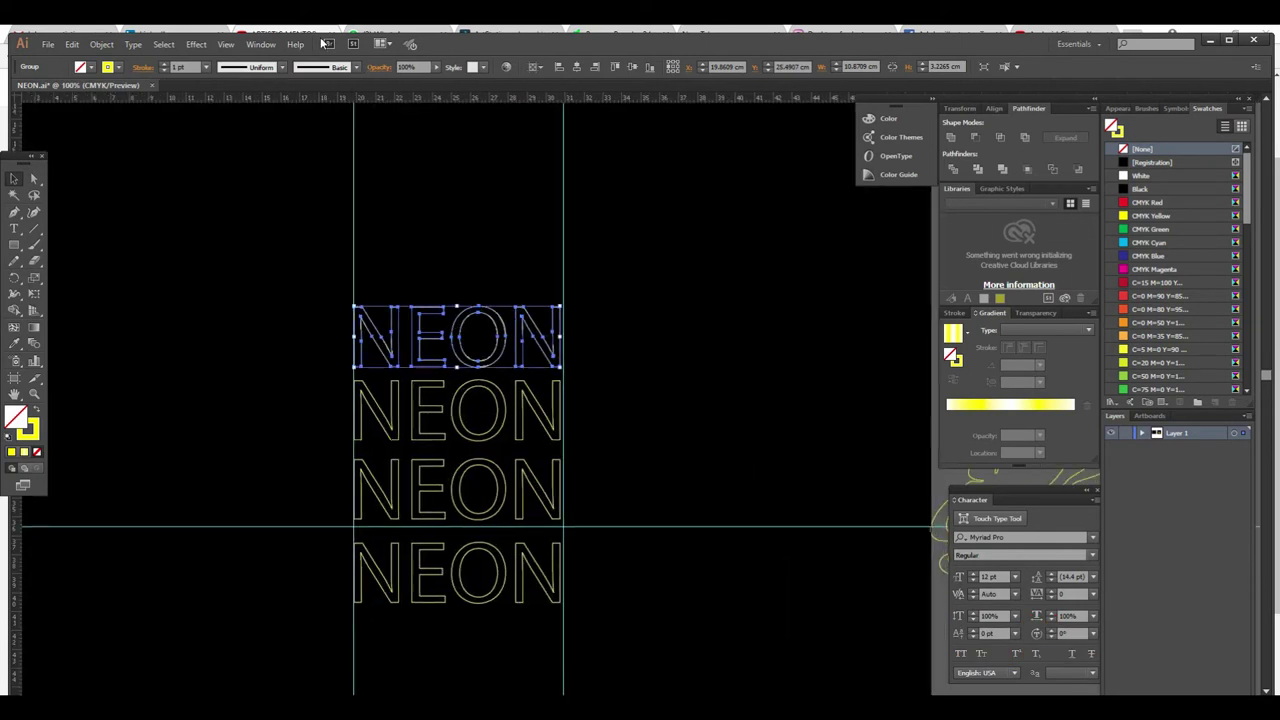
click(196, 45)
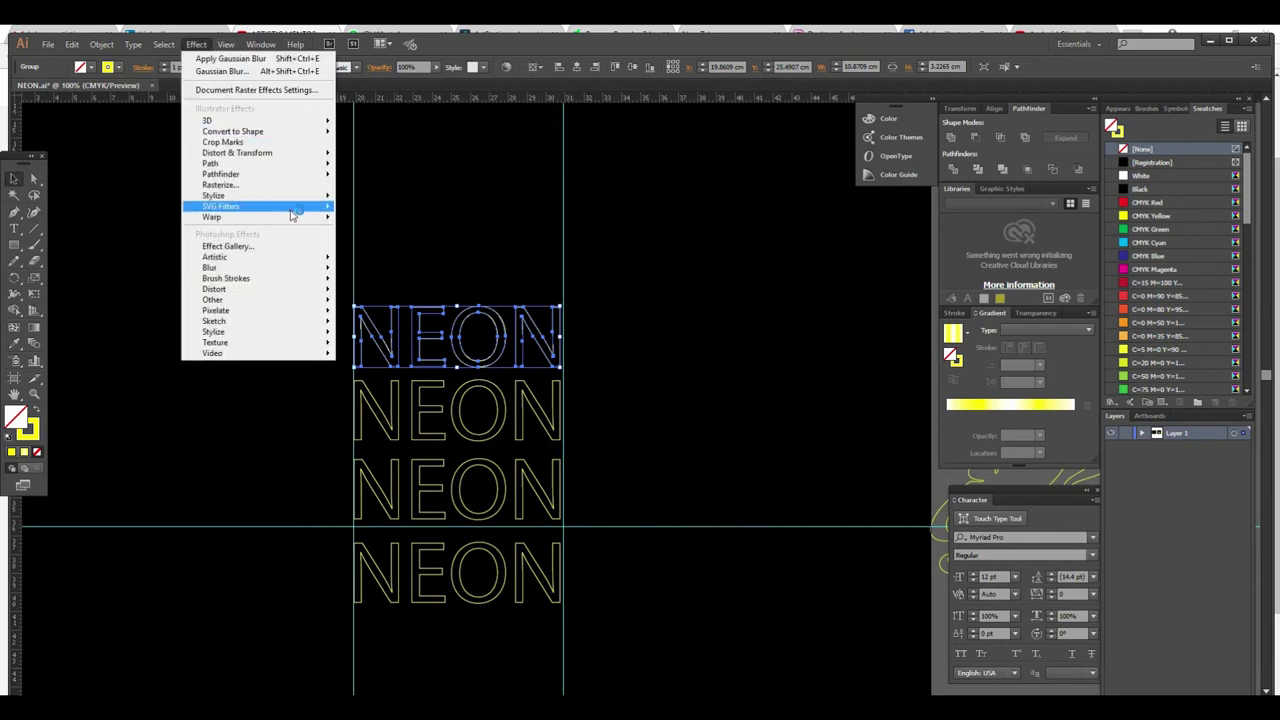
Apply a Gaussian Blur to the top and second NEON copies
mouse_move(210, 267)
click(385, 270)
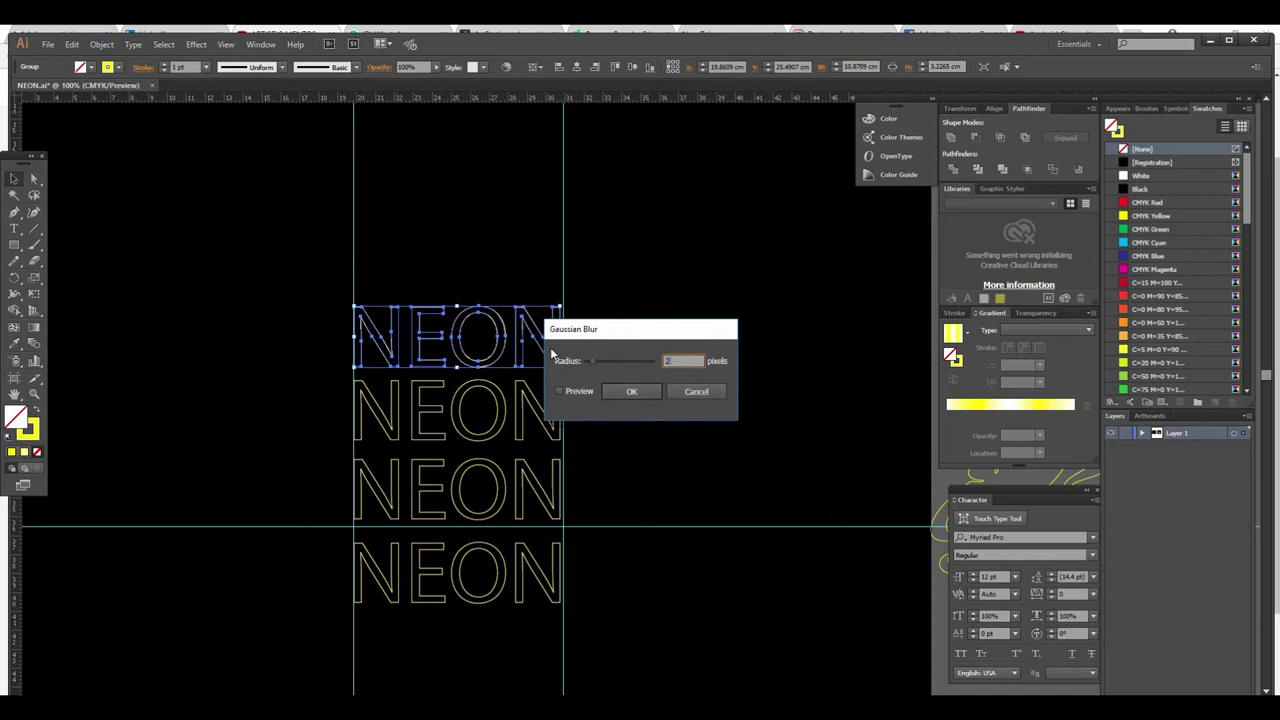
key(Return)
click(502, 413)
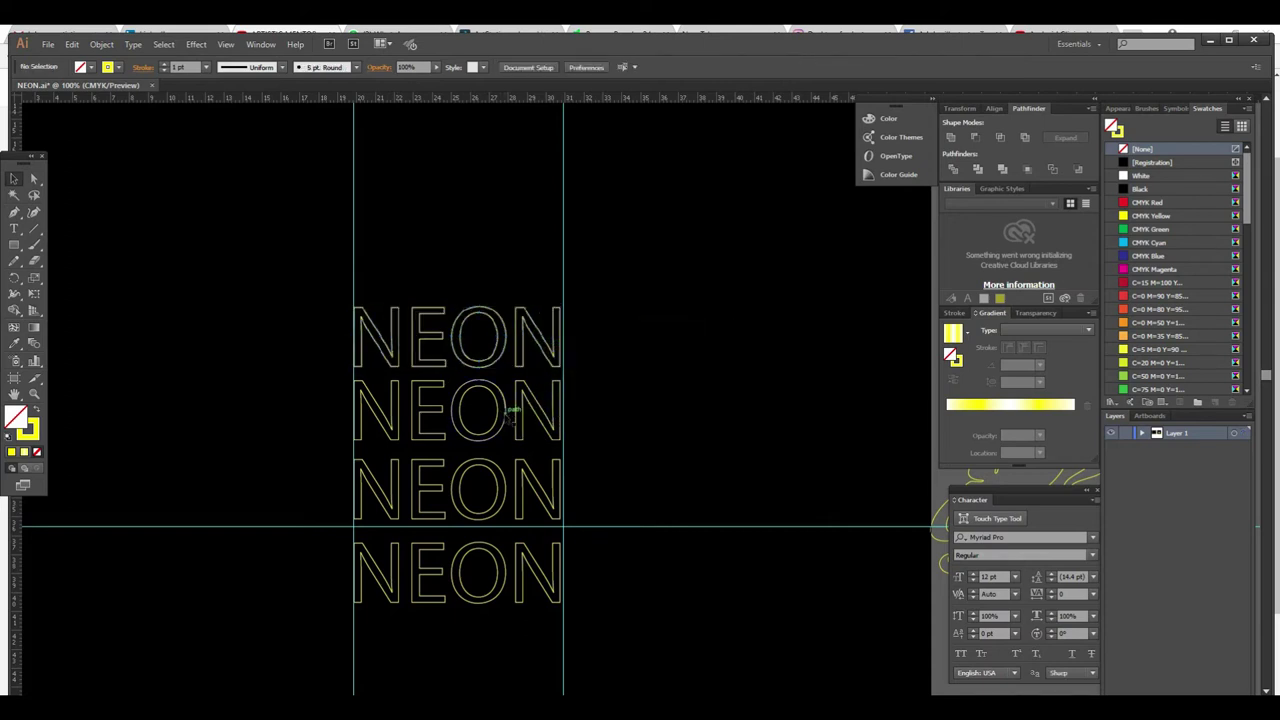
click(507, 415)
click(196, 44)
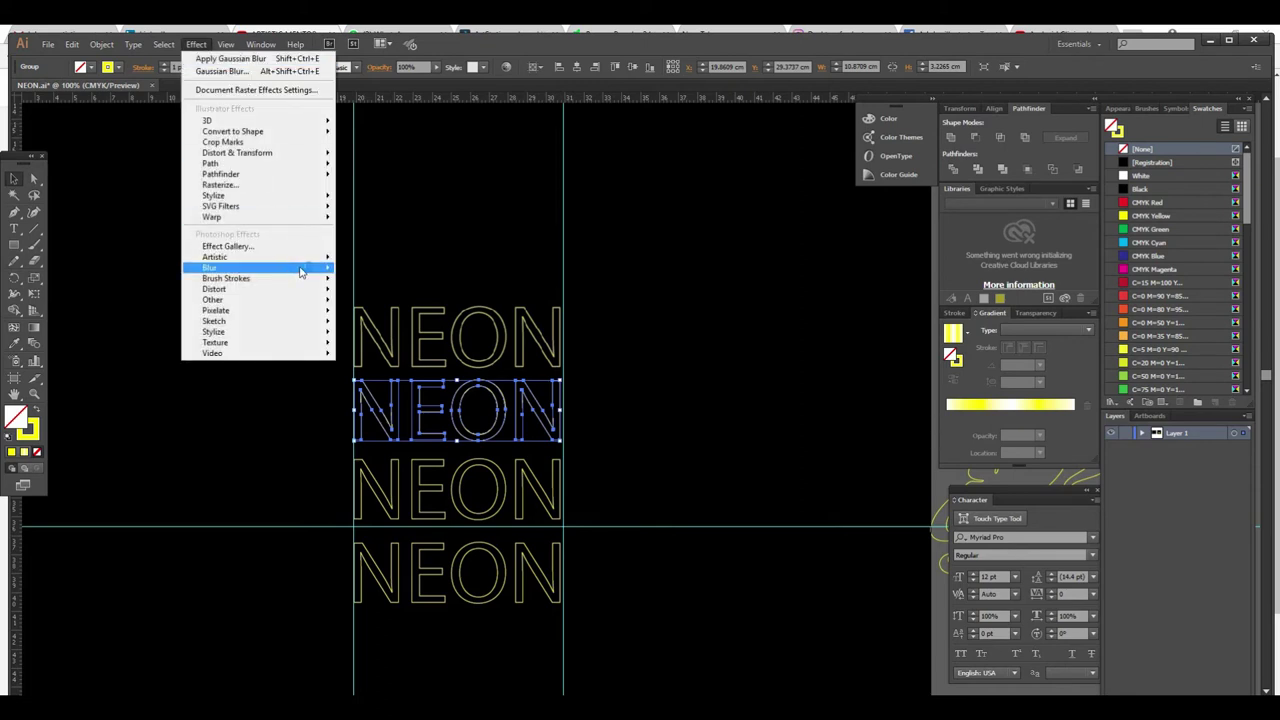
click(389, 269)
double_click(683, 360)
key(Return)
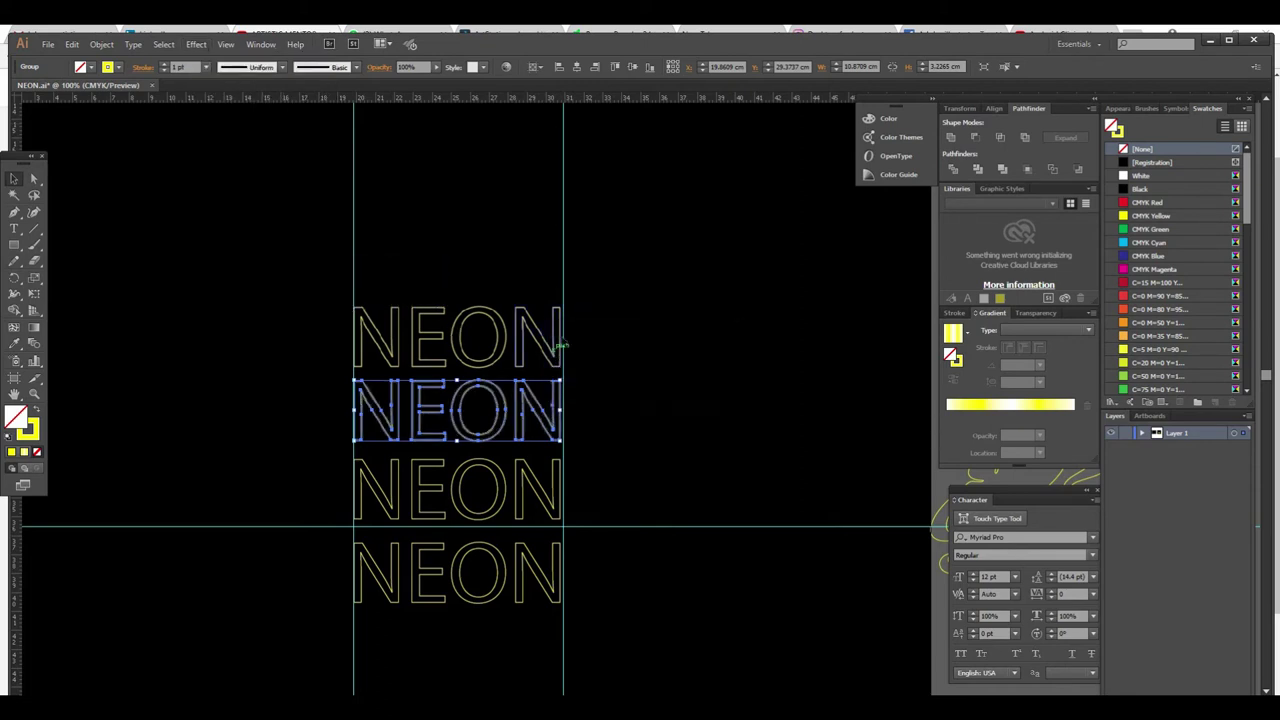
Gaussian-blur the third NEON copy with a lower radius, then the bottom copy
click(498, 503)
click(195, 44)
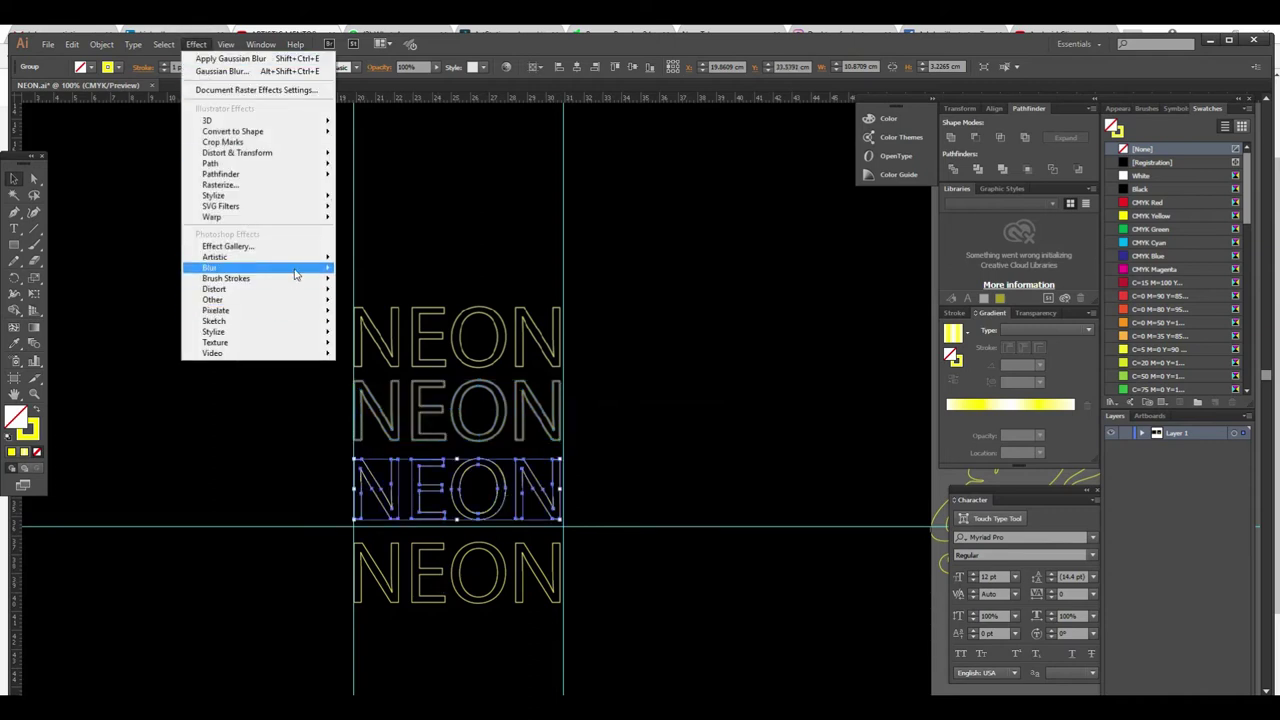
mouse_move(258, 267)
click(392, 272)
drag(599, 361, 590, 360)
key(Return)
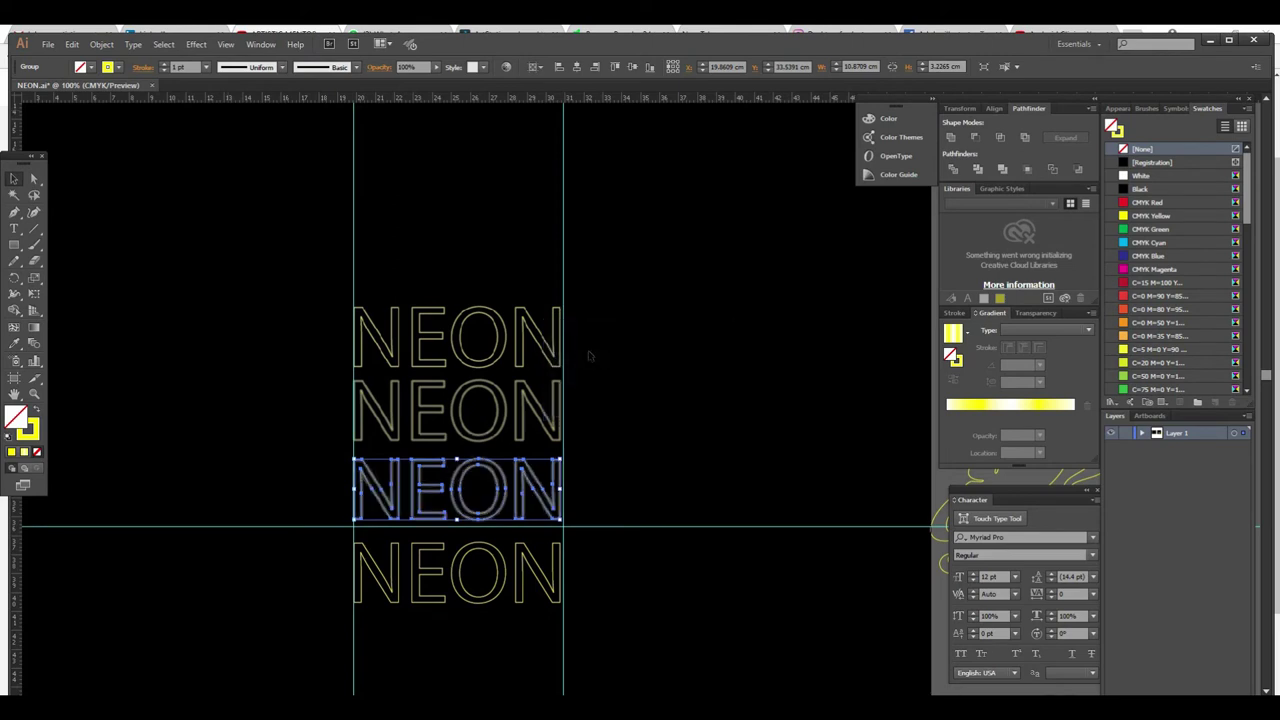
click(462, 578)
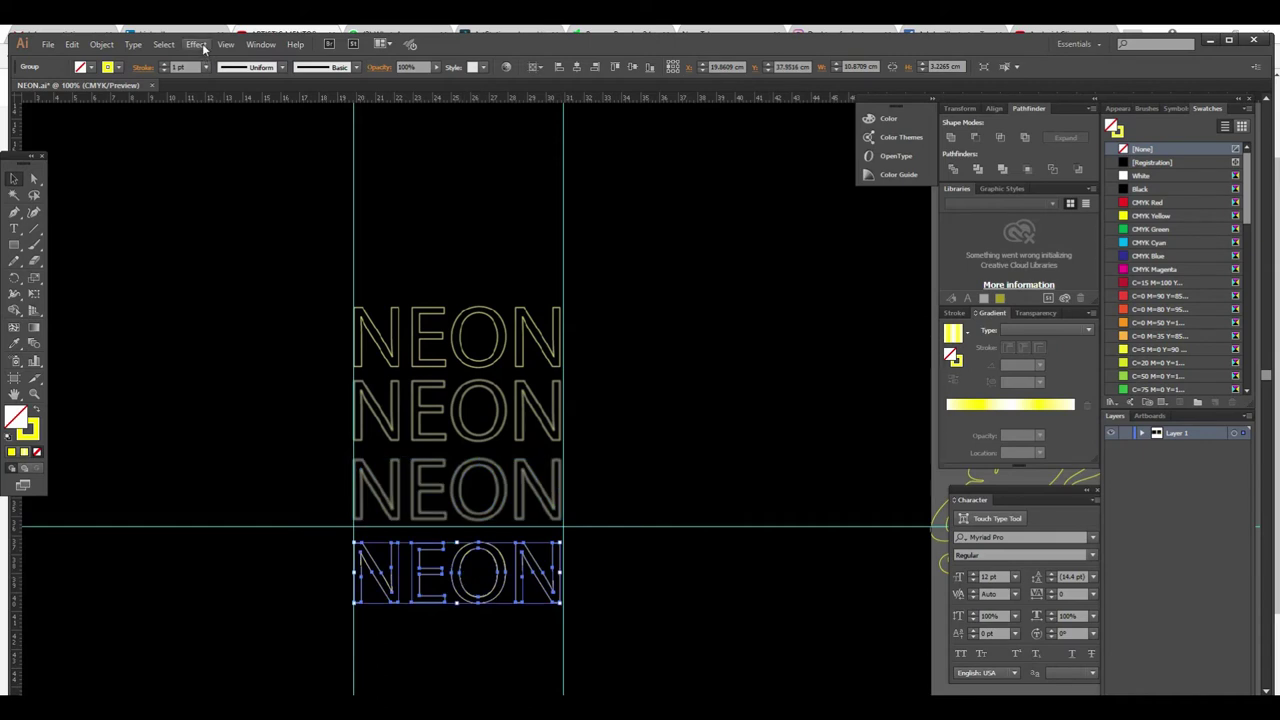
click(200, 45)
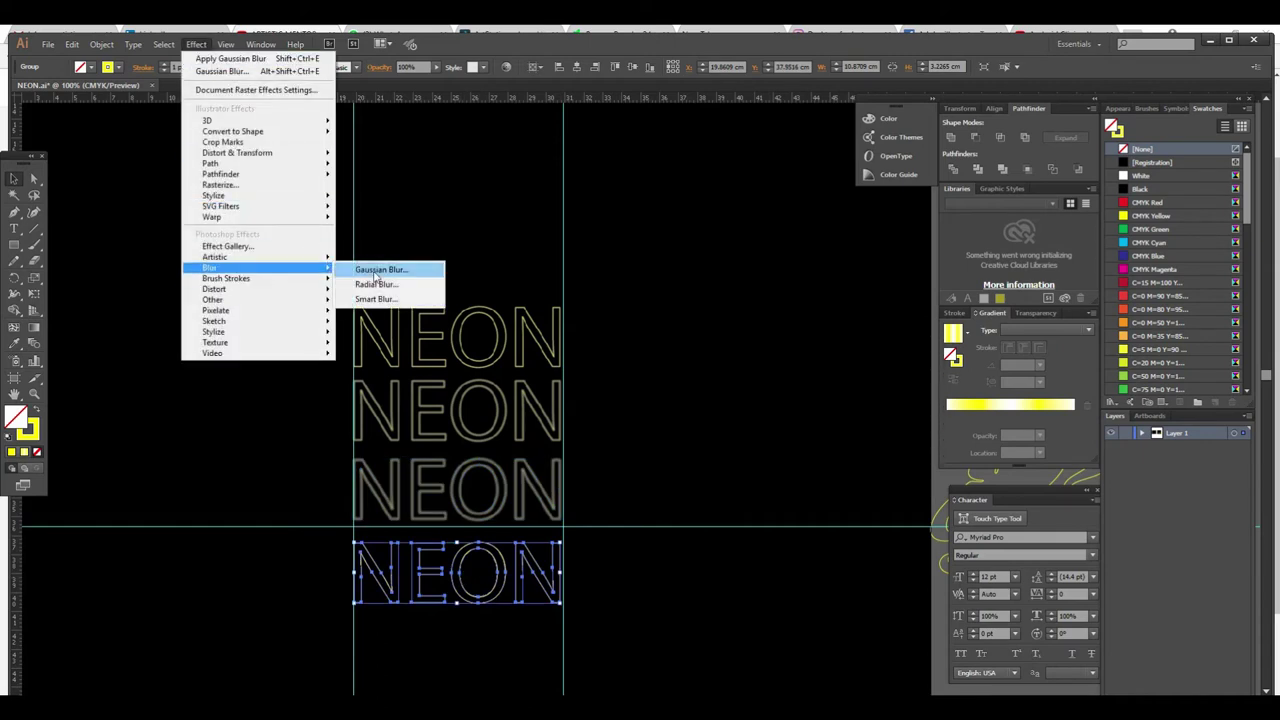
click(372, 270)
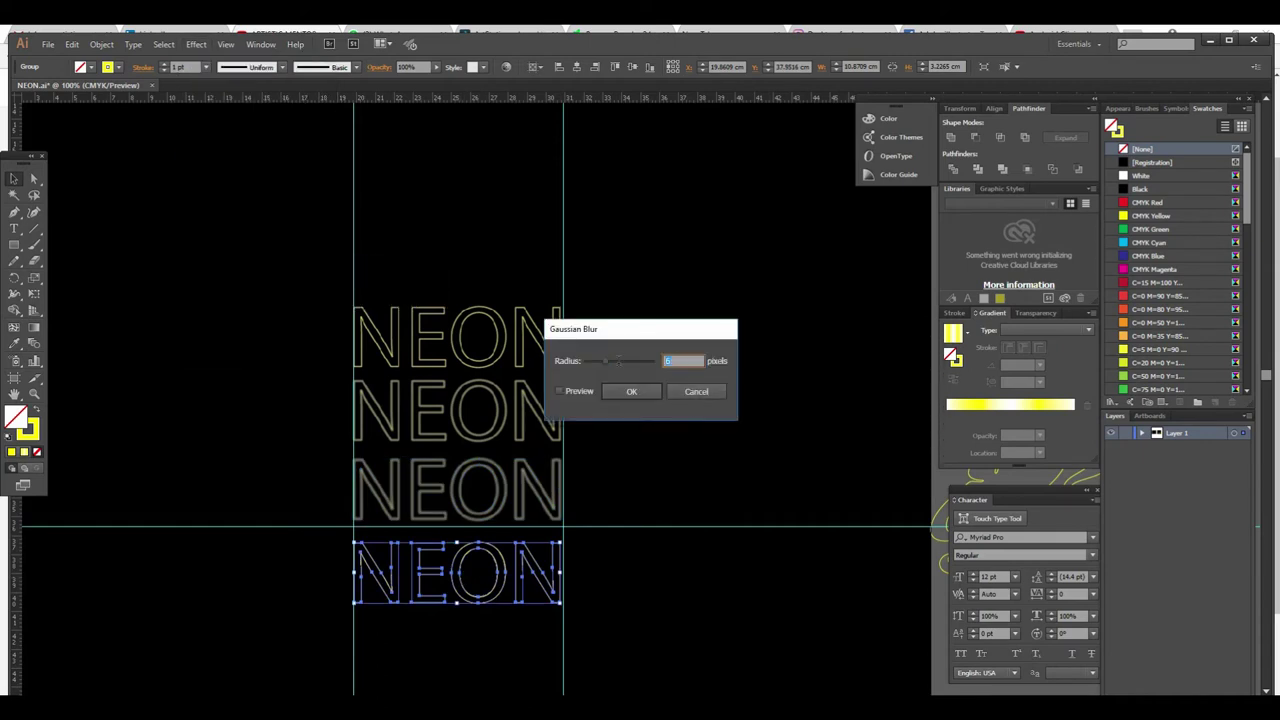
key(Return)
Move the third NEON copy down onto the blurred bottom copy
click(622, 478)
click(505, 507)
drag(501, 466, 501, 496)
key(Down)
key(Down)
key(Down)
key(Down)
key(Down)
key(Down)
key(Down)
key(Down)
key(Down)
key(Down)
key(Down)
key(Down)
key(Down)
key(Down)
key(Down)
key(Down)
key(Down)
key(Down)
Nudge the selected NEON copy down to line up with the stack
key(ctrl+plus)
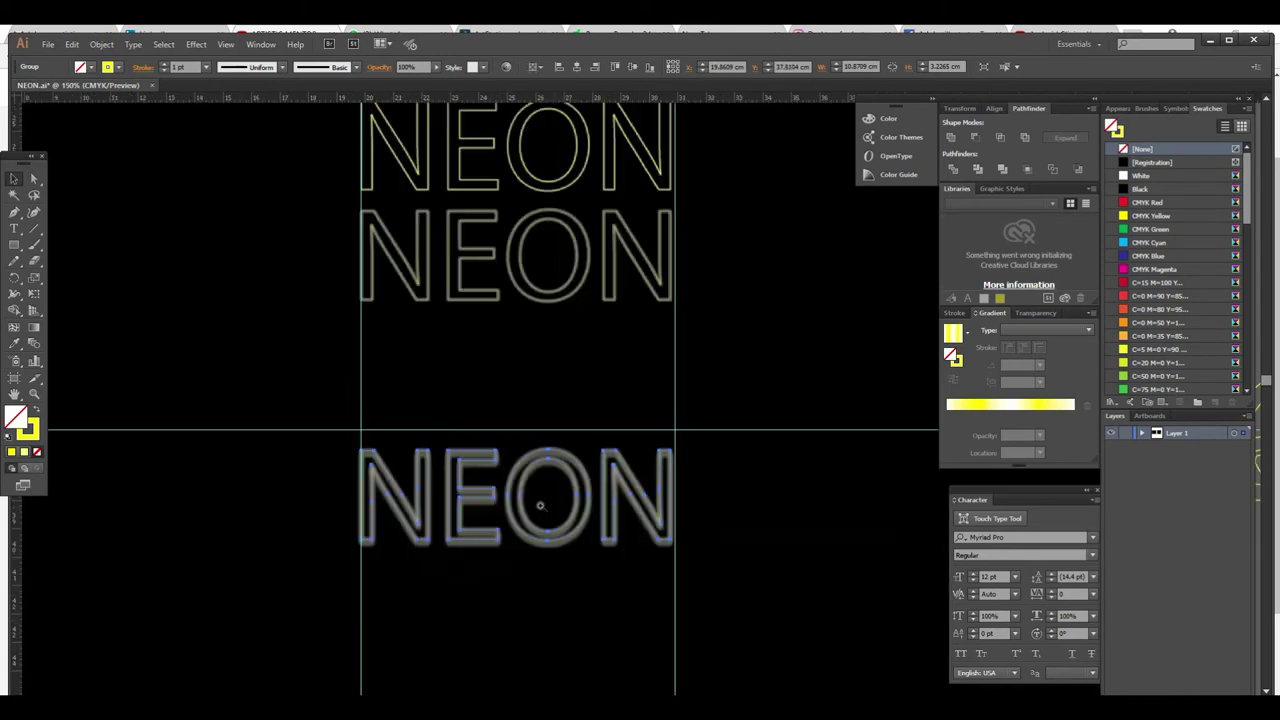
key(ctrl+plus)
key(ctrl+plus)
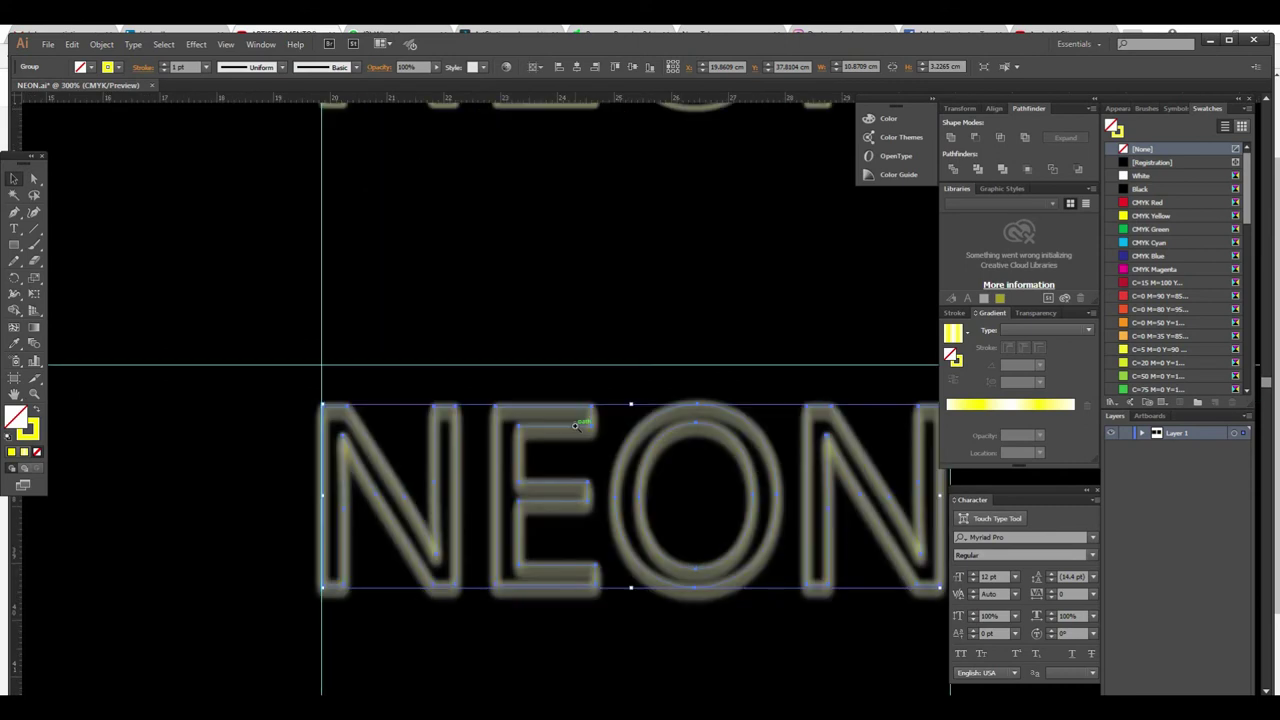
key(Down)
key(Down)
key(Down)
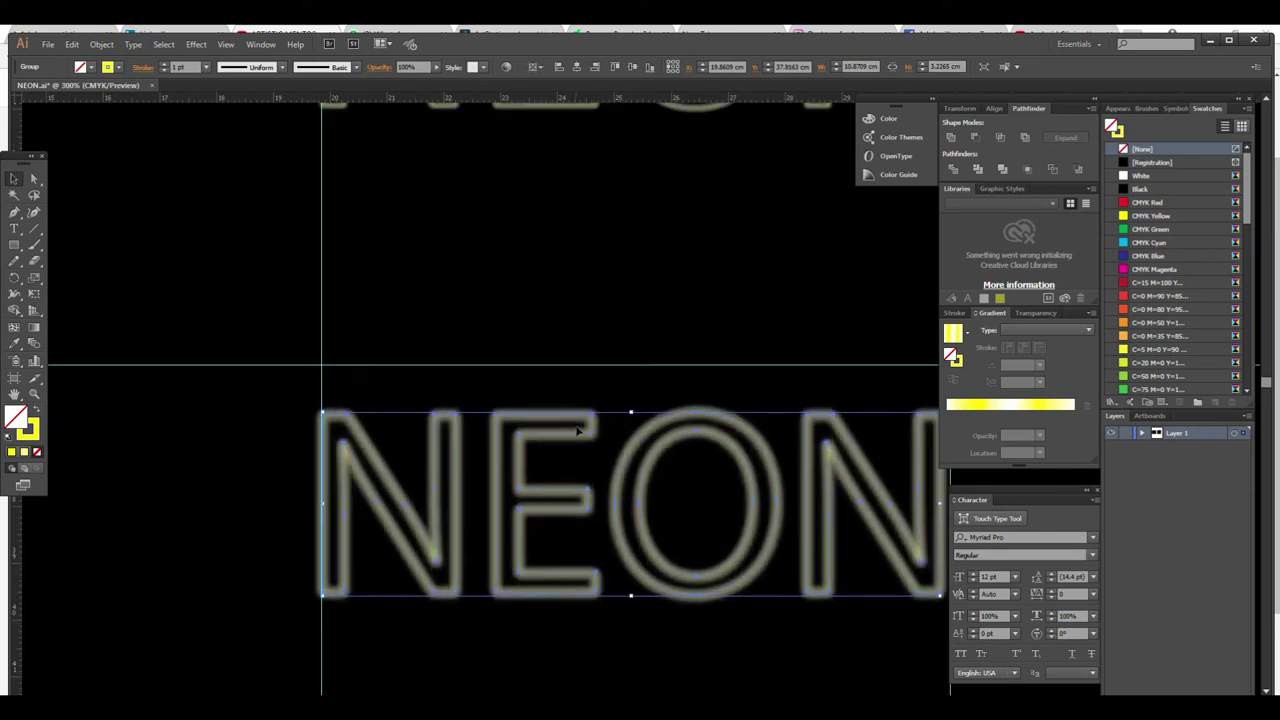
key(ctrl+minus)
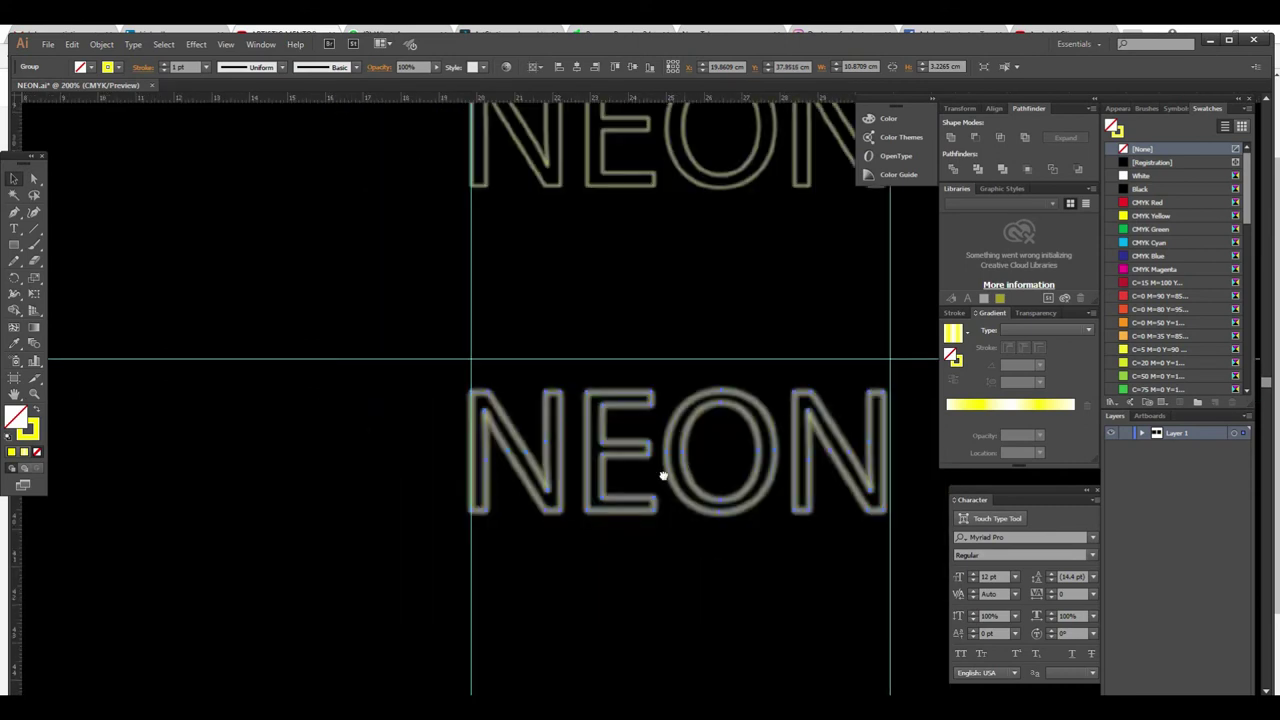
Bring the top NEON copy down onto the blurred stack
click(480, 234)
click(481, 227)
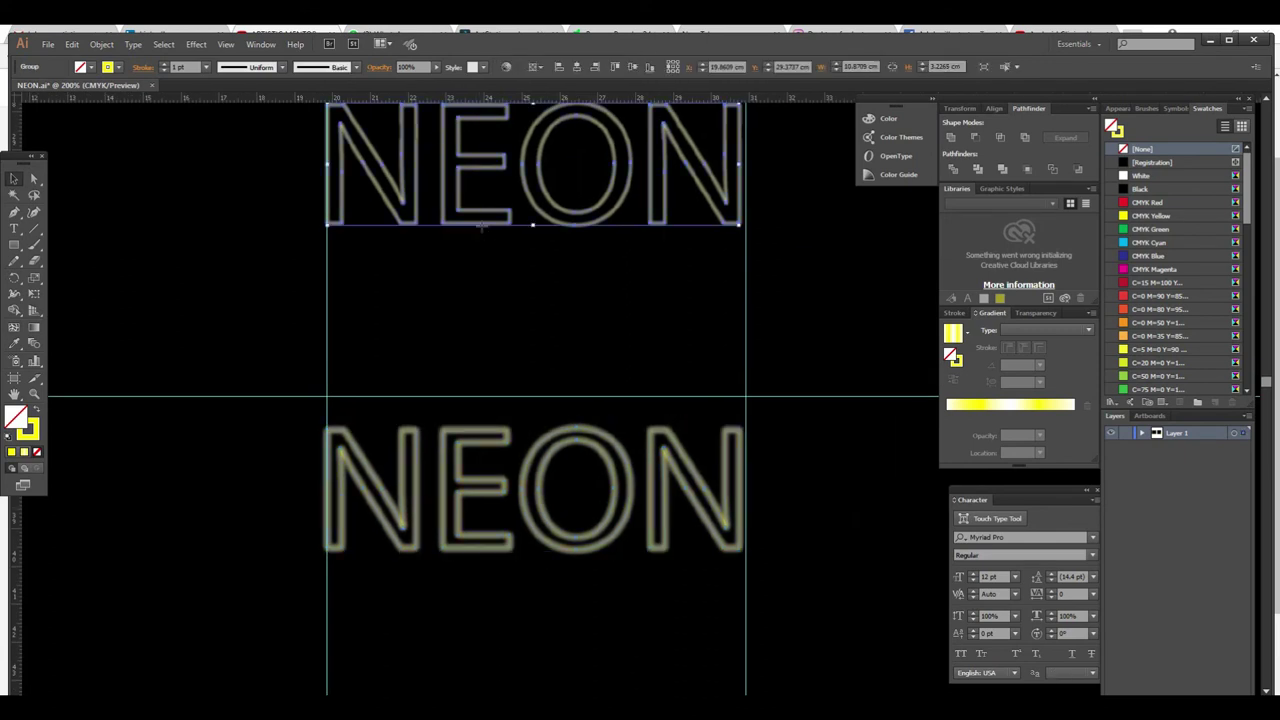
key(Down)
key(Down)
key(Down)
key(Down)
key(Down)
key(Down)
key(Down)
key(Down)
key(Down)
key(Down)
key(Down)
key(Down)
key(Down)
key(Down)
key(Down)
key(Down)
key(Down)
key(Down)
key(Down)
key(Down)
key(Down)
key(Down)
key(Down)
key(Down)
key(Down)
key(Down)
key(Down)
key(Down)
key(Down)
key(Down)
key(Down)
key(Down)
key(Down)
key(Down)
key(Down)
key(Down)
key(Down)
key(Down)
key(Down)
key(Down)
key(Down)
key(Down)
key(Down)
key(Down)
key(Down)
key(Down)
key(Down)
key(Down)
key(Down)
key(Down)
key(Down)
key(Down)
key(Down)
key(Down)
key(Down)
key(Down)
key(Down)
key(Down)
key(Down)
key(Down)
key(Down)
key(Down)
key(Down)
key(Down)
key(Down)
key(Down)
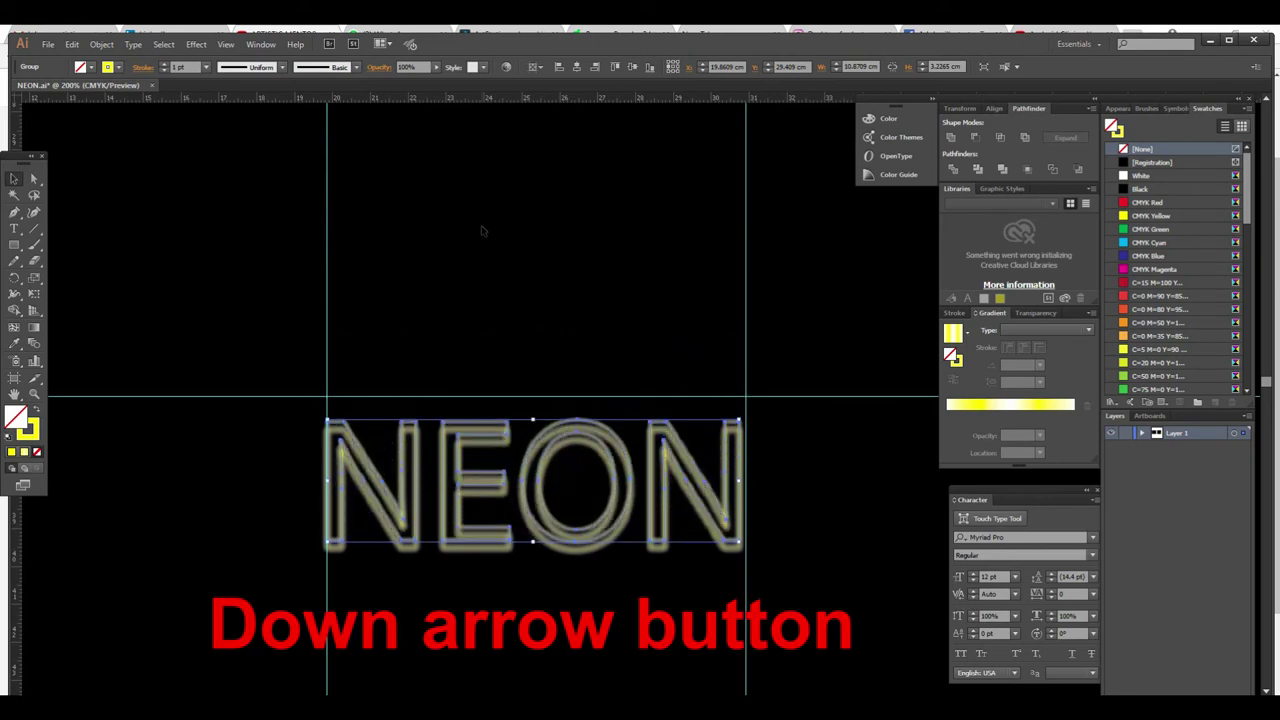
key(Down)
key(Down)
key(Down)
key(Down)
key(Down)
key(Down)
key(Down)
key(Down)
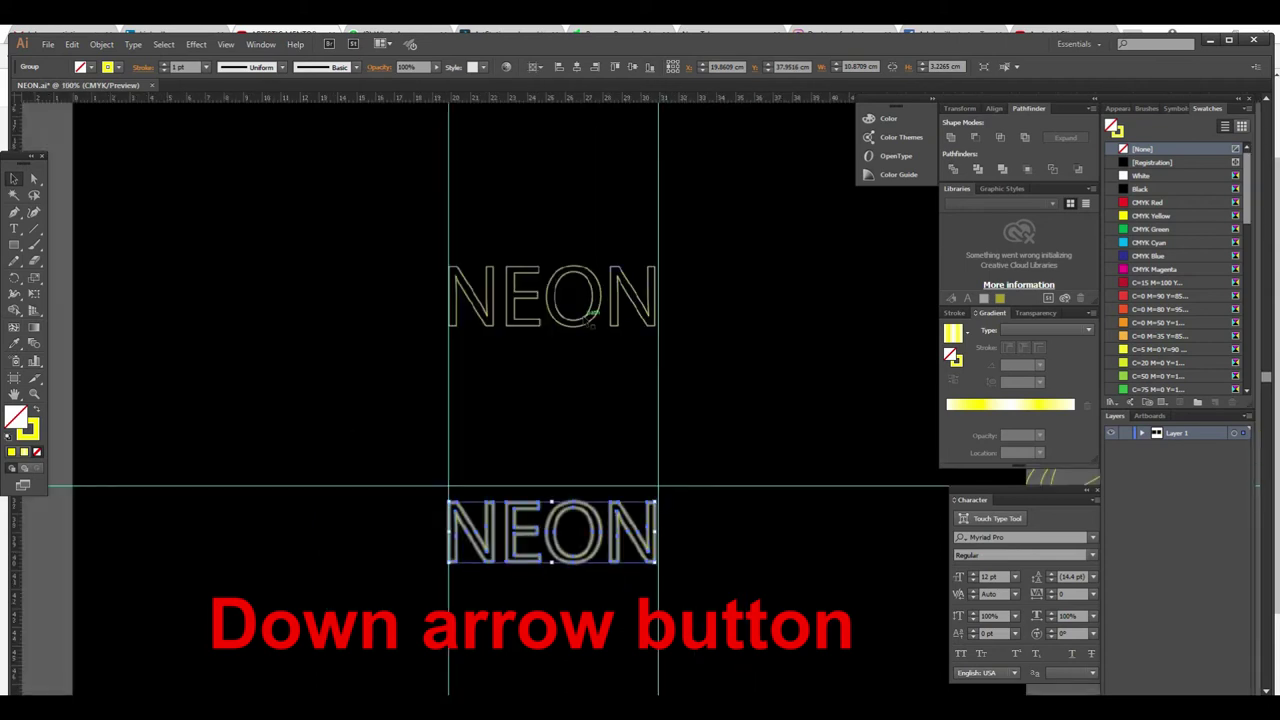
key(Down)
key(Down)
key(Down)
key(Down)
key(Down)
key(Down)
key(Down)
key(Down)
key(Down)
key(Down)
key(Down)
key(Down)
key(Down)
key(Down)
key(Down)
key(Down)
key(Down)
key(Down)
key(Down)
key(Down)
key(Down)
key(Down)
key(Down)
key(Down)
key(Down)
key(Down)
key(Down)
key(Down)
key(Down)
key(Down)
key(Down)
key(Down)
key(Down)
key(Down)
key(Down)
key(Down)
key(Down)
key(Down)
key(Down)
key(Down)
key(Down)
key(Down)
key(Down)
key(Down)
key(Down)
key(Down)
key(Down)
key(Down)
key(Down)
key(Down)
key(Down)
key(Down)
key(Down)
key(Down)
key(Down)
key(Down)
key(Down)
key(Down)
key(Down)
key(Down)
key(Down)
key(Down)
key(Down)
key(Down)
key(Down)
key(Down)
key(Down)
key(Down)
key(Down)
key(Down)
key(Down)
key(Down)
key(Down)
key(Down)
key(Down)
key(Down)
key(Down)
key(Down)
key(Down)
key(Down)
key(Down)
key(Down)
key(Down)
key(Down)
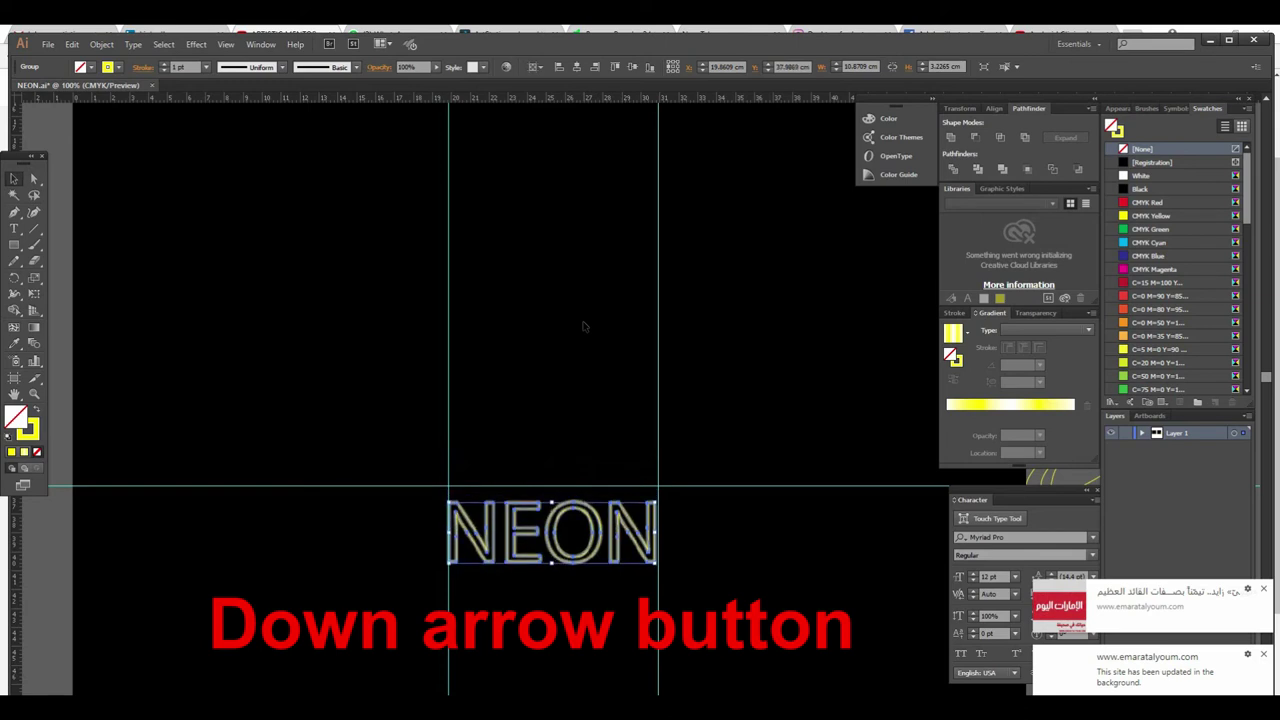
key(ctrl+plus)
key(ctrl+plus)
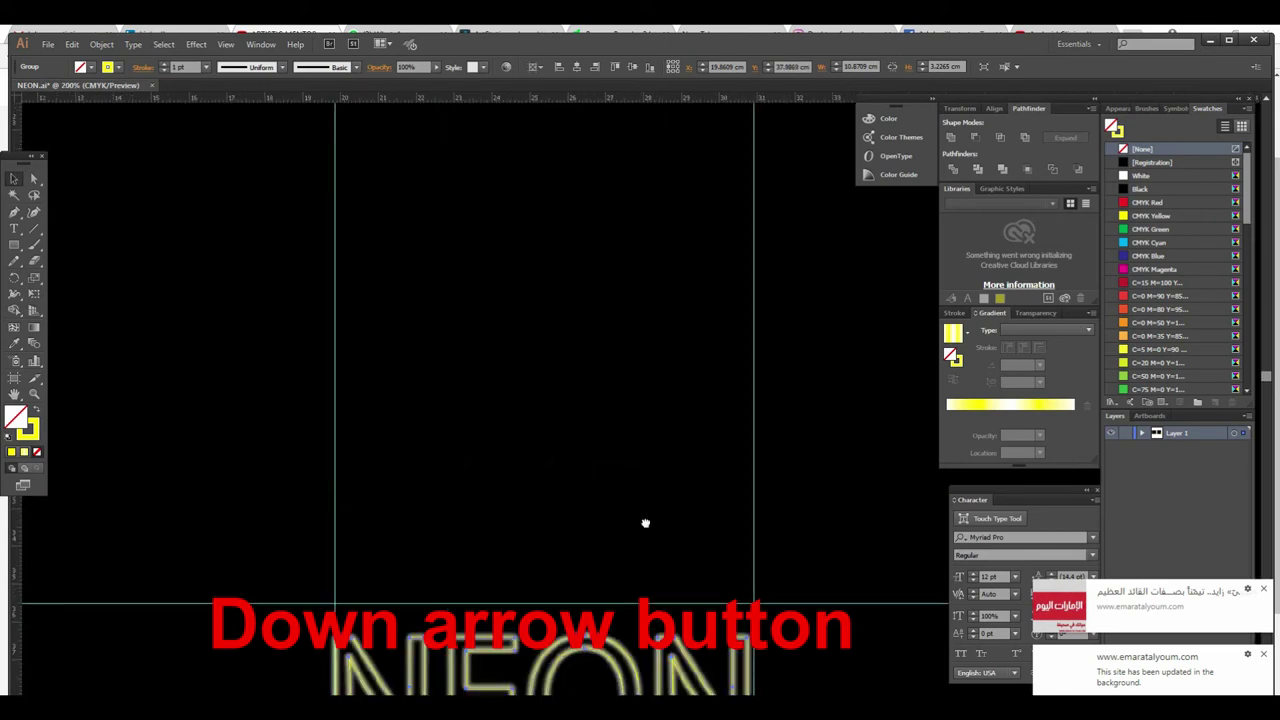
Dismiss the notification popups and apply the yellow-white gradient to the NEON strokes
scroll(646, 523, up, 3)
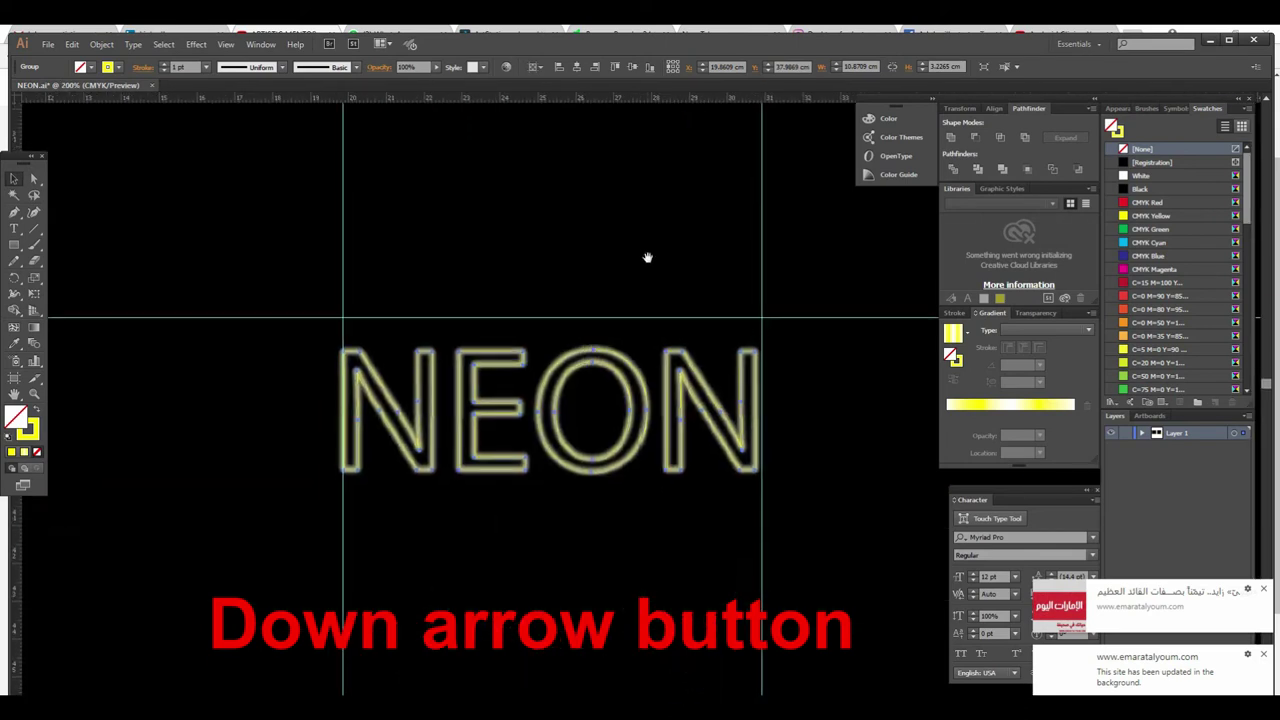
click(1264, 591)
click(1264, 655)
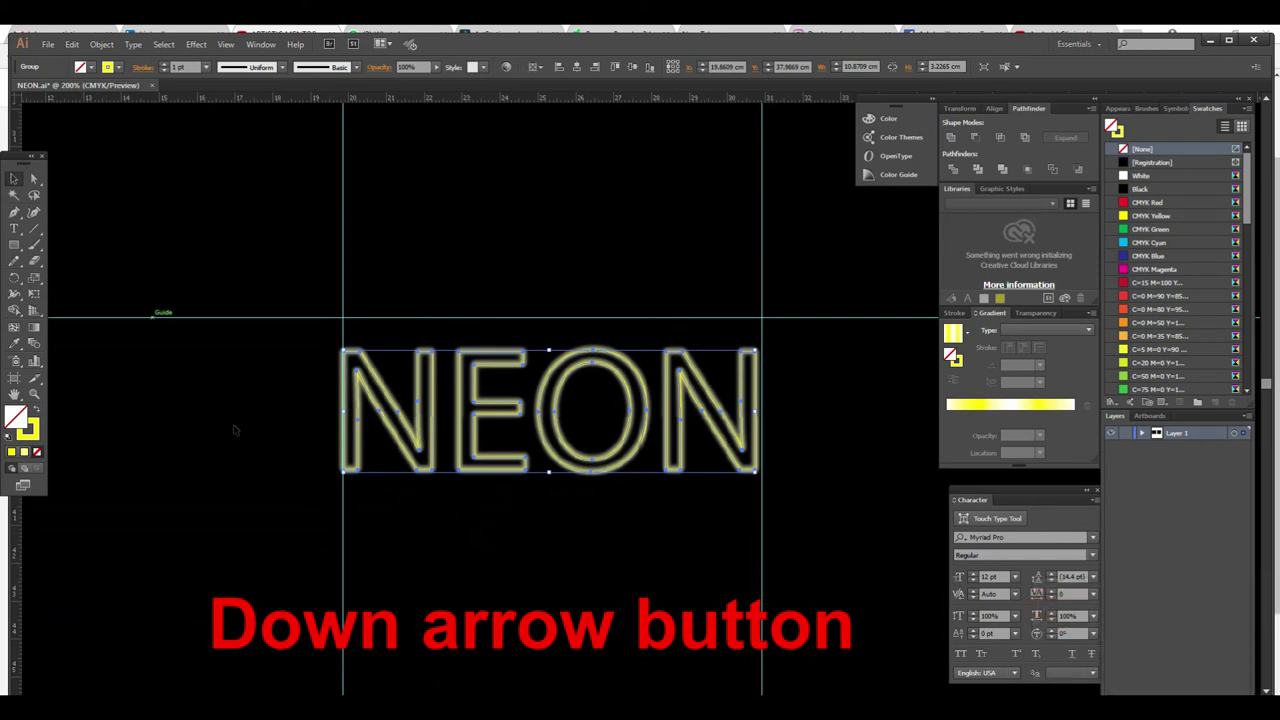
click(38, 426)
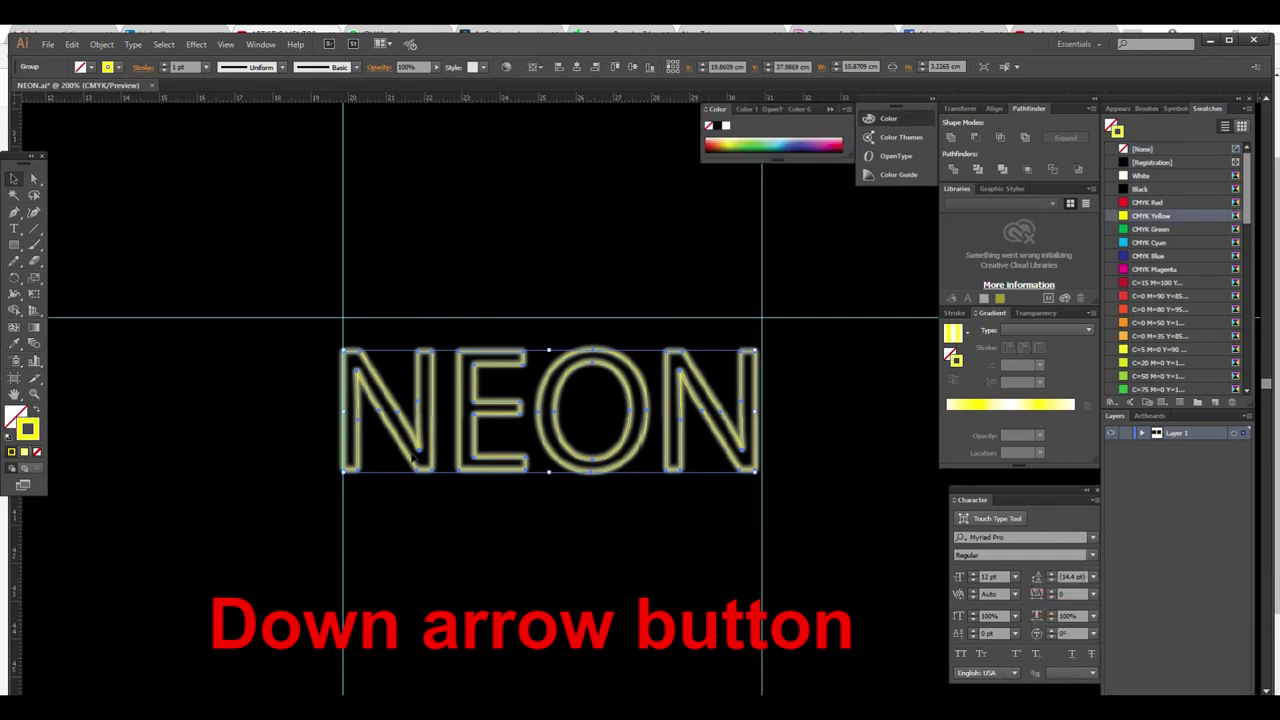
click(981, 410)
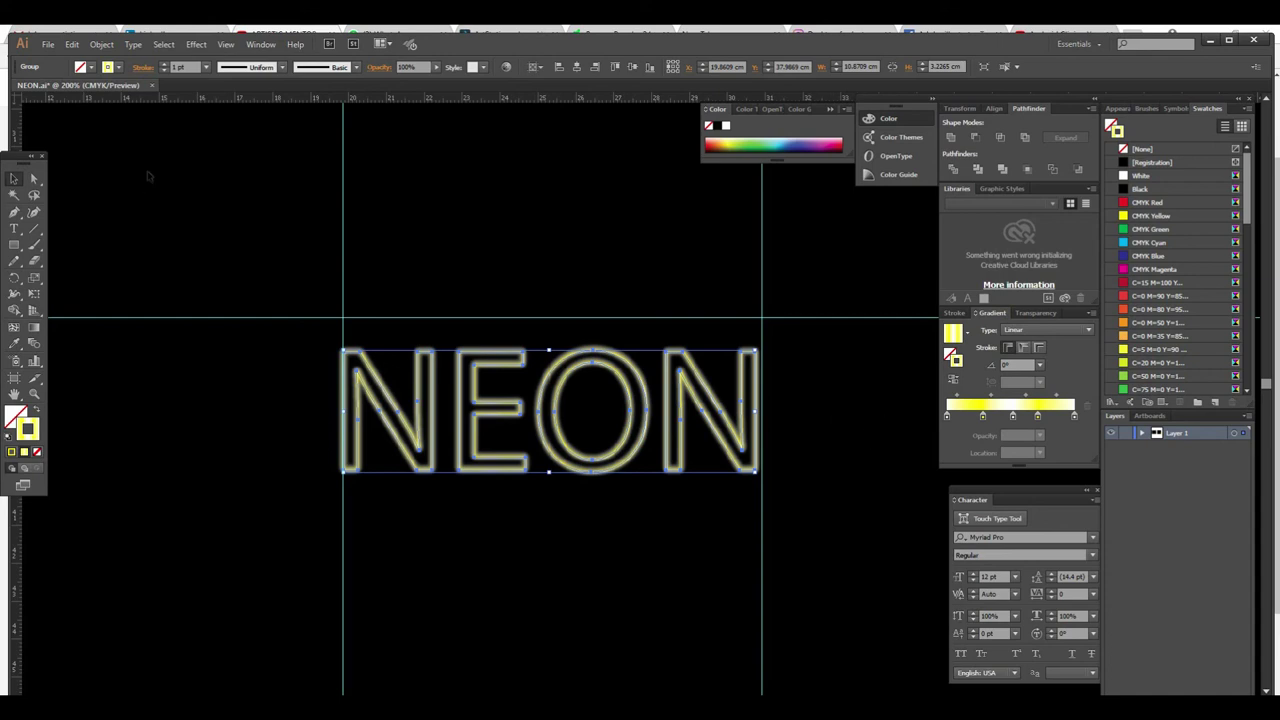
Set the NEON stroke weight to 4 pt
click(205, 67)
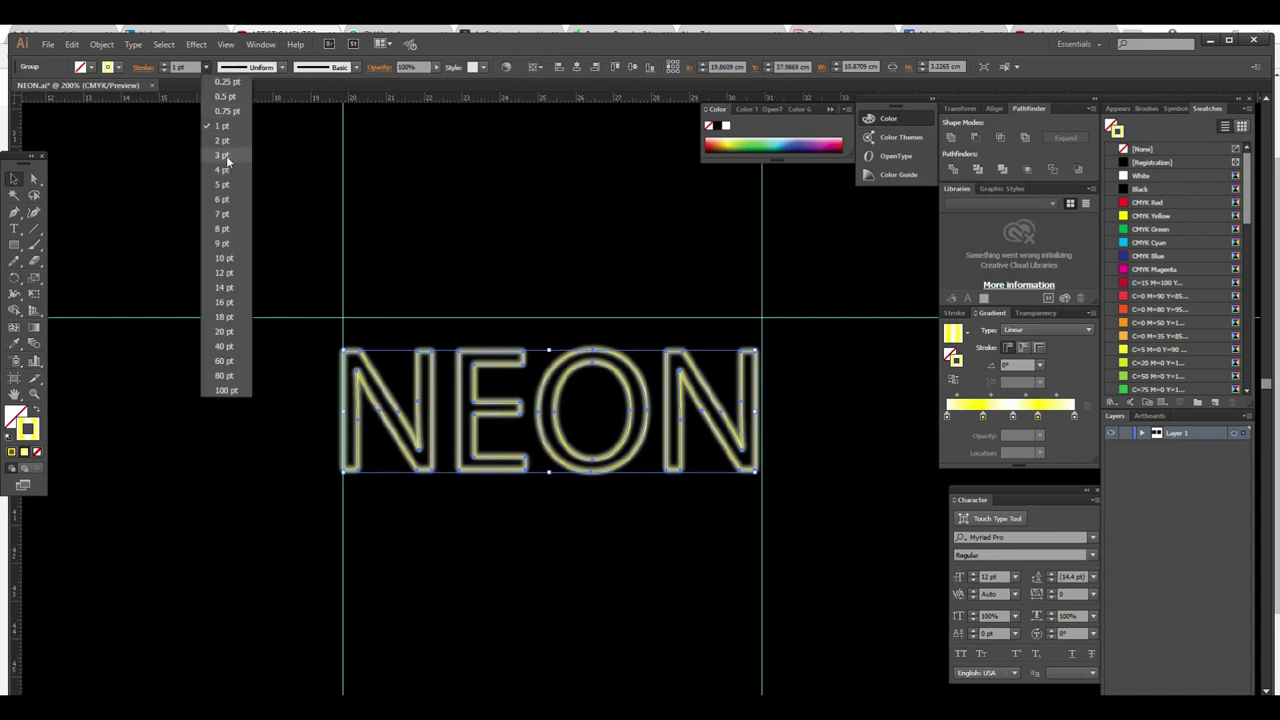
click(222, 170)
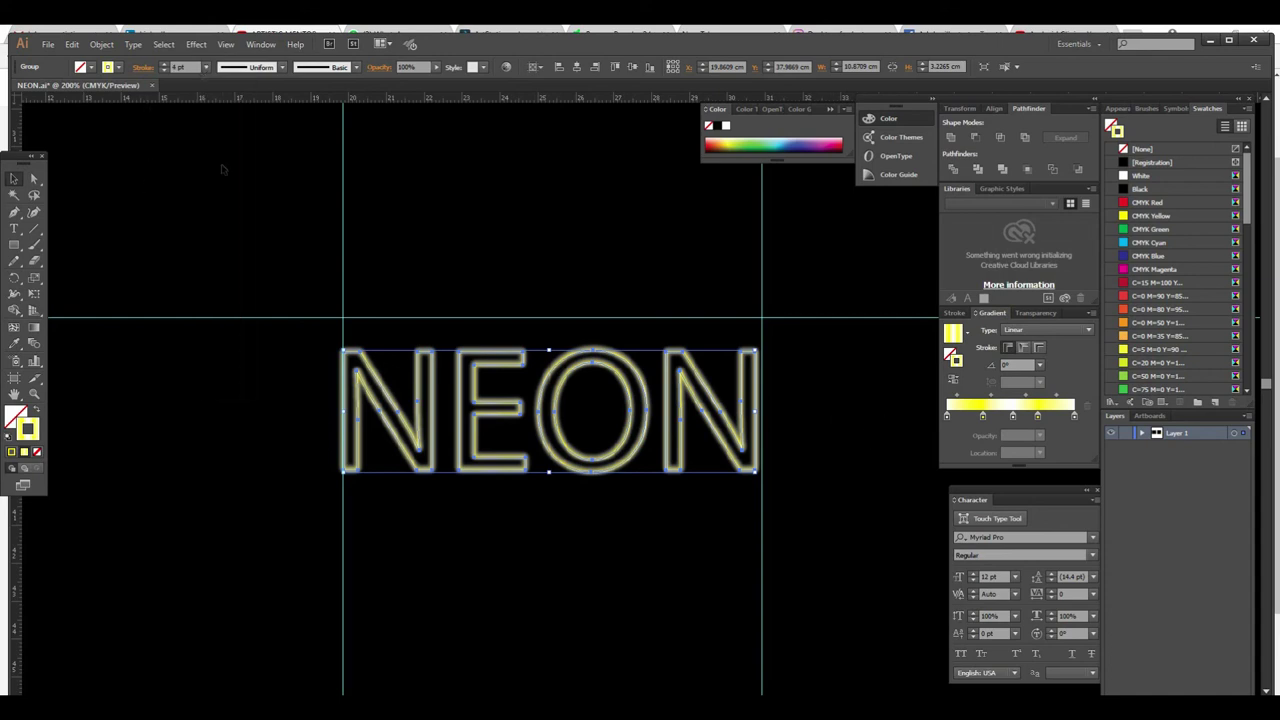
click(520, 549)
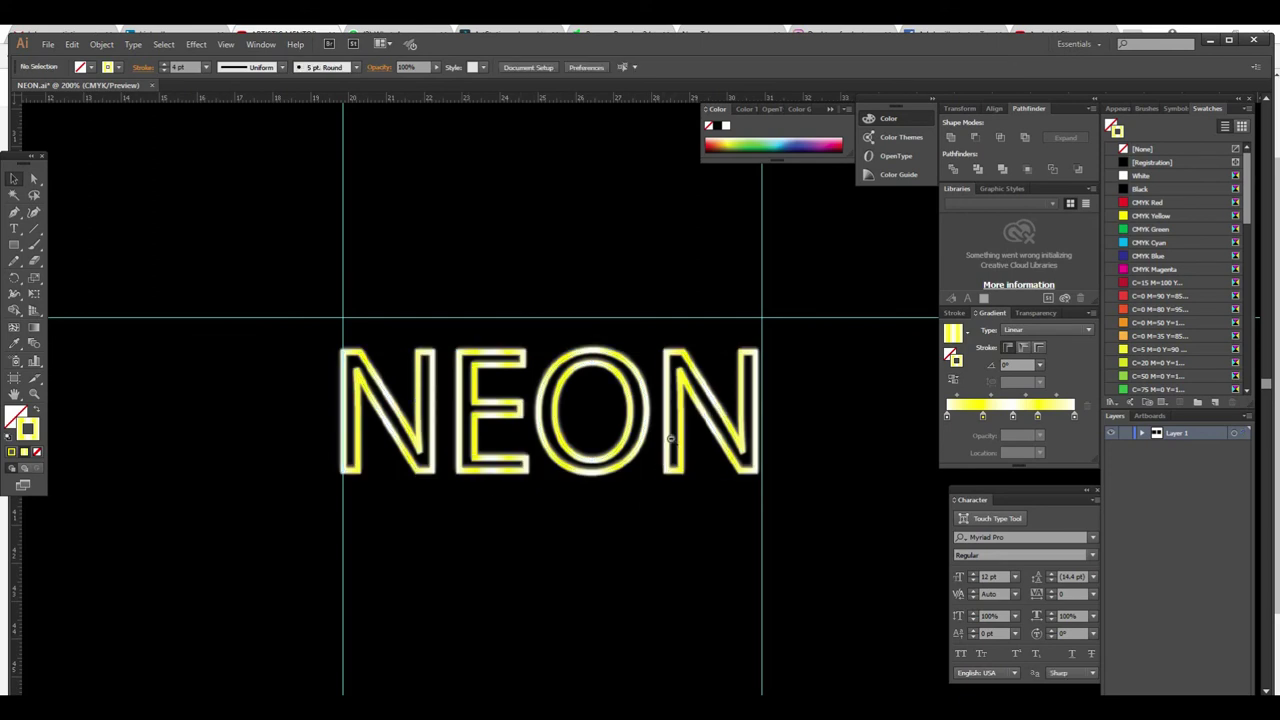
key(ctrl+minus)
key(ctrl+minus)
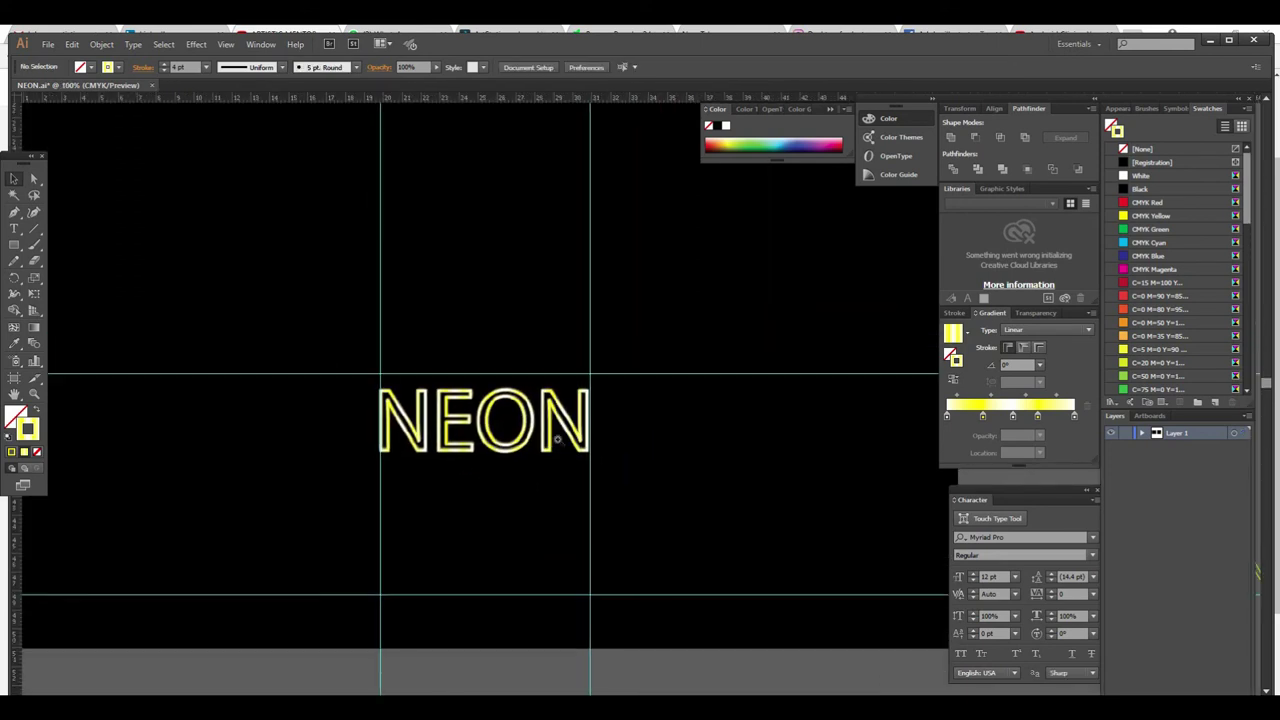
key(ctrl+plus)
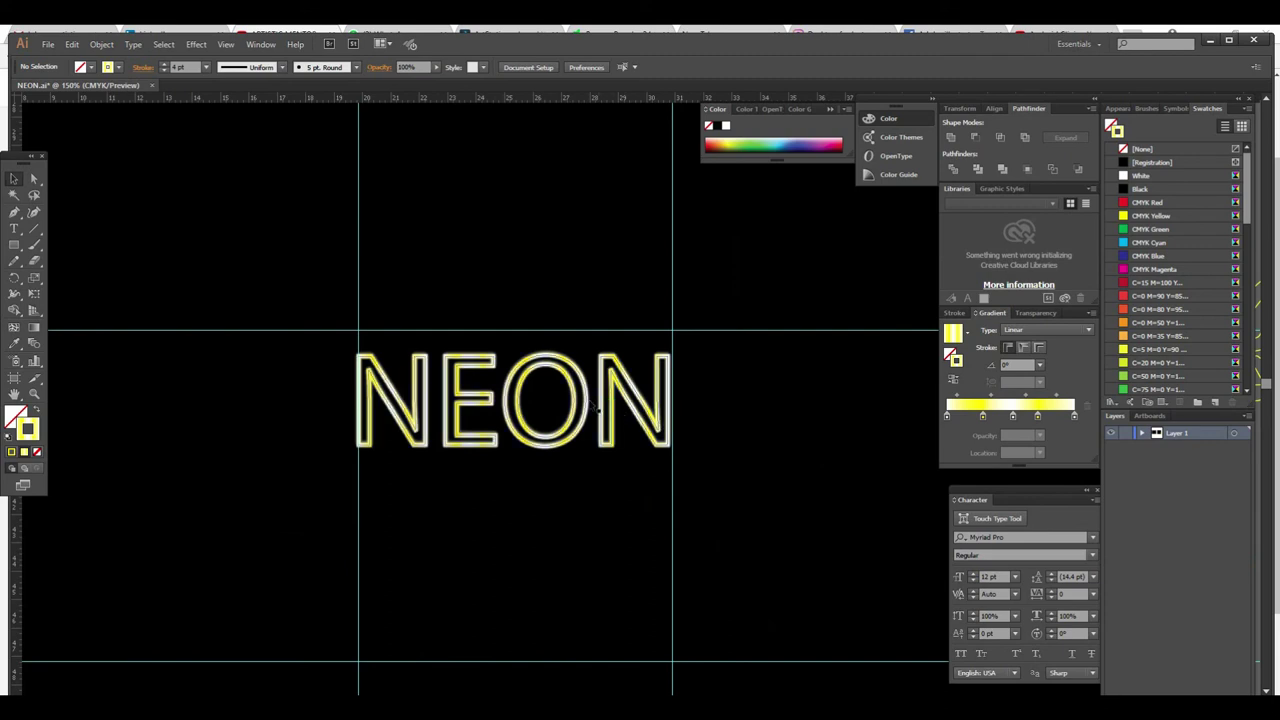
Set the NEON group's gradient angle to 45°
click(598, 405)
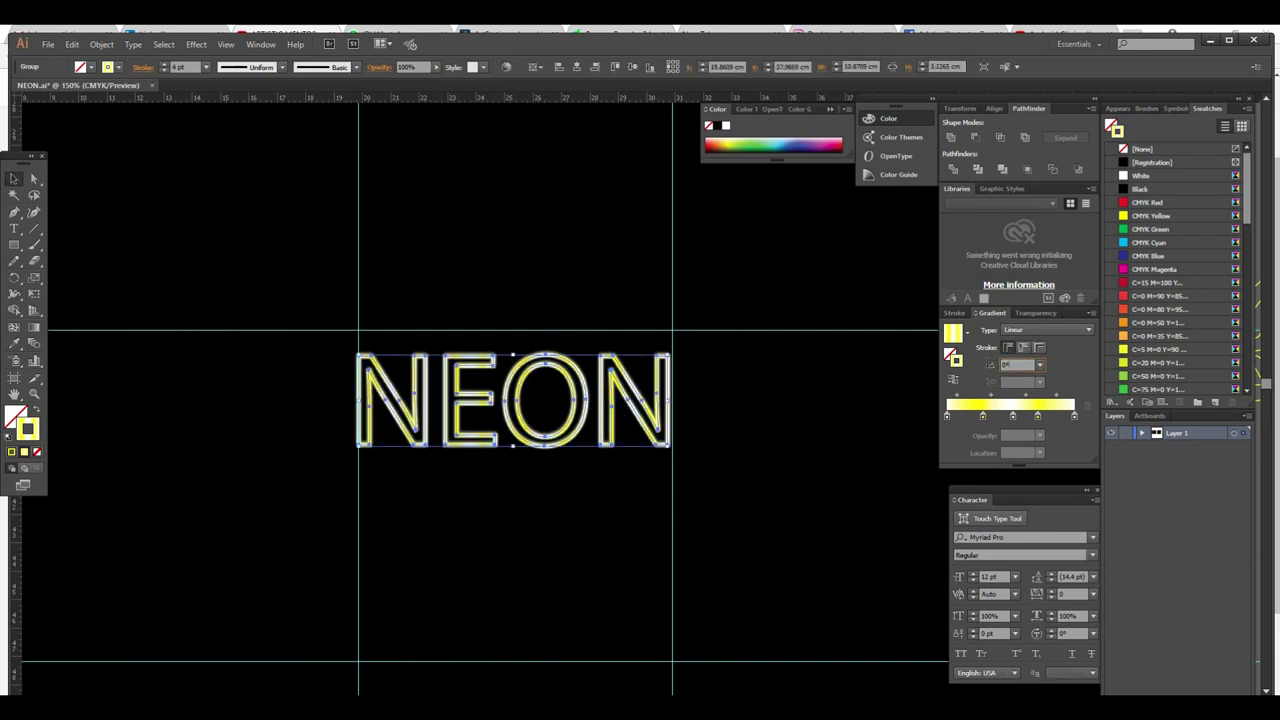
click(1021, 364)
text(45)
key(Return)
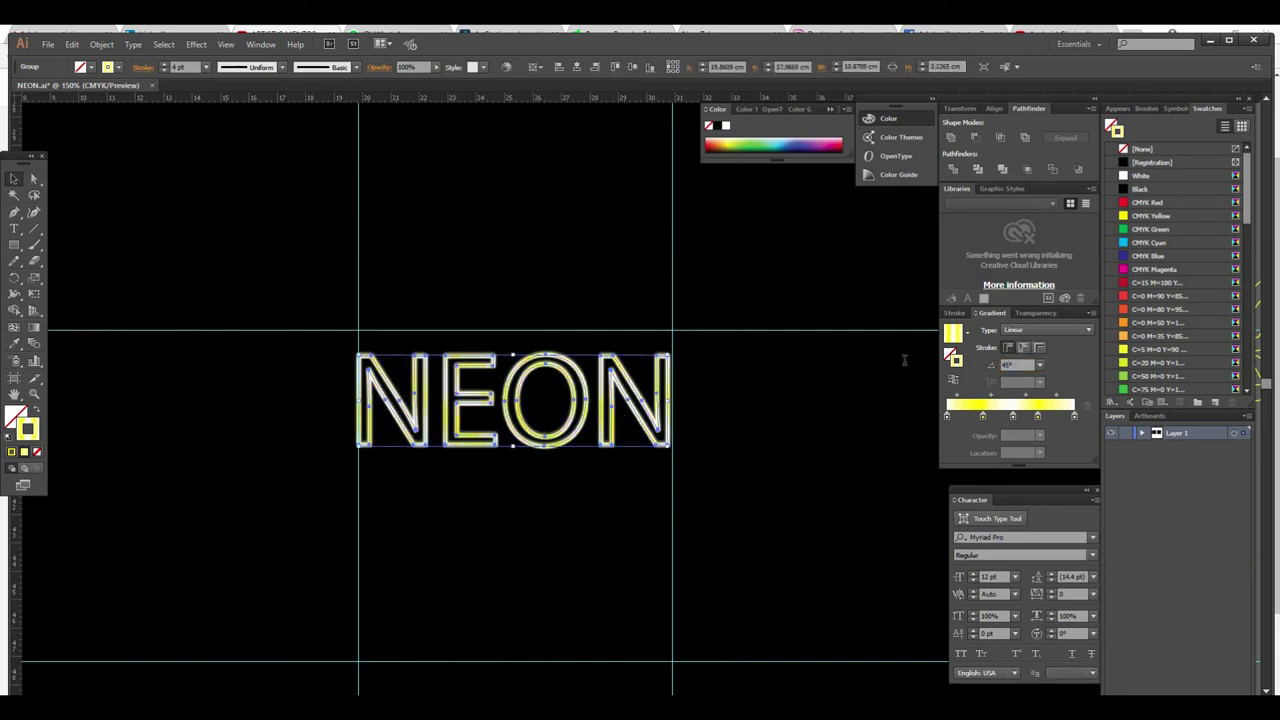
click(752, 510)
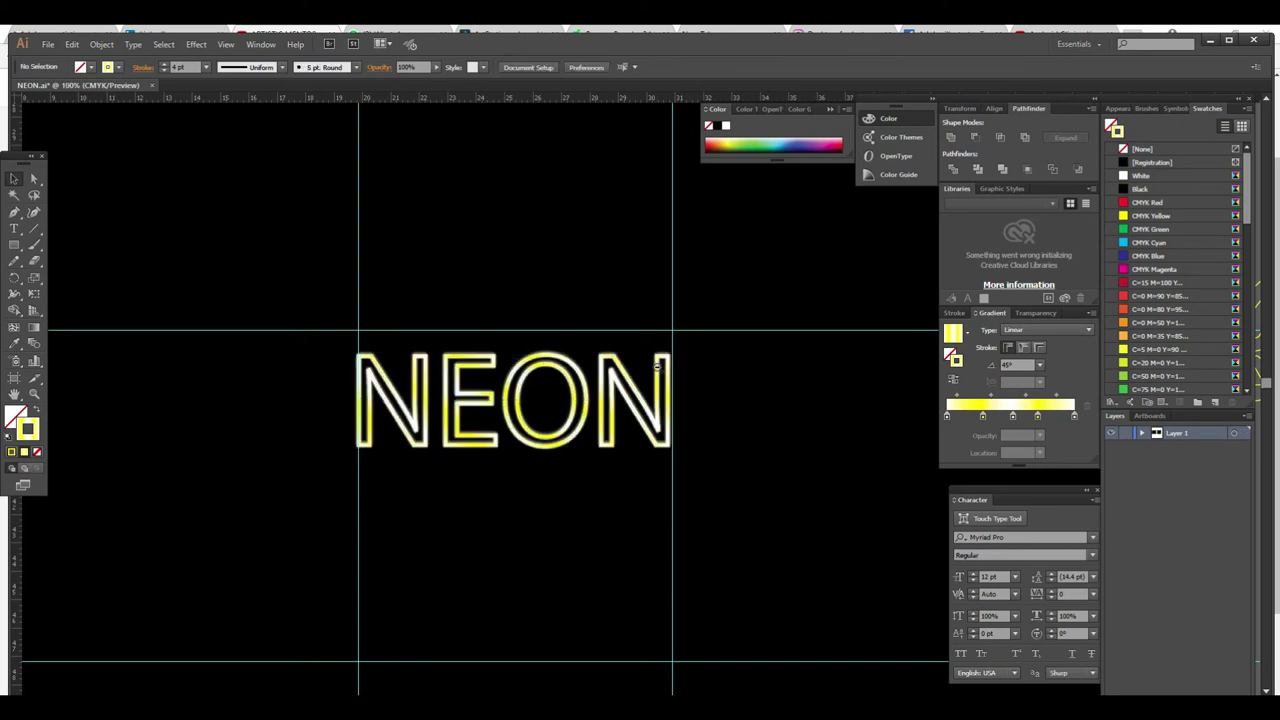
key(ctrl+minus)
key(ctrl+minus)
Move the glowing pot artwork onto the artboard just above the NEON text
drag(720, 386, 675, 493)
drag(872, 615, 530, 272)
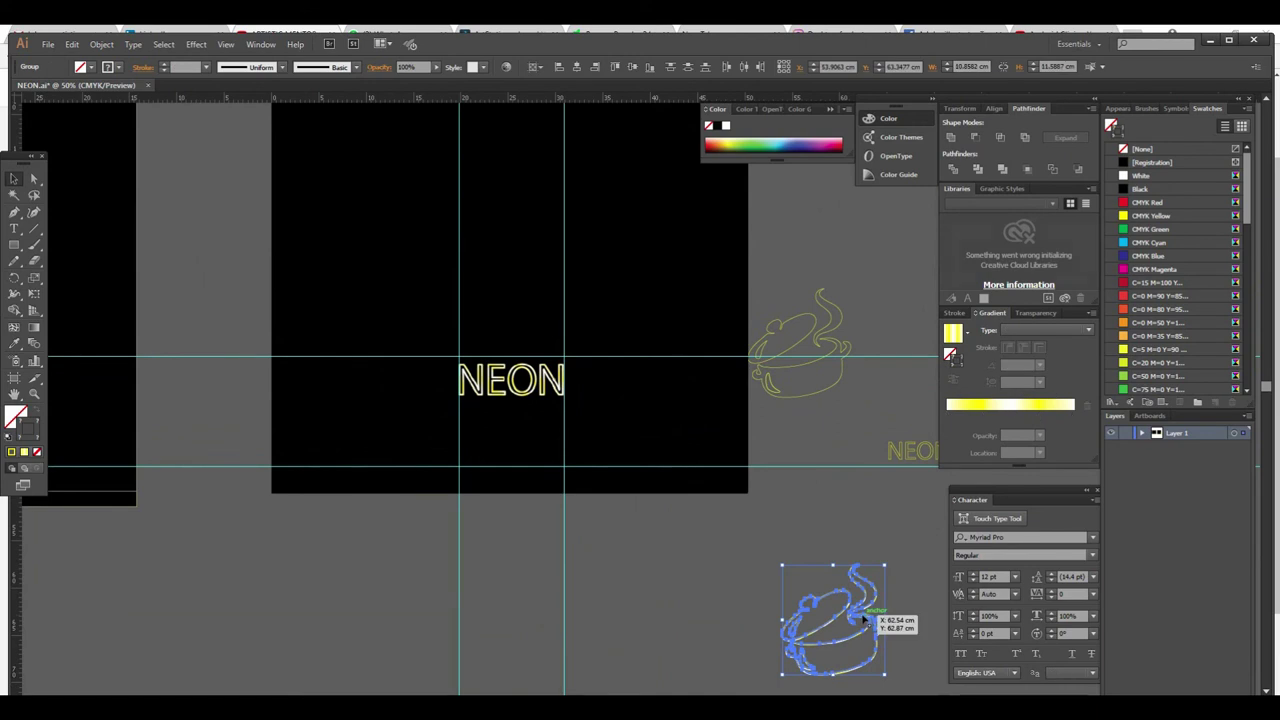
click(600, 375)
key(ctrl+plus)
key(ctrl+plus)
key(ctrl+plus)
drag(598, 374, 666, 354)
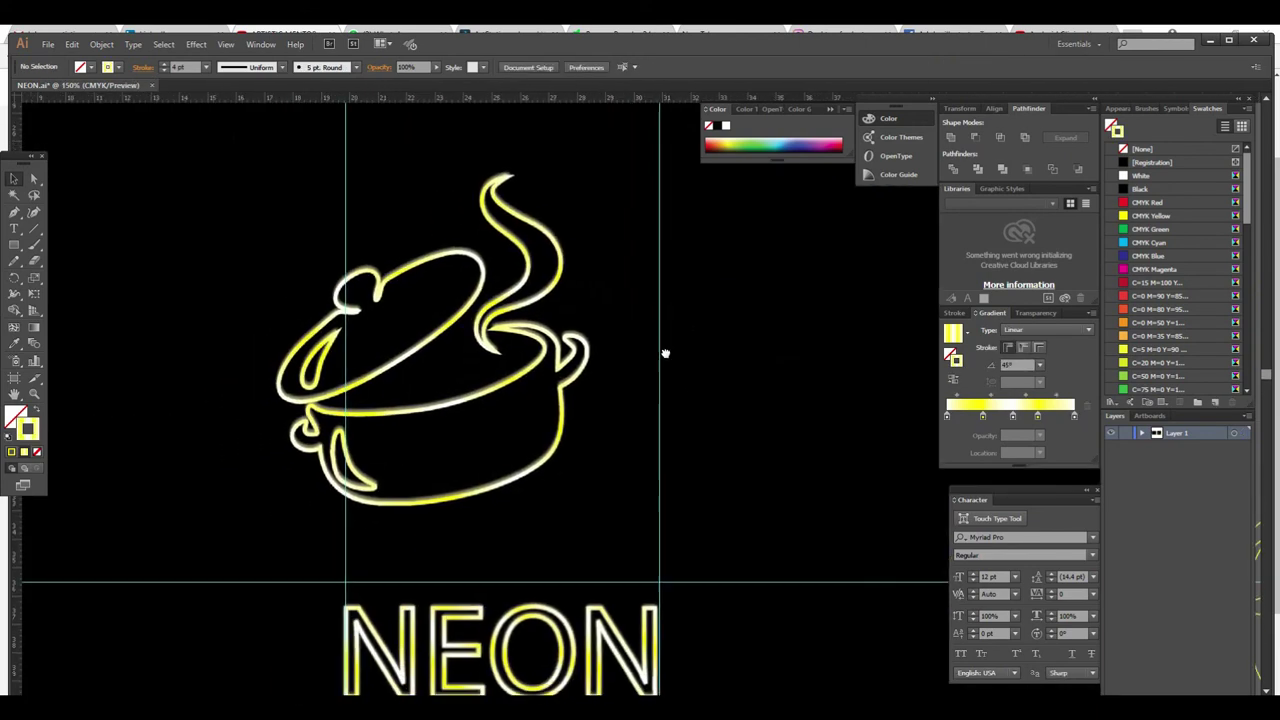
drag(467, 584, 488, 534)
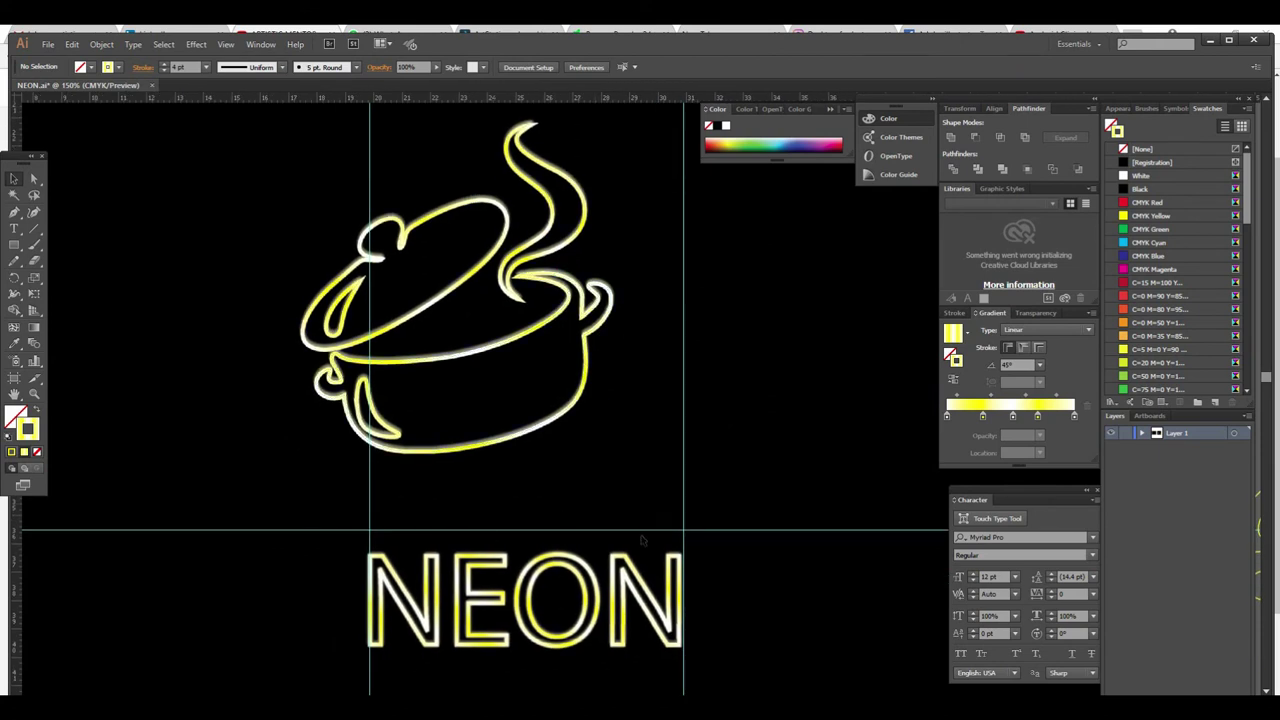
mouse_move(592, 558)
mouse_down()
mouse_move(590, 477)
mouse_move(612, 491)
mouse_up()
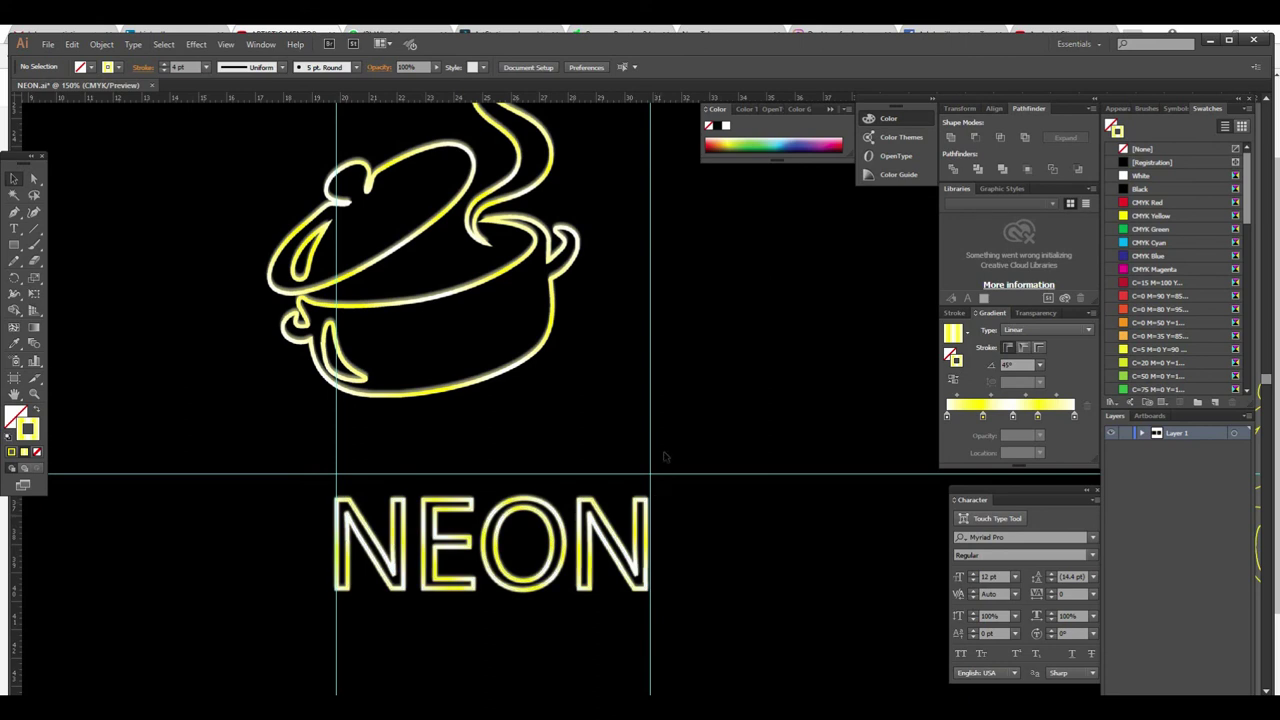
mouse_move(600, 437)
mouse_down()
mouse_move(611, 466)
mouse_move(566, 454)
mouse_up()
key(ctrl+minus)
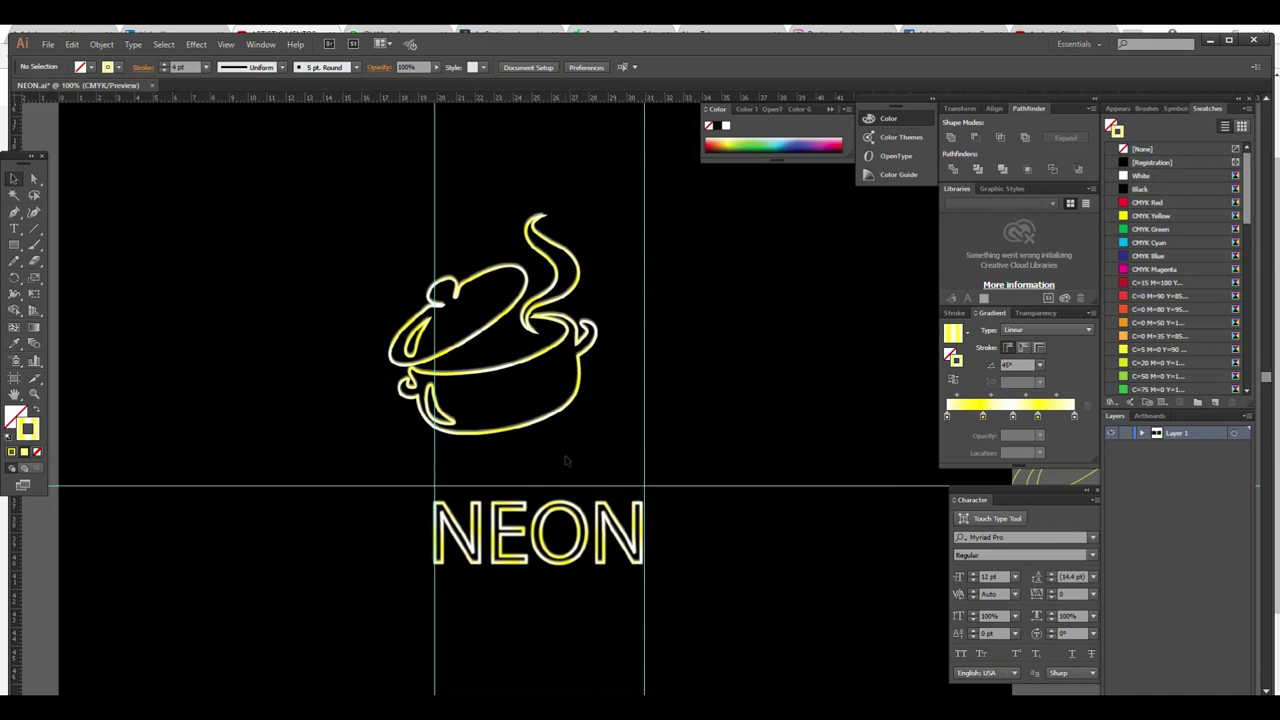